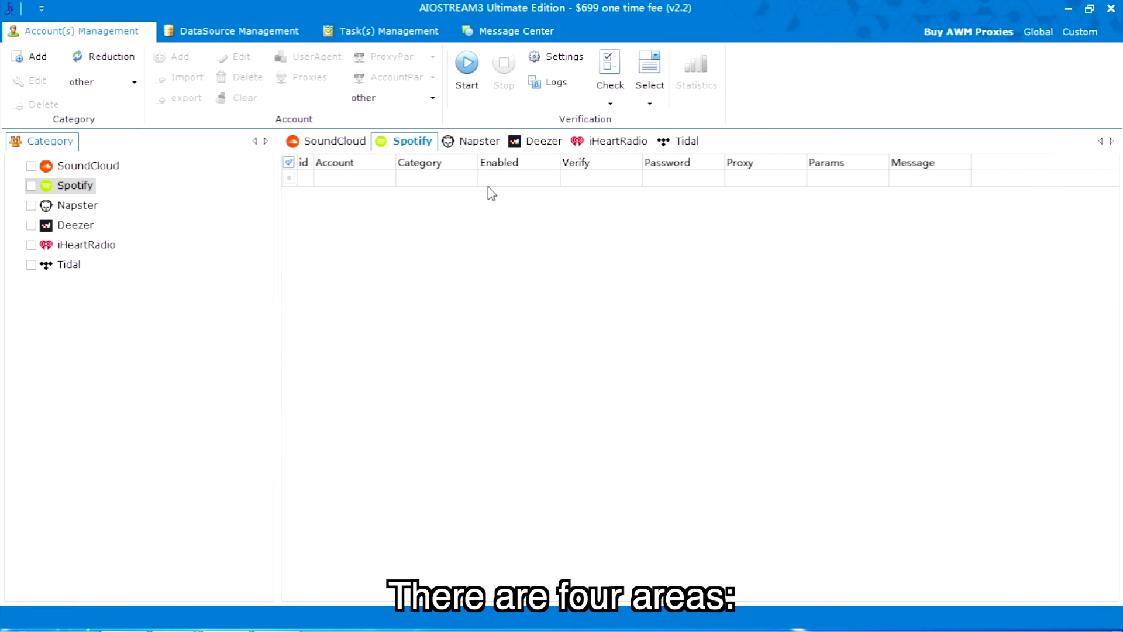
# Visit the DataSource, Task(s) and Message Center areas, then return to Account(s) Management.
pyautogui.click(204, 35)
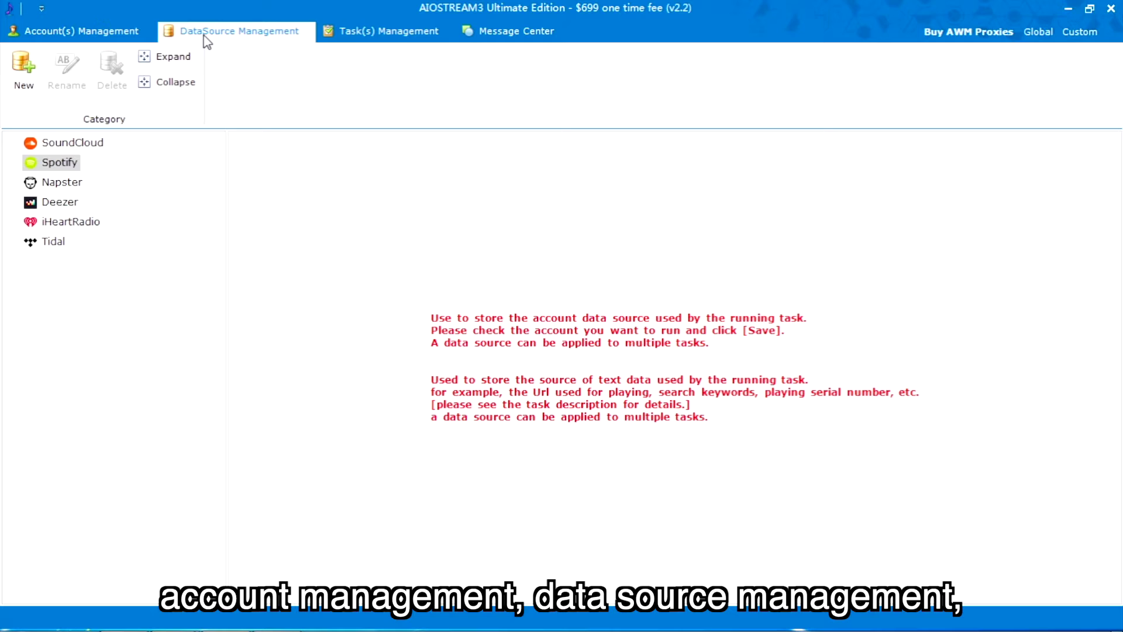
pyautogui.click(333, 34)
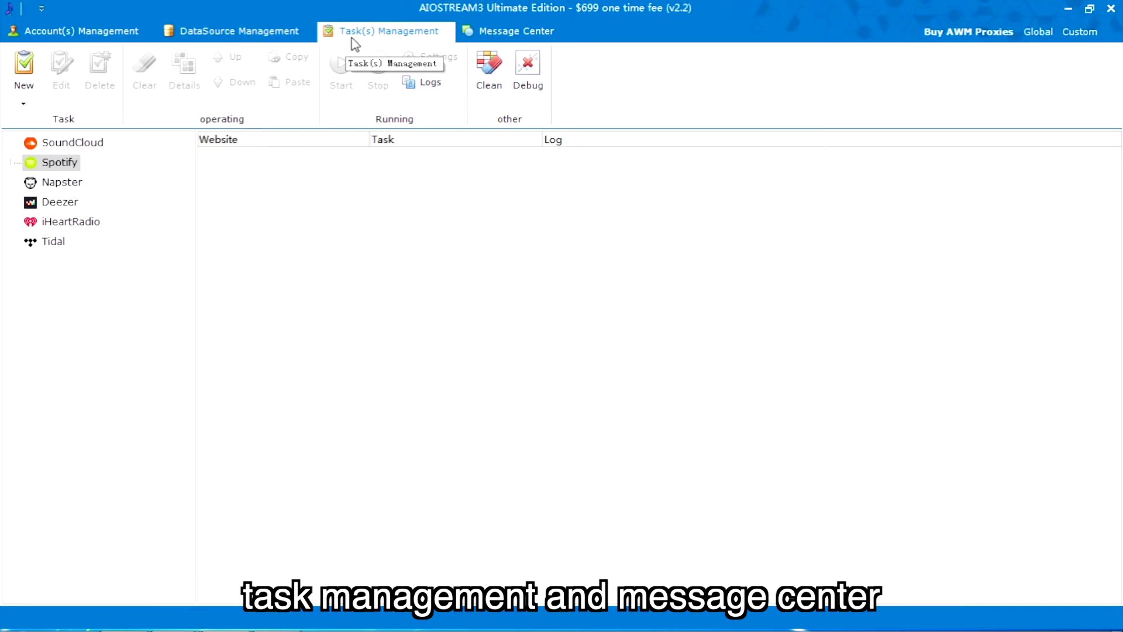
pyautogui.click(482, 32)
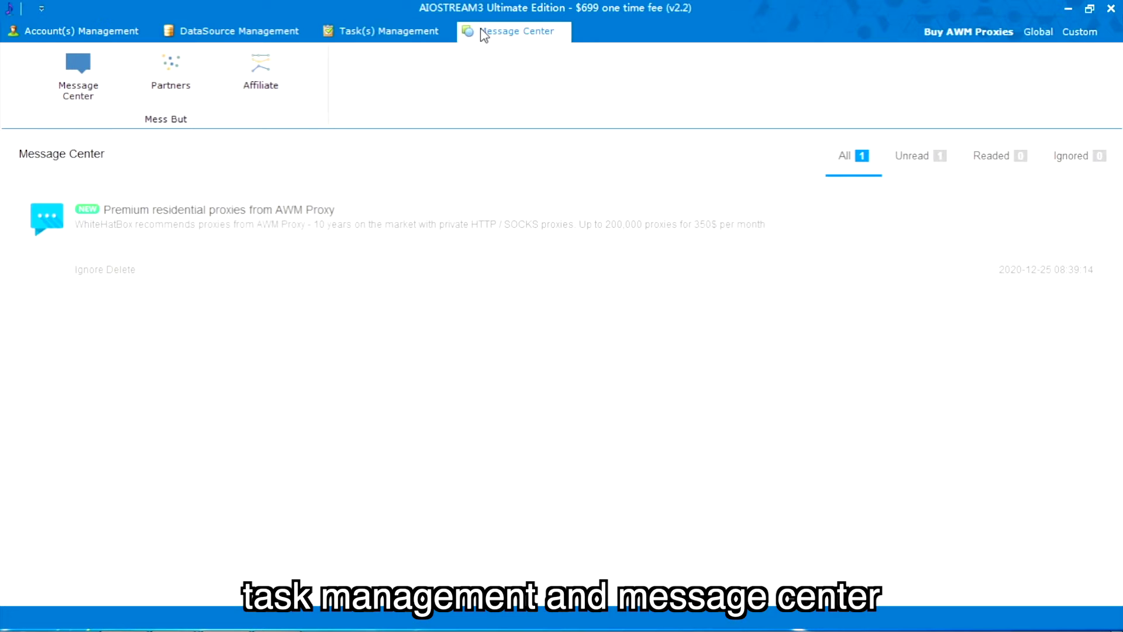
pyautogui.click(115, 33)
# Create three Spotify account categories named outlook, 189 and gmail.
pyautogui.click(41, 55)
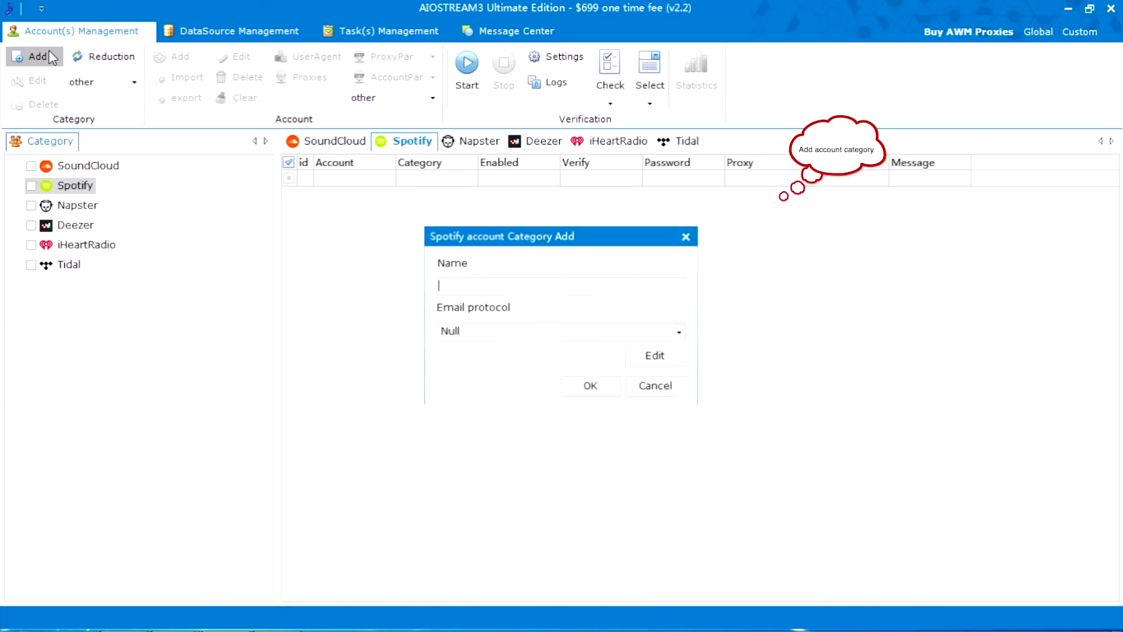
pyautogui.write('outlook')
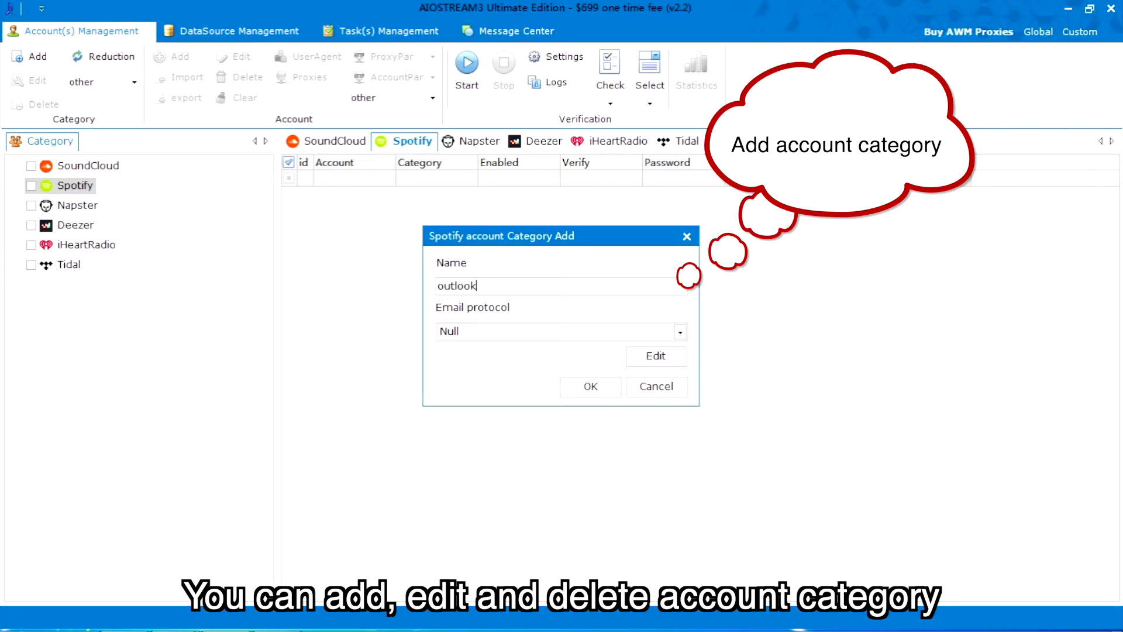
pyautogui.click(590, 386)
pyautogui.click(29, 56)
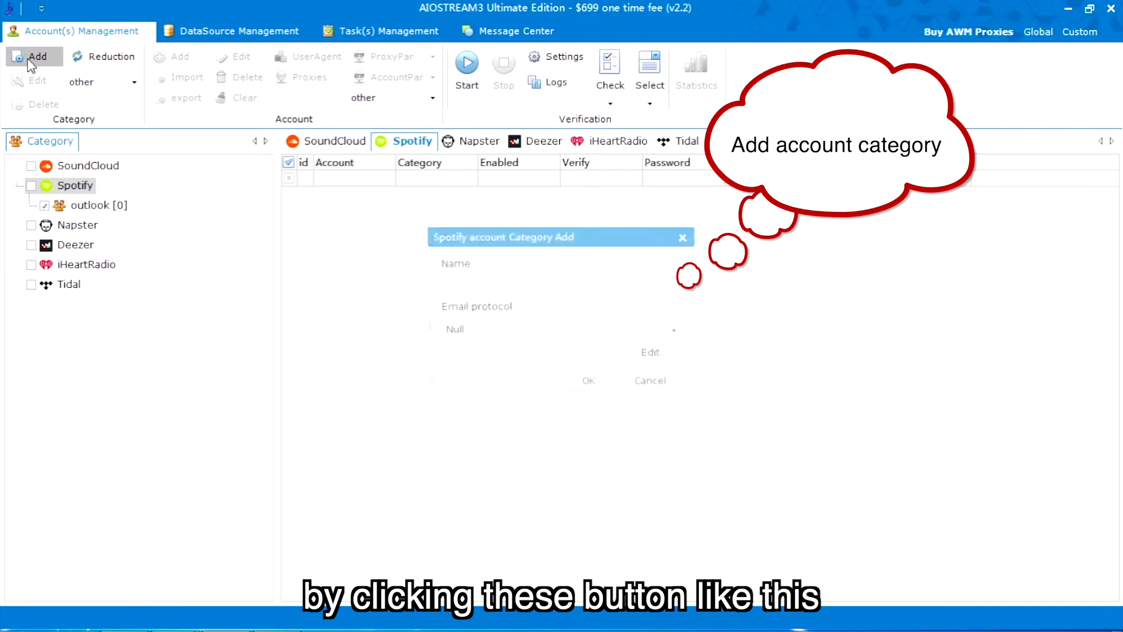
pyautogui.write('189')
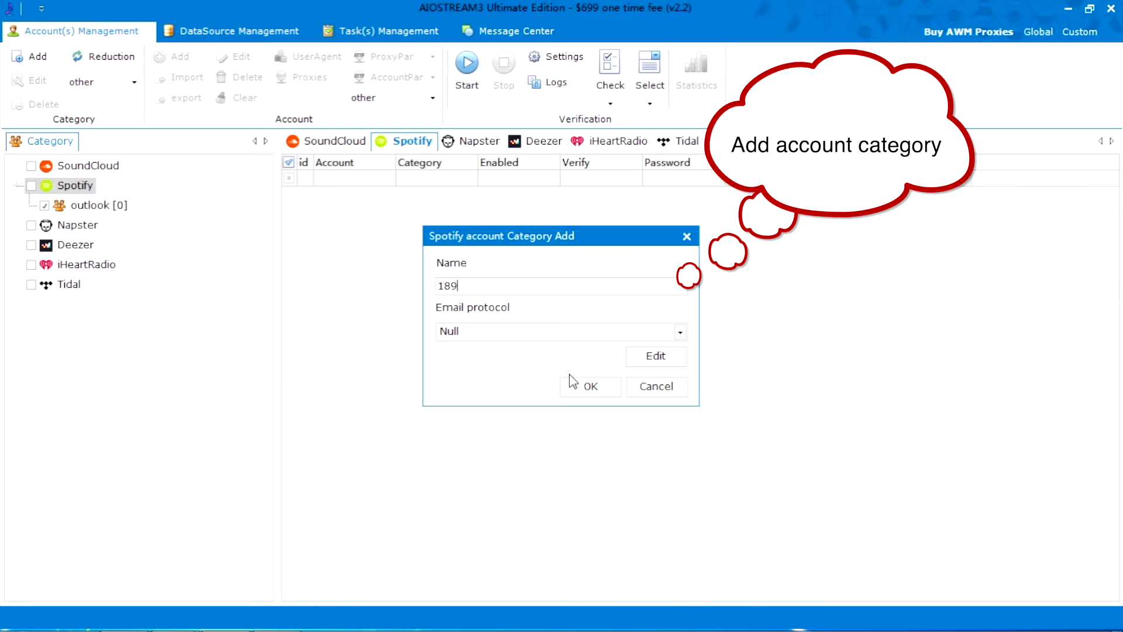
pyautogui.click(590, 386)
pyautogui.click(32, 57)
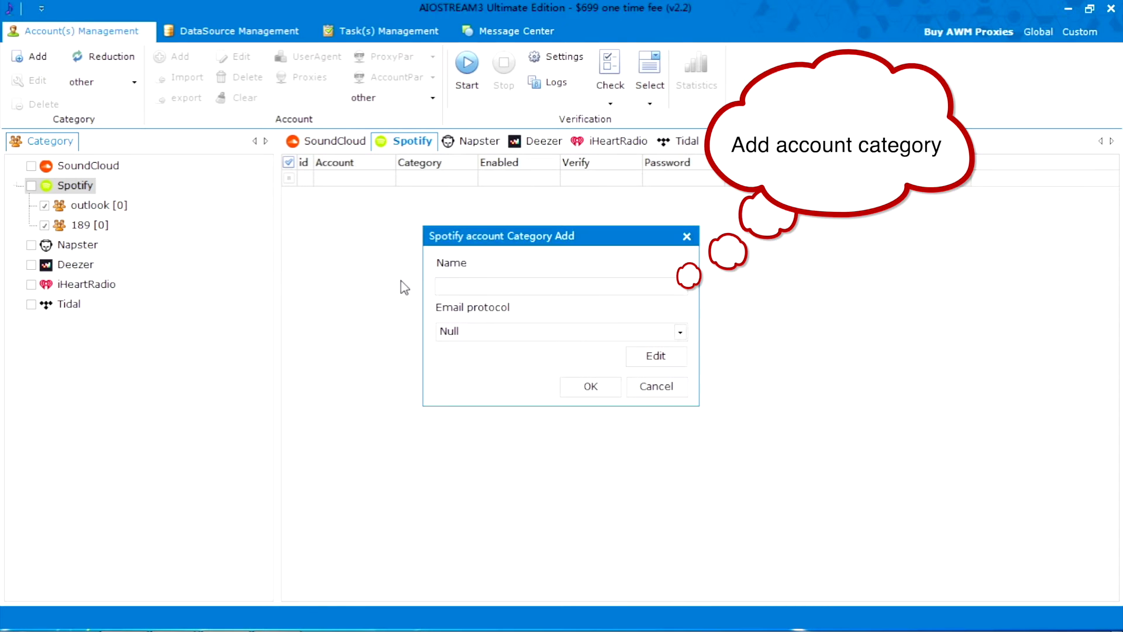
pyautogui.write('gmail')
pyautogui.click(582, 385)
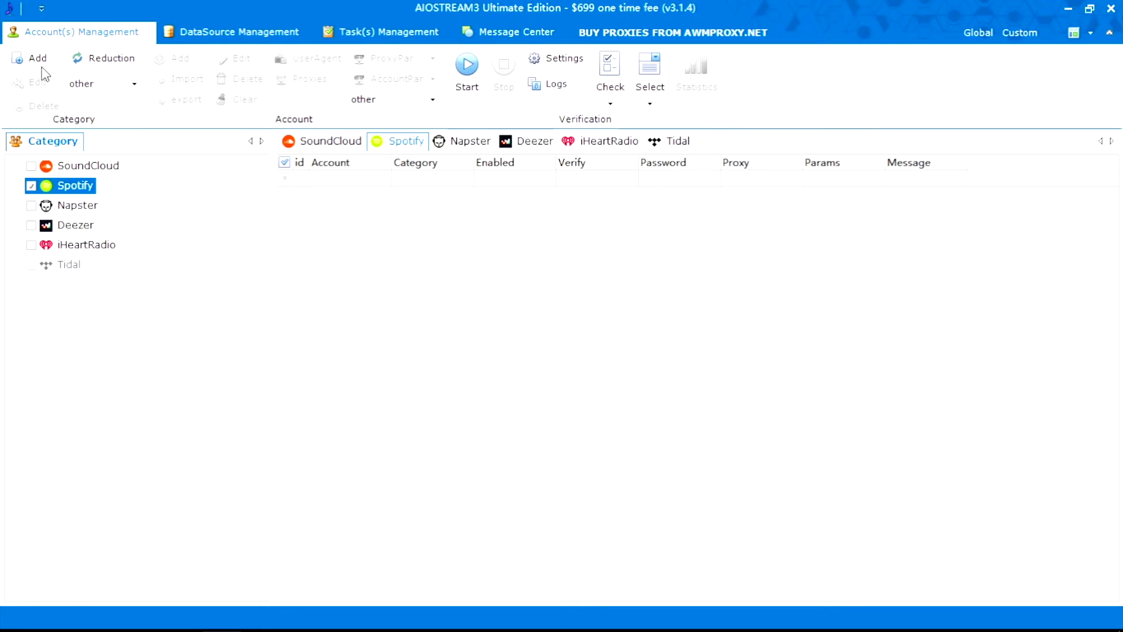
# Start another Spotify account category and enter 'Outlook' as its name.
pyautogui.click(37, 58)
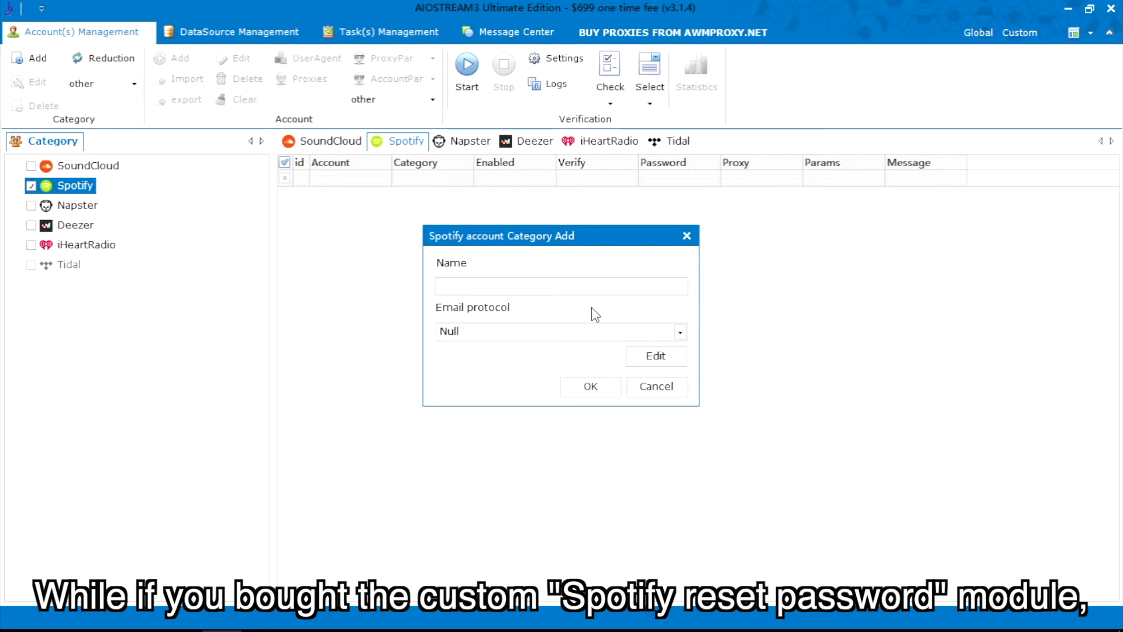
pyautogui.write('Outlo')
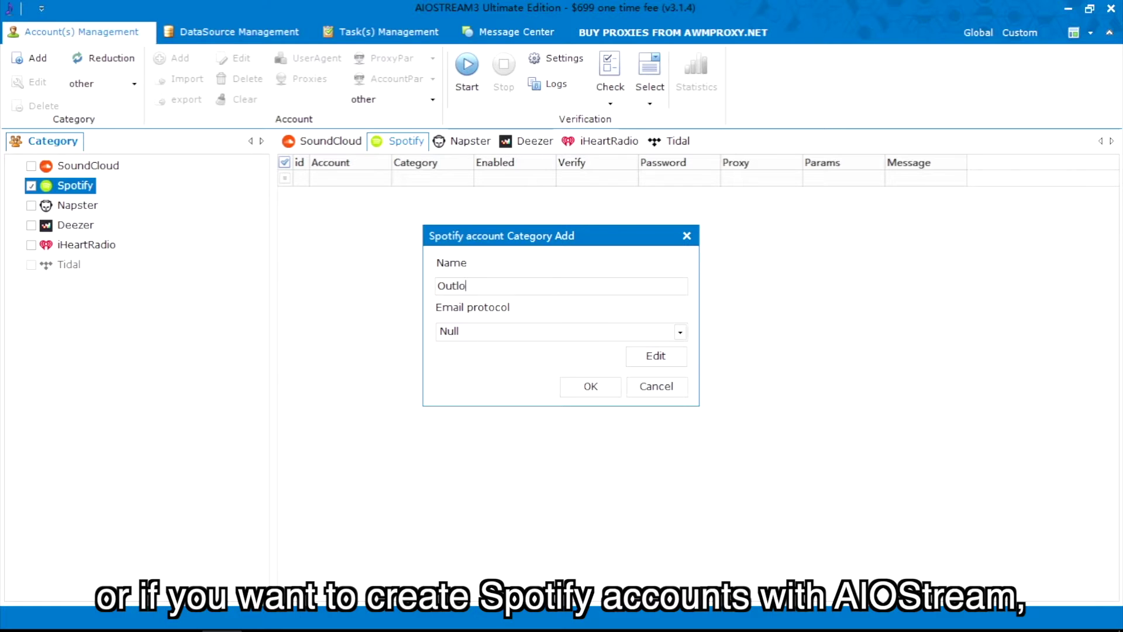
pyautogui.write('ok')
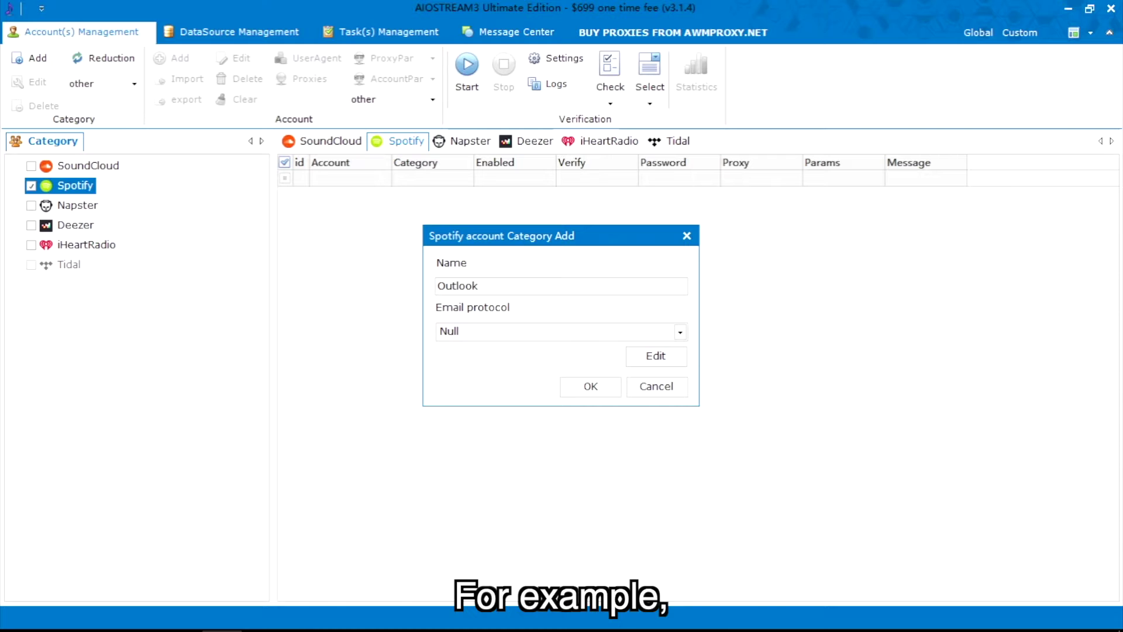
# Add an 'Outlook' email protocol: server outlook.office365.com, port 995, POP3, SSL on.
pyautogui.click(641, 354)
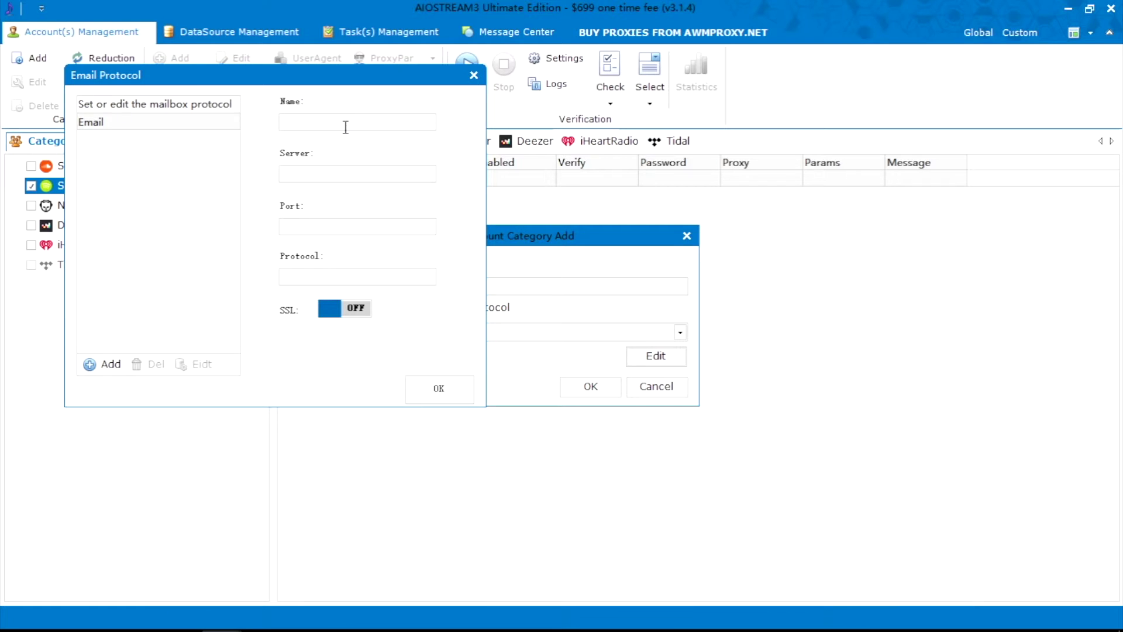
pyautogui.write('Outlook')
pyautogui.click(317, 173)
pyautogui.write('outlook.office365.com')
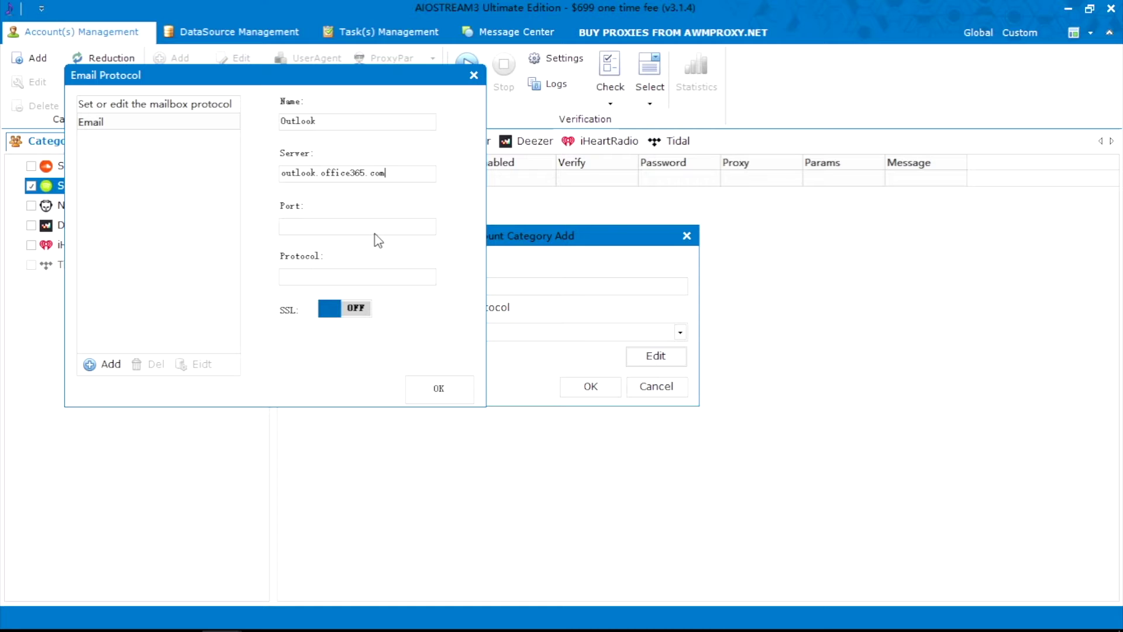
pyautogui.press('Tab')
pyautogui.write('995')
pyautogui.click(402, 277)
pyautogui.write('POP3')
pyautogui.click(361, 311)
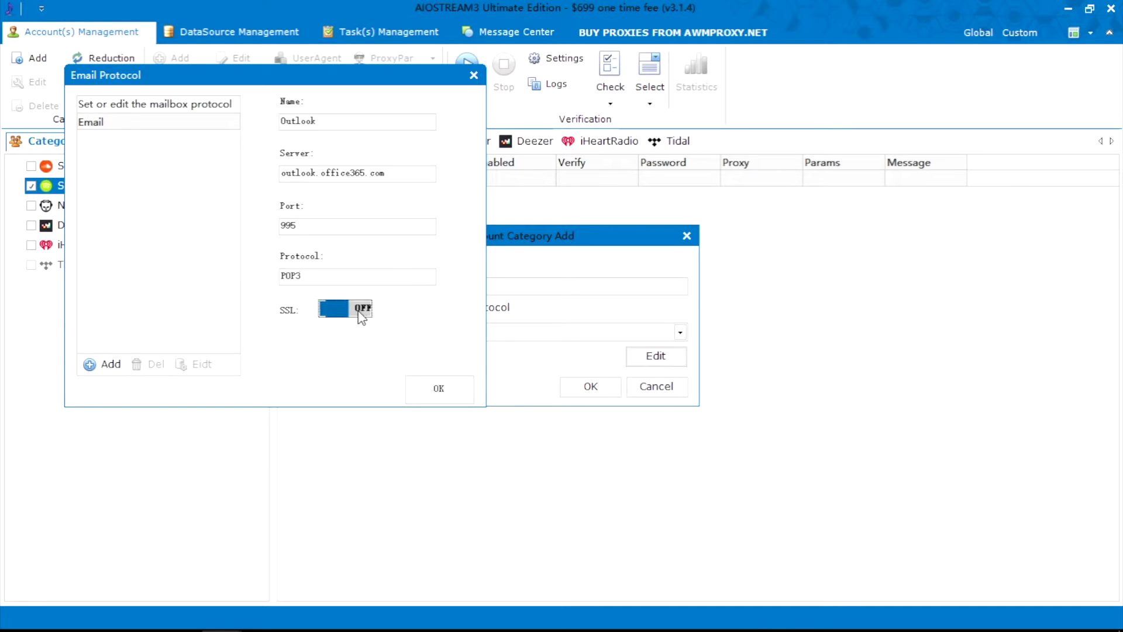
pyautogui.click(117, 363)
# Assign the Outlook email protocol to the new Outlook category and save it.
pyautogui.click(438, 387)
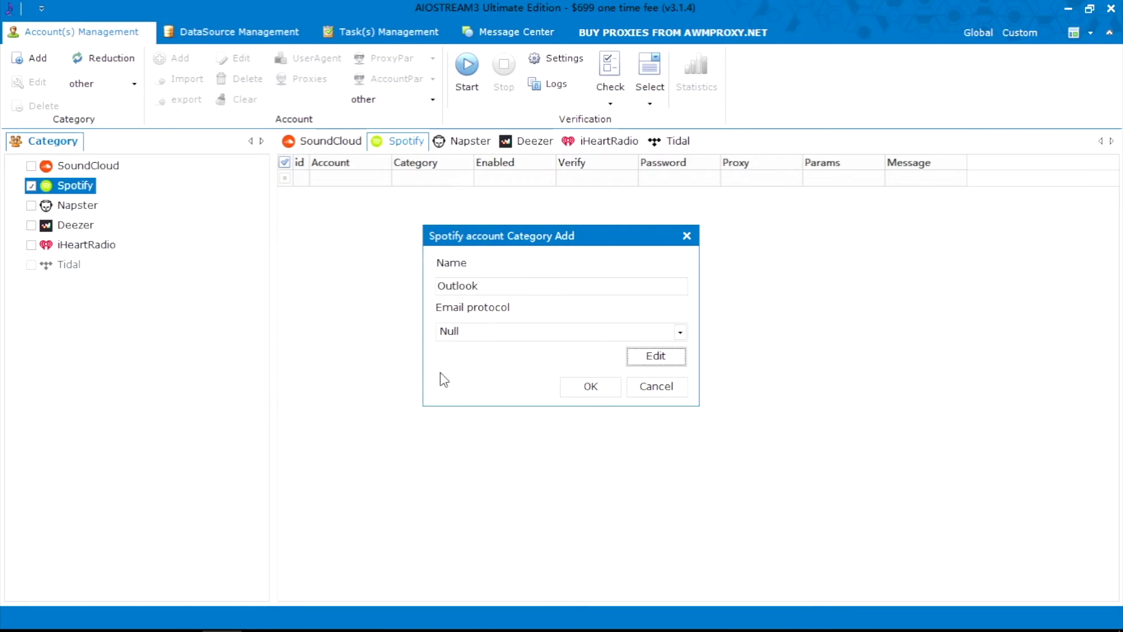
pyautogui.click(665, 336)
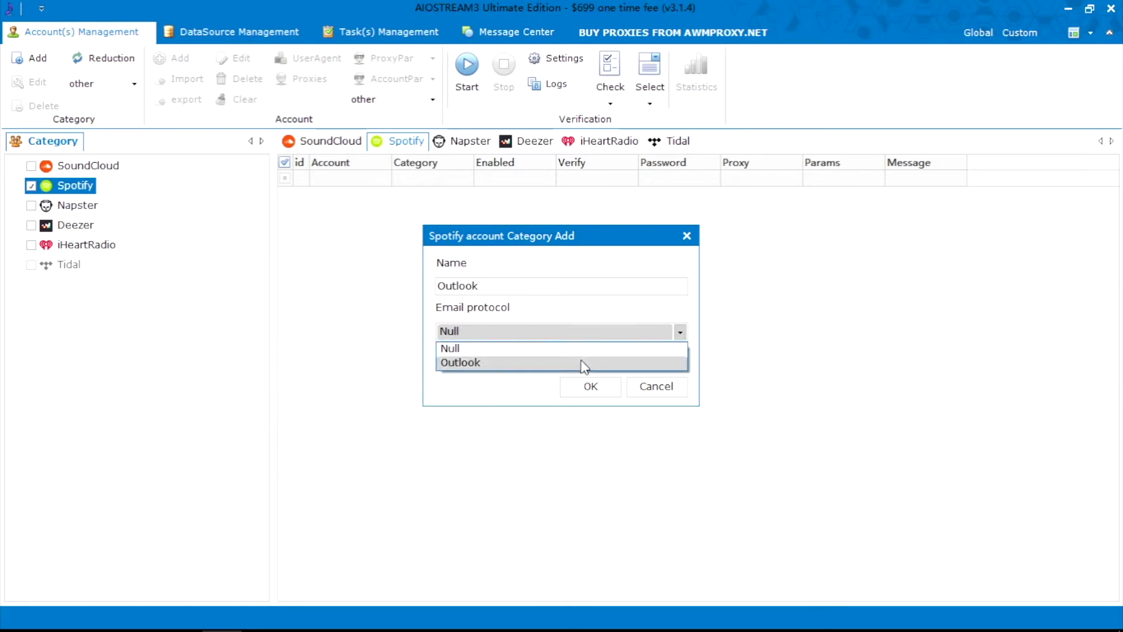
pyautogui.click(582, 363)
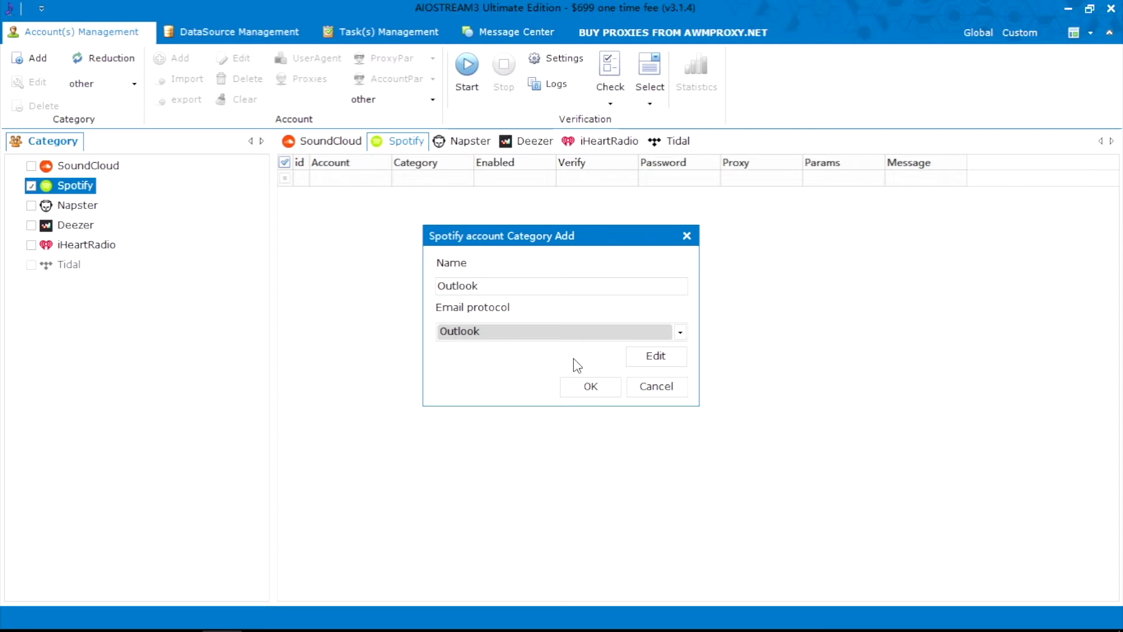
pyautogui.click(592, 387)
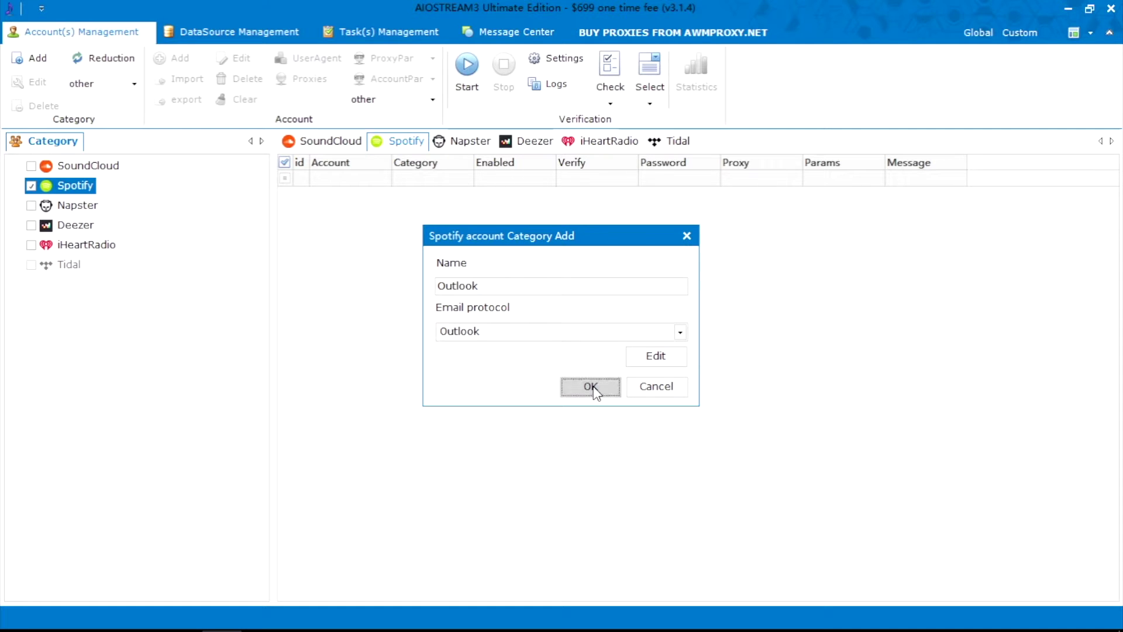
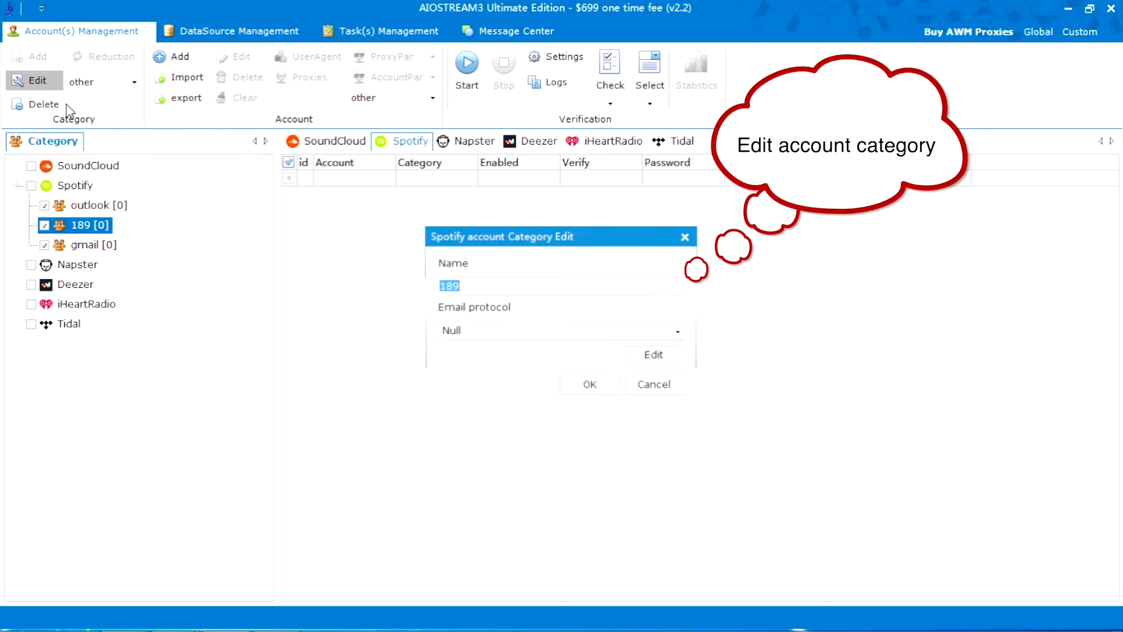
# Rename the extra category to 163, then delete it.
pyautogui.write('163')
pyautogui.click(585, 386)
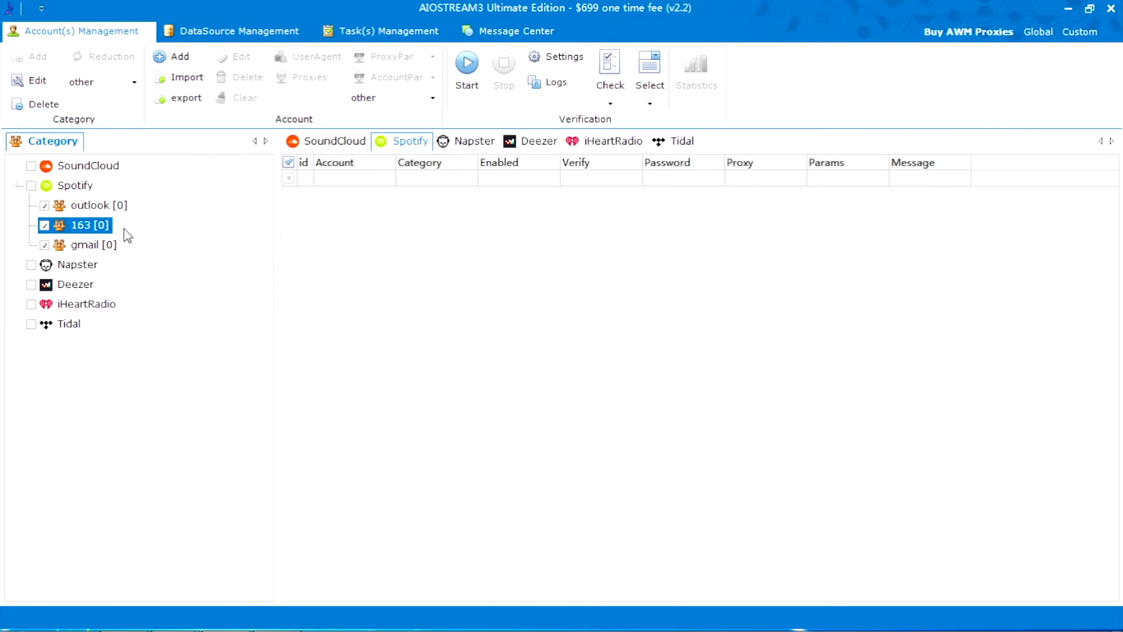
pyautogui.click(41, 107)
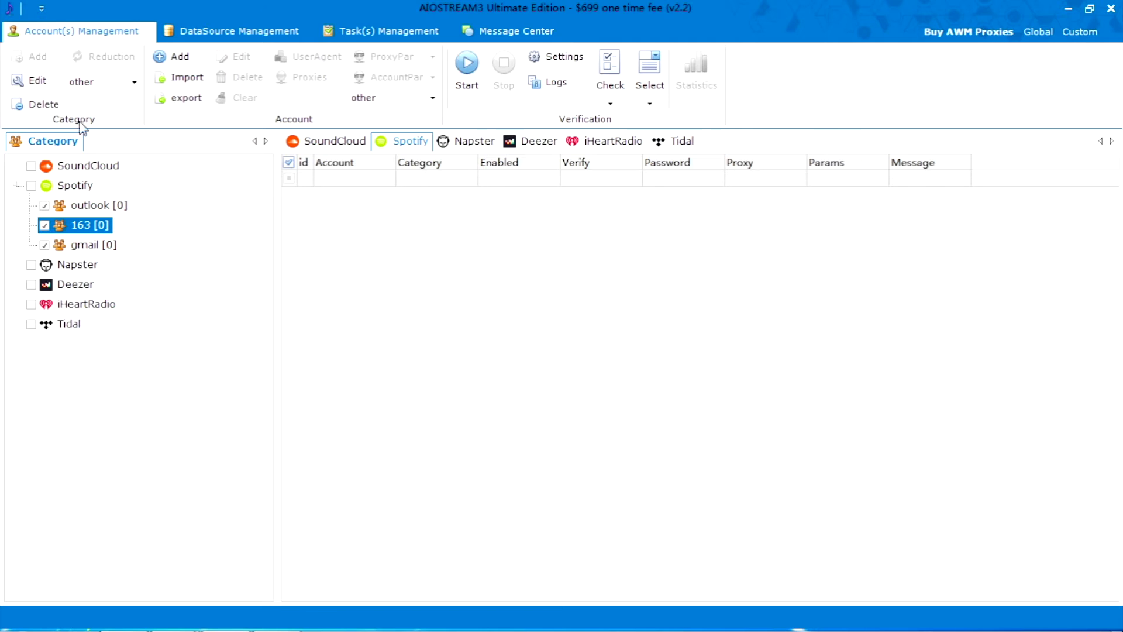
pyautogui.click(628, 383)
# Add one account with its e-mail and password to the outlook category, then bring up import options.
pyautogui.click(117, 205)
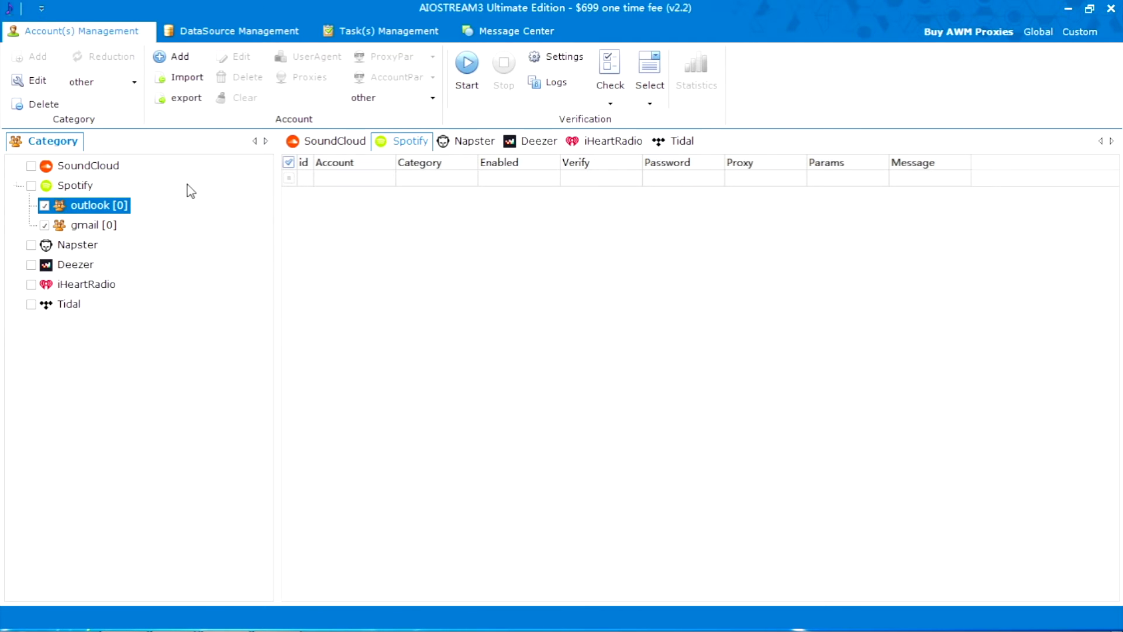
pyautogui.click(173, 56)
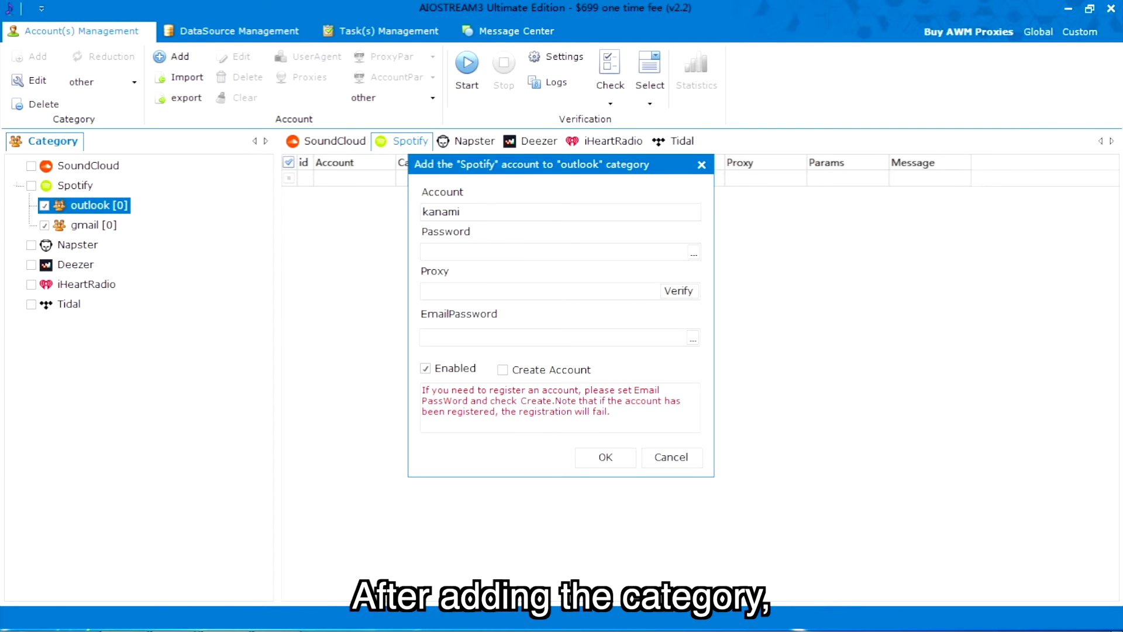
pyautogui.click(465, 250)
pyautogui.write('test2020')
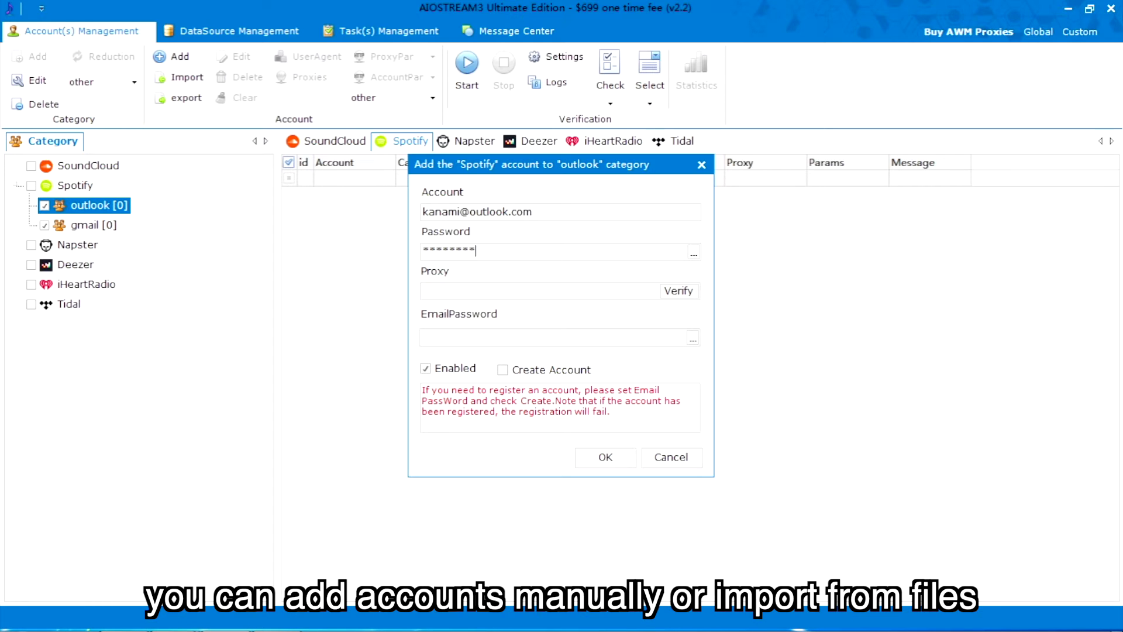
pyautogui.click(602, 458)
pyautogui.click(186, 77)
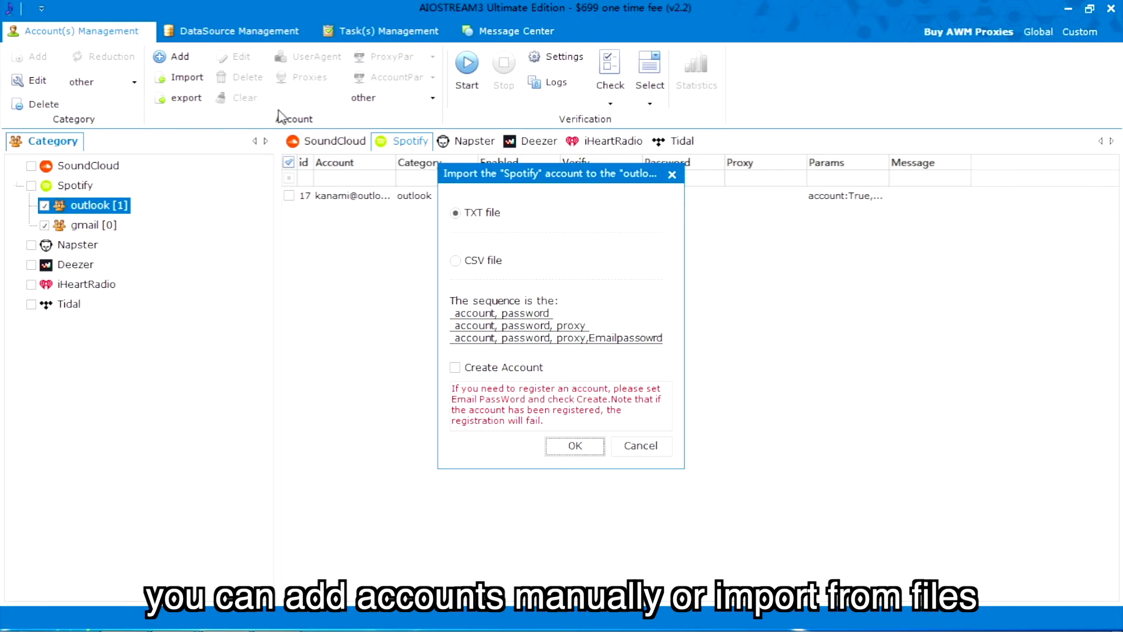
# Set the import format to TXT file instead of CSV and confirm.
pyautogui.click(457, 260)
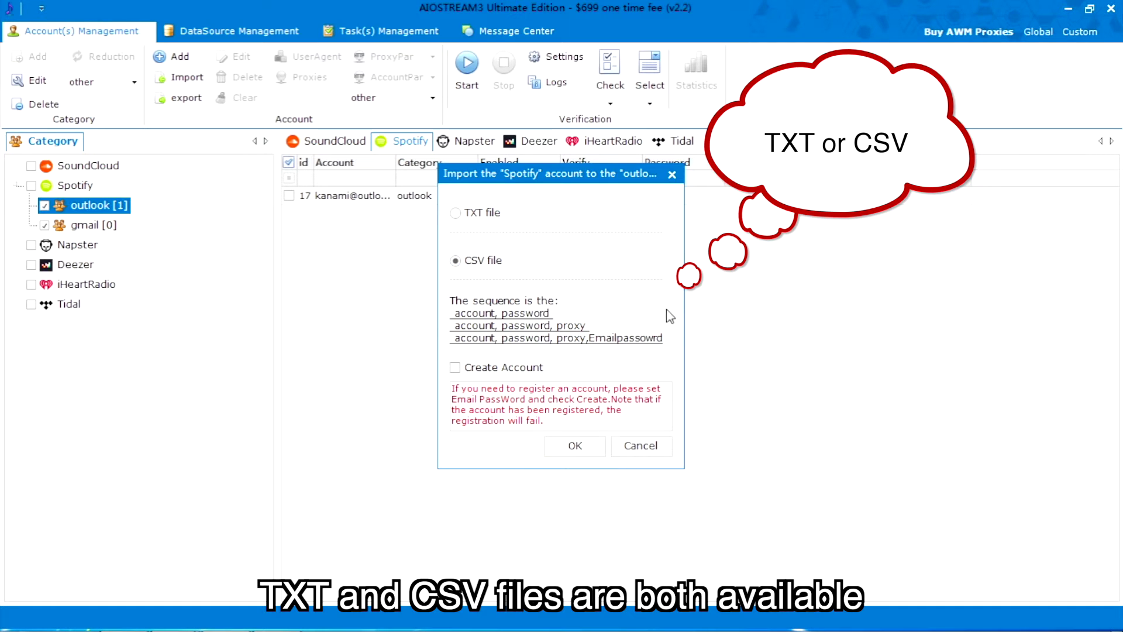
pyautogui.click(502, 220)
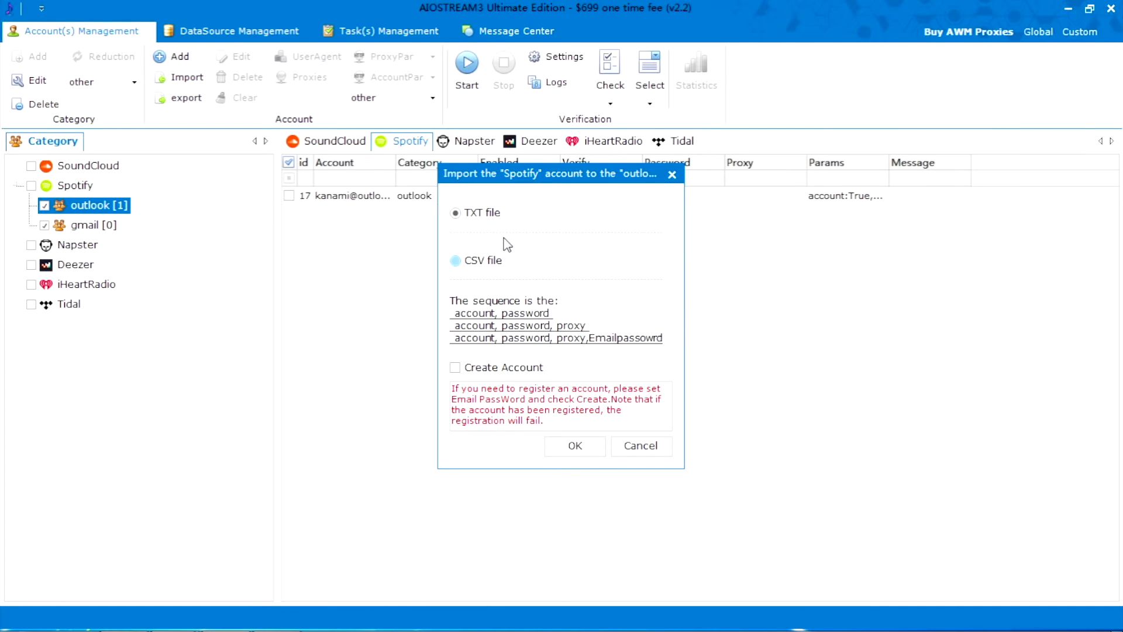
pyautogui.click(575, 445)
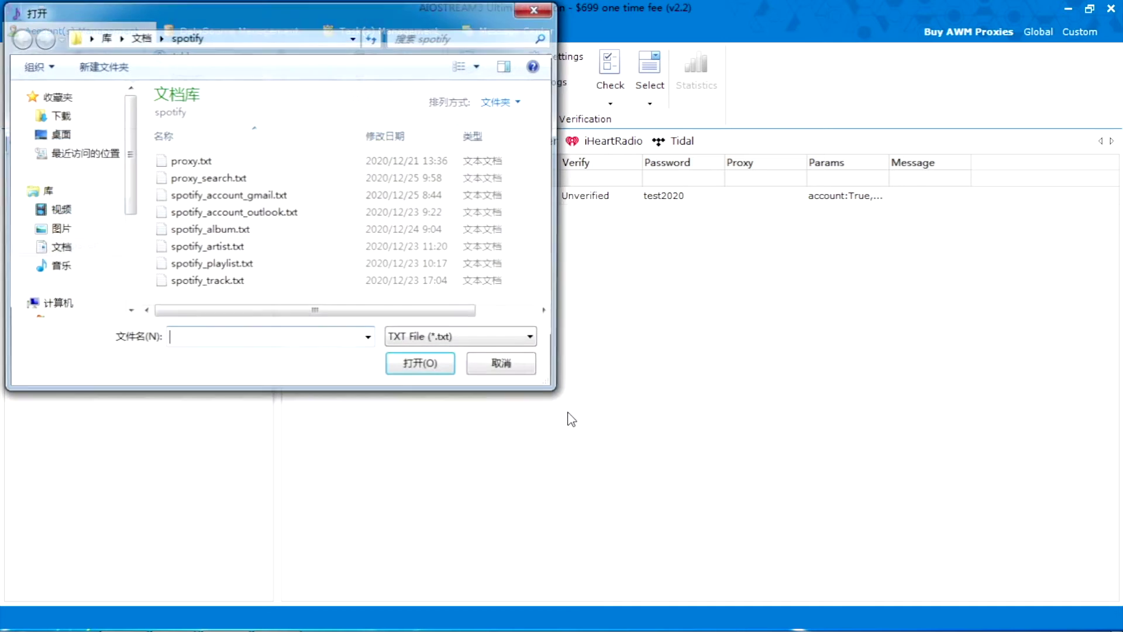
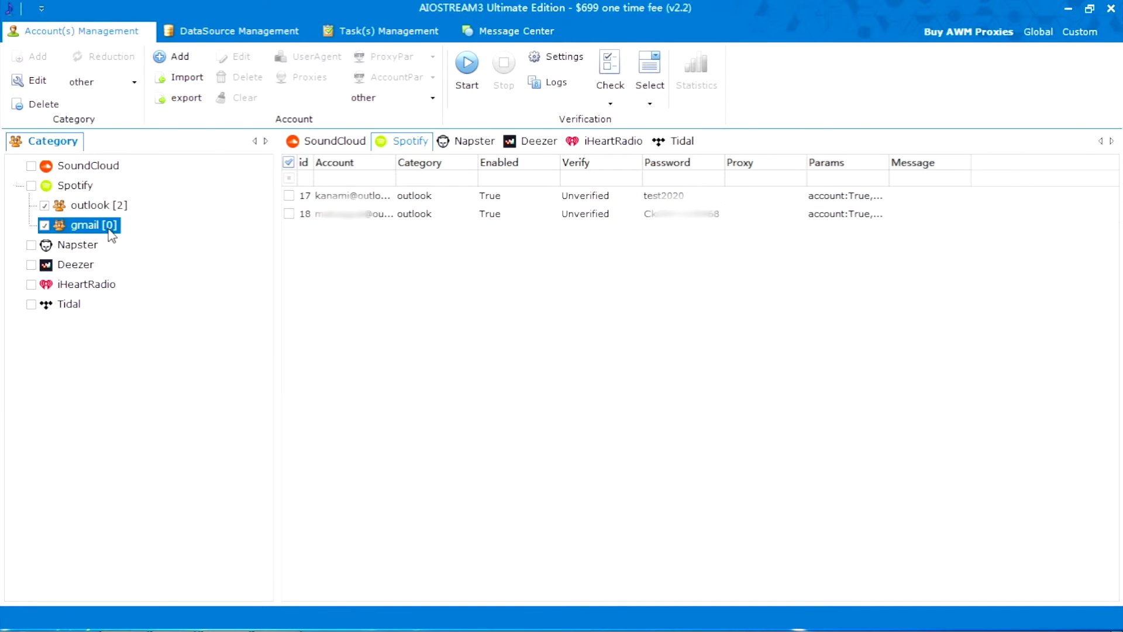
# Import the gmail accounts file into Spotify's gmail group, confirming the import settings.
pyautogui.click(179, 77)
pyautogui.click(561, 437)
pyautogui.click(436, 363)
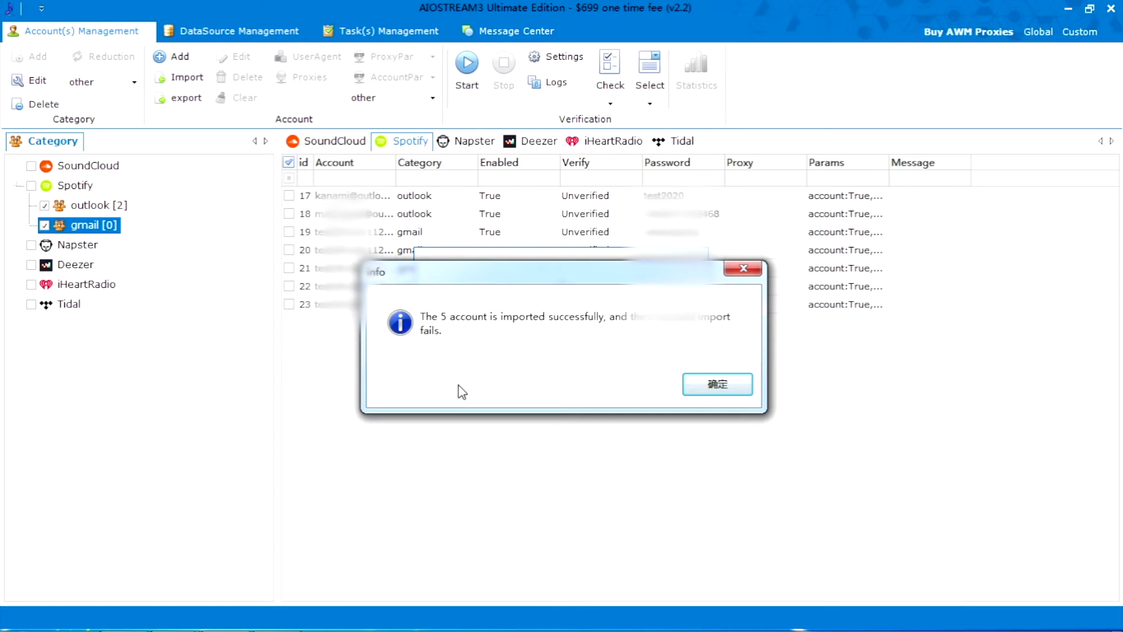
# Dismiss the import success message and select account row 17 to enable Edit and Delete.
pyautogui.click(726, 387)
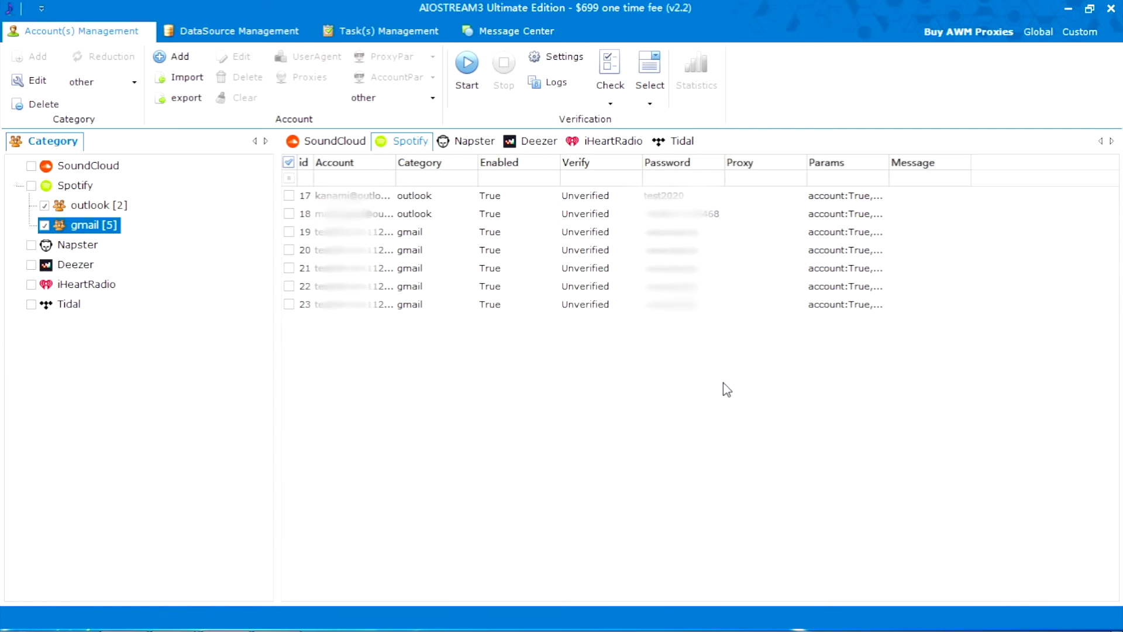
pyautogui.click(452, 201)
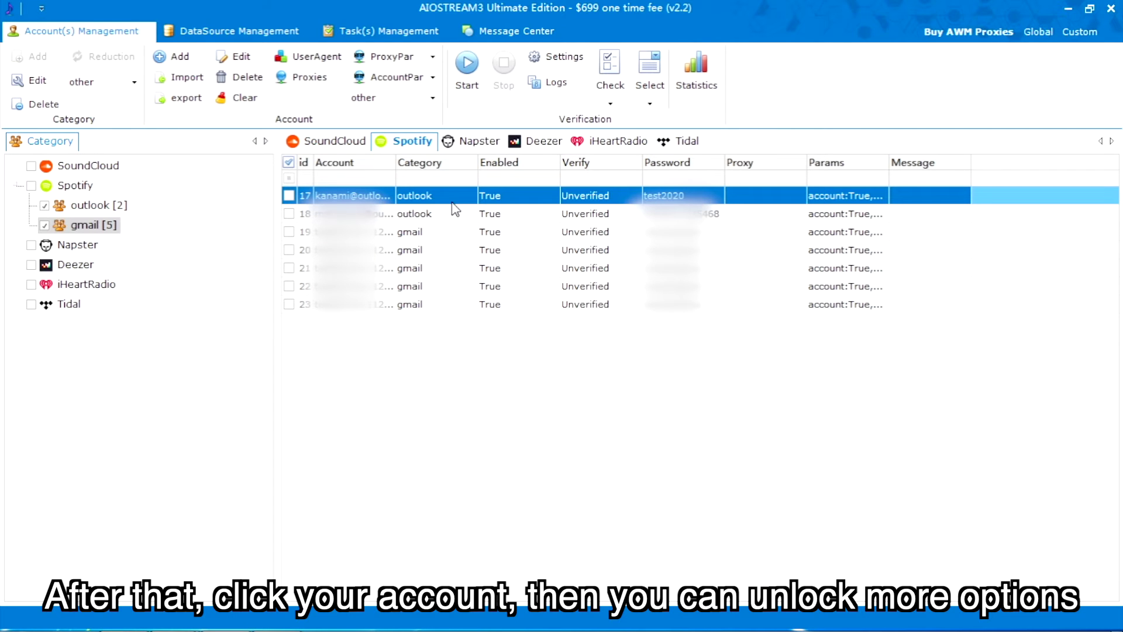
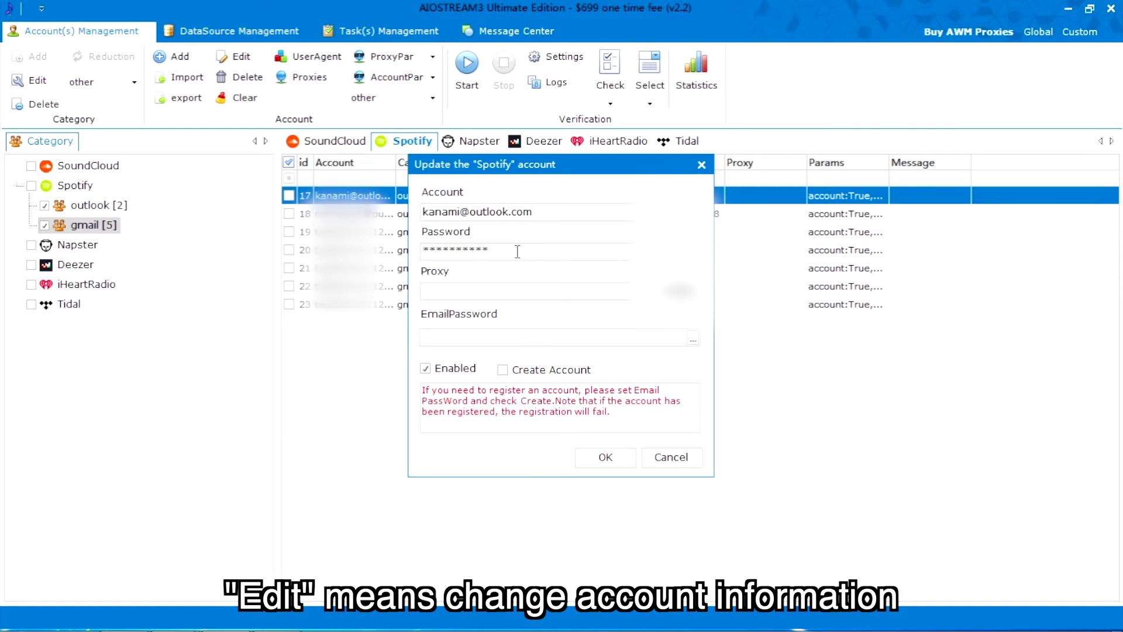
# Save the account's changed password, then delete four selected accounts, including 21, 22 and 23.
pyautogui.click(604, 457)
pyautogui.keyDown('ctrl'); pyautogui.click(486, 304); pyautogui.keyUp('ctrl')
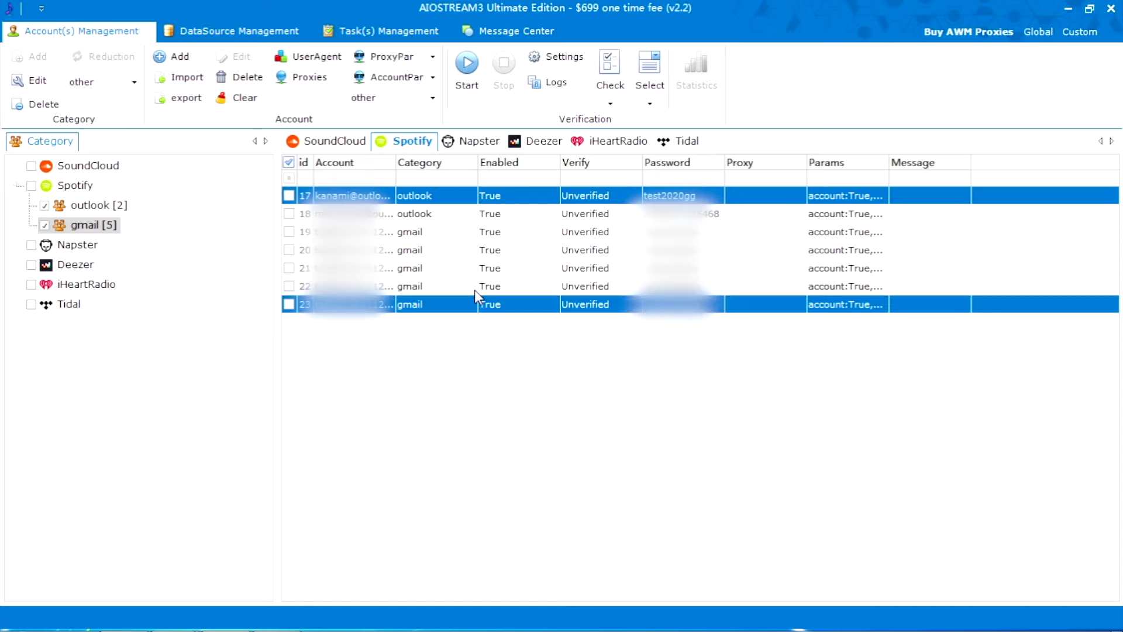
pyautogui.keyDown('ctrl'); pyautogui.click(474, 286); pyautogui.keyUp('ctrl')
pyautogui.keyDown('ctrl'); pyautogui.click(471, 268); pyautogui.keyUp('ctrl')
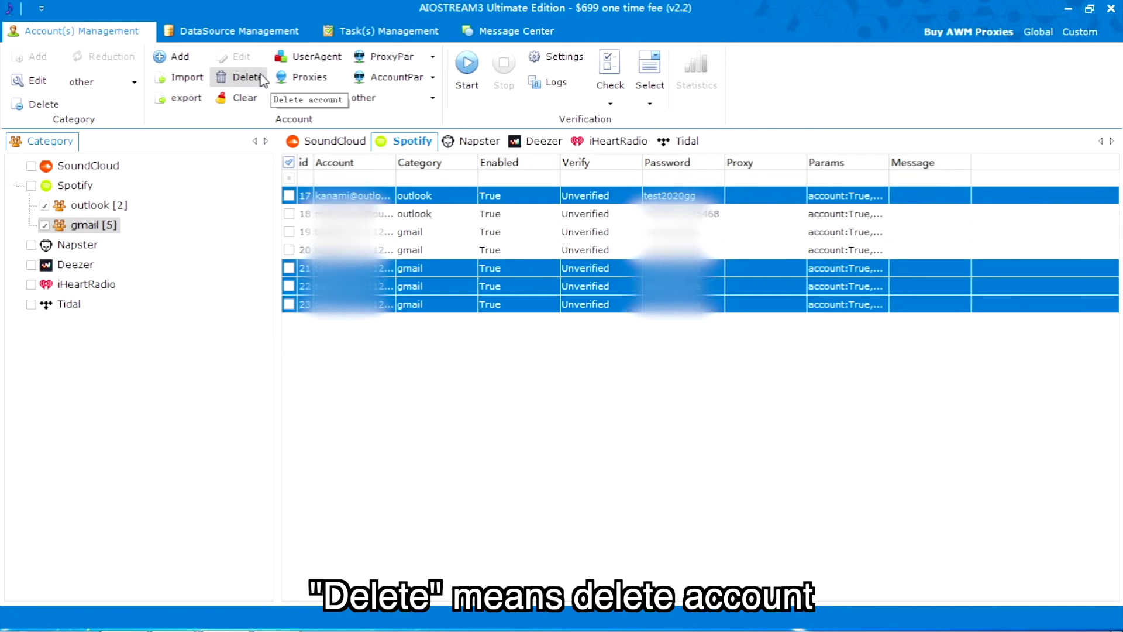
pyautogui.click(246, 77)
pyautogui.click(639, 381)
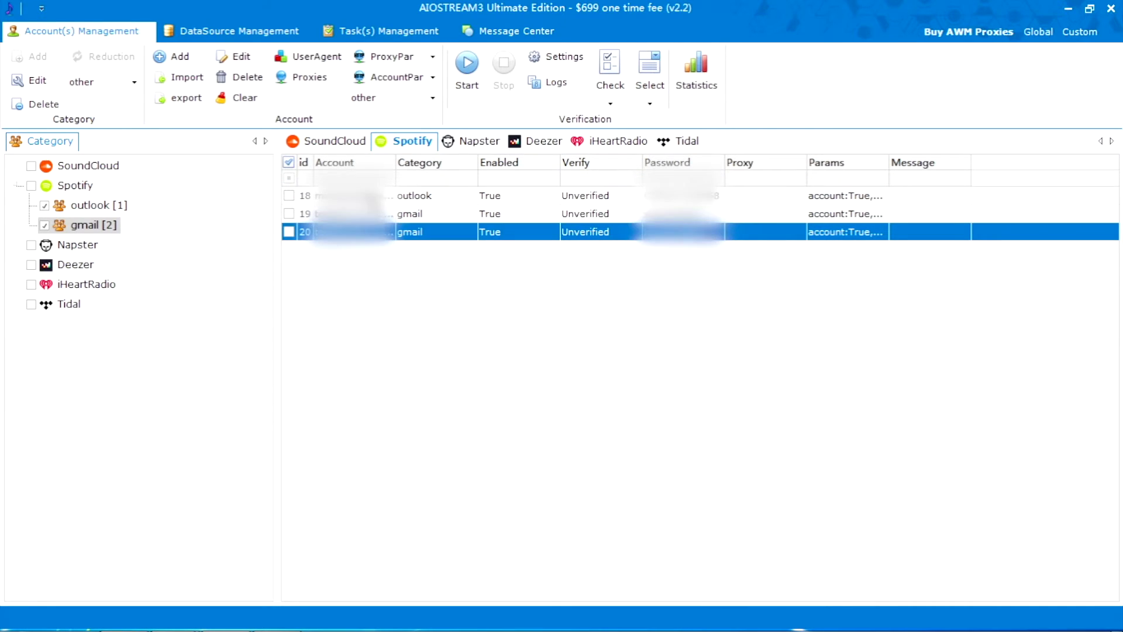
# Clear the cookies of the three remaining accounts.
pyautogui.keyDown('shift'); pyautogui.click(374, 197); pyautogui.keyUp('shift')
pyautogui.click(244, 98)
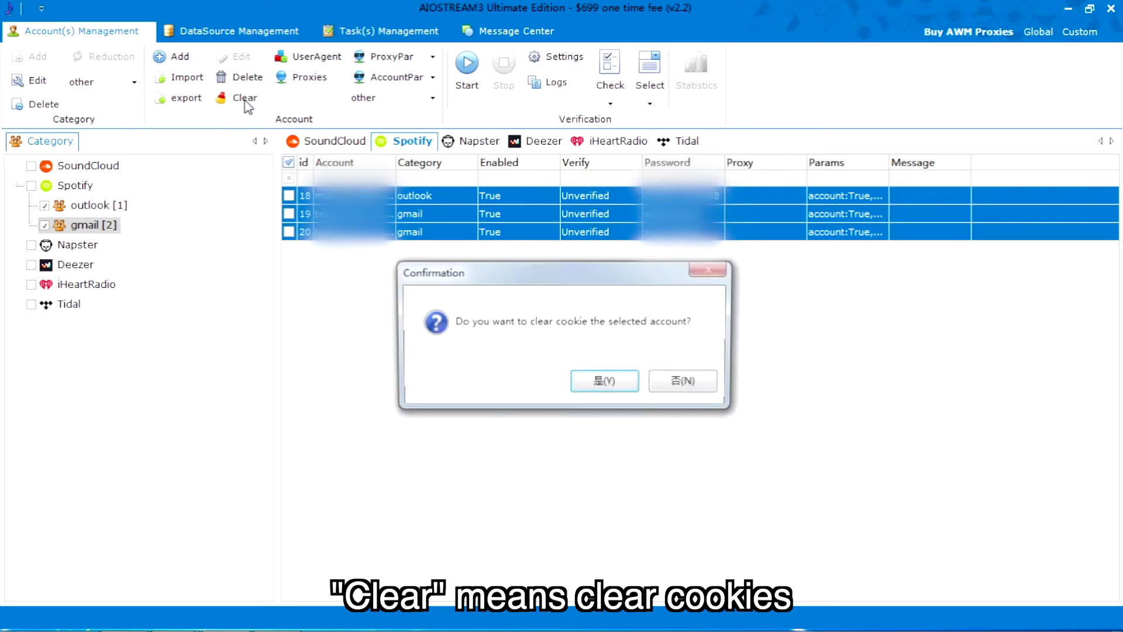
pyautogui.click(585, 383)
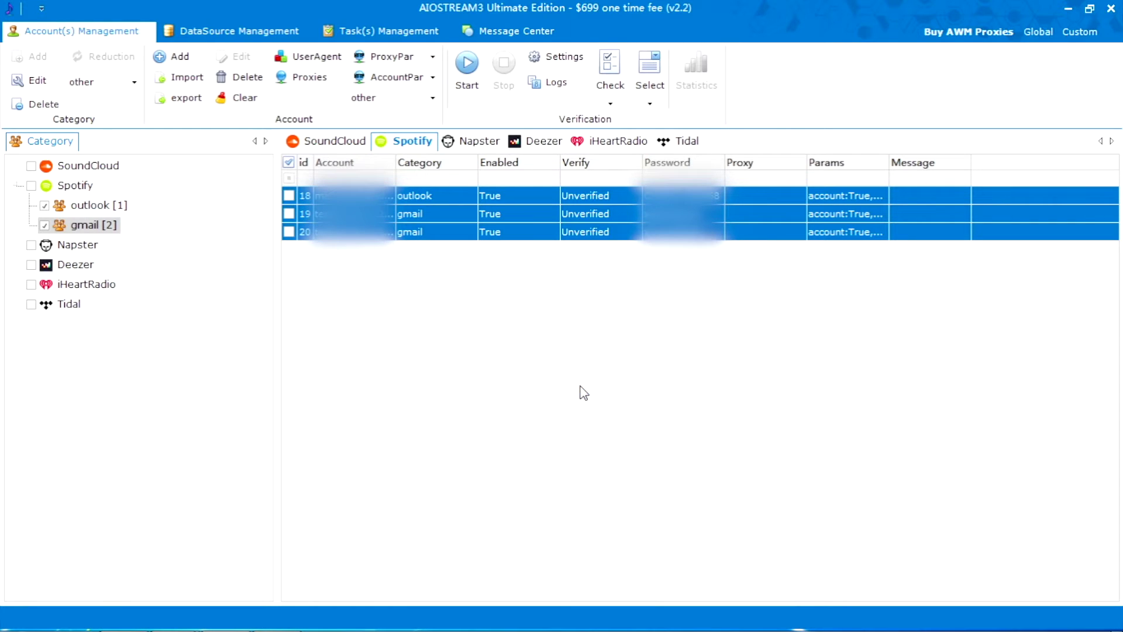
# Bind four added Chrome user agents across all three Spotify accounts.
pyautogui.click(304, 56)
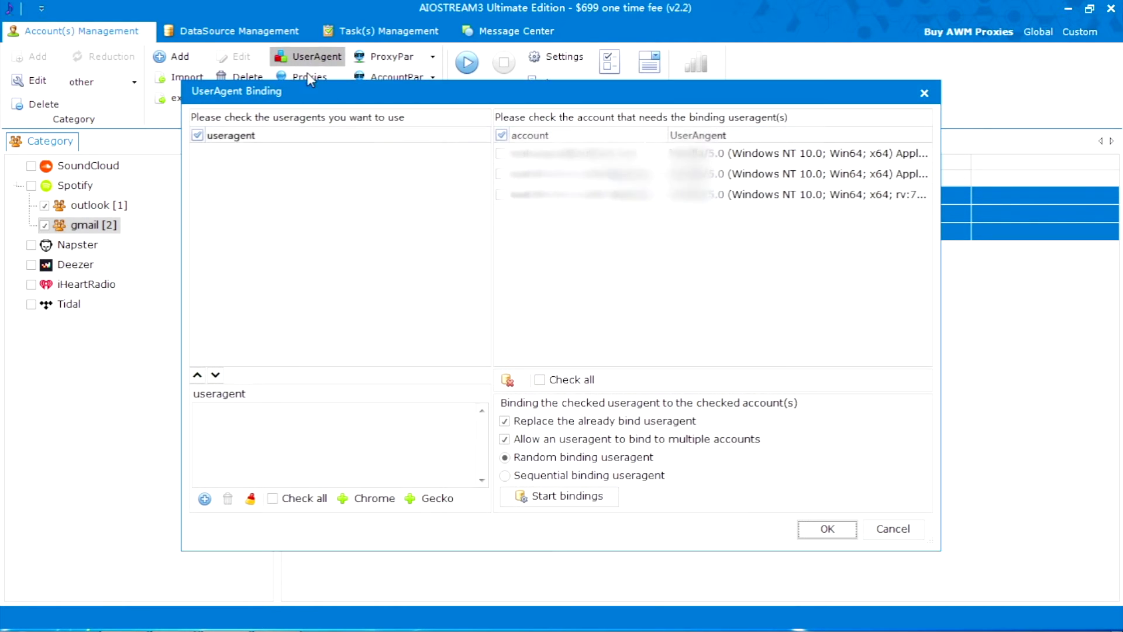
pyautogui.click(348, 502)
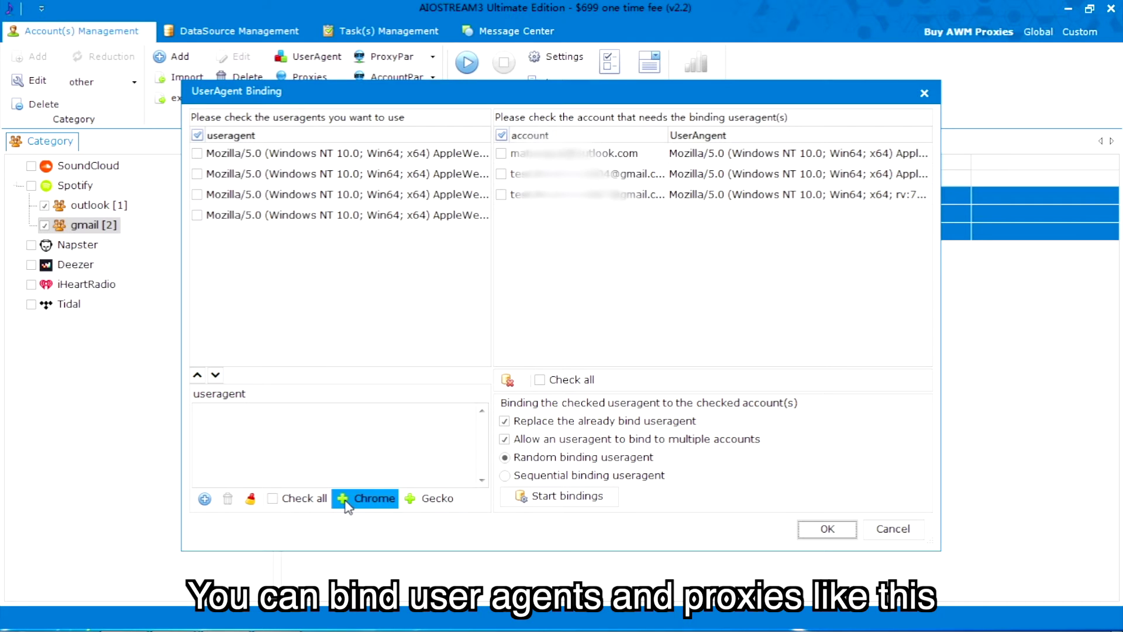
pyautogui.click(295, 498)
pyautogui.click(561, 380)
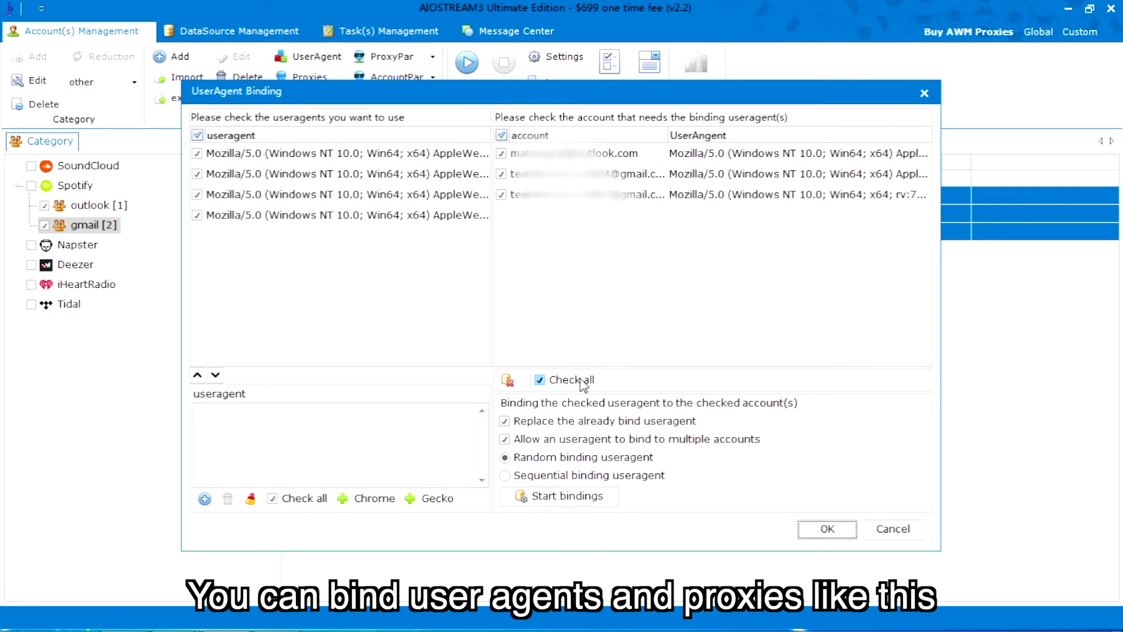
pyautogui.click(561, 496)
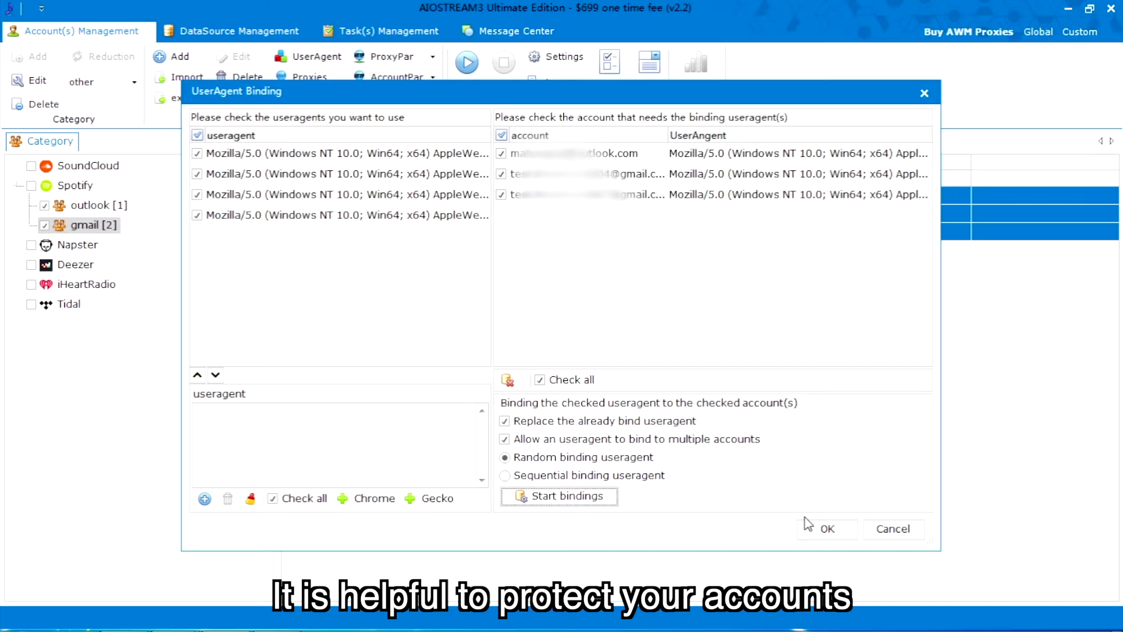
pyautogui.click(829, 532)
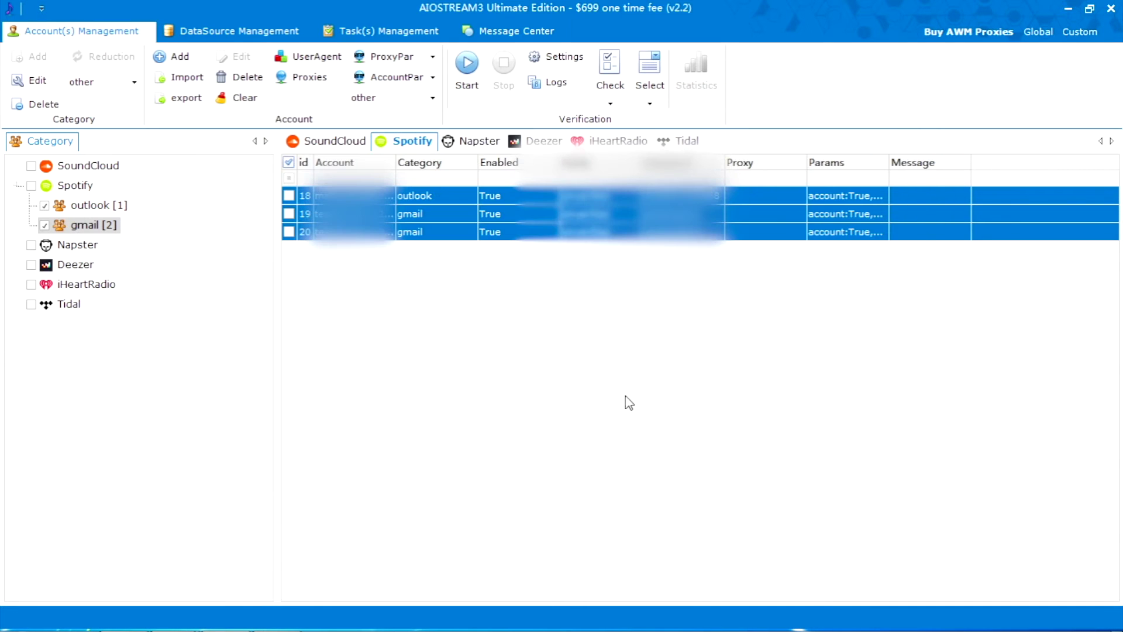
# Load two proxies from the TXT file, bind them to all three accounts, and open the scraper.
pyautogui.click(289, 77)
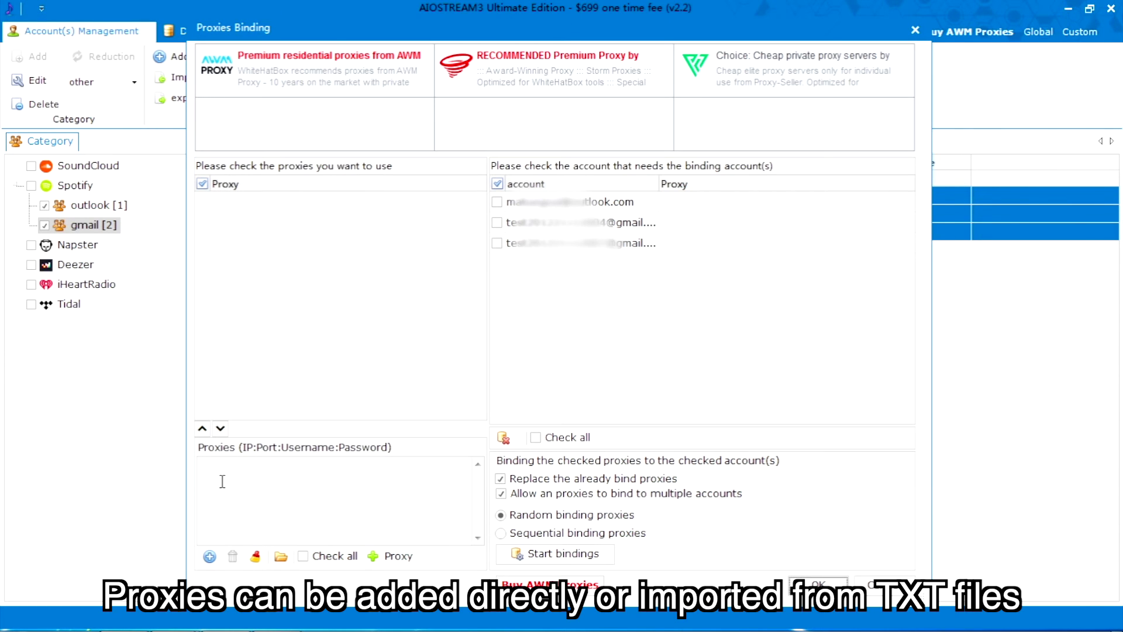
pyautogui.click(281, 556)
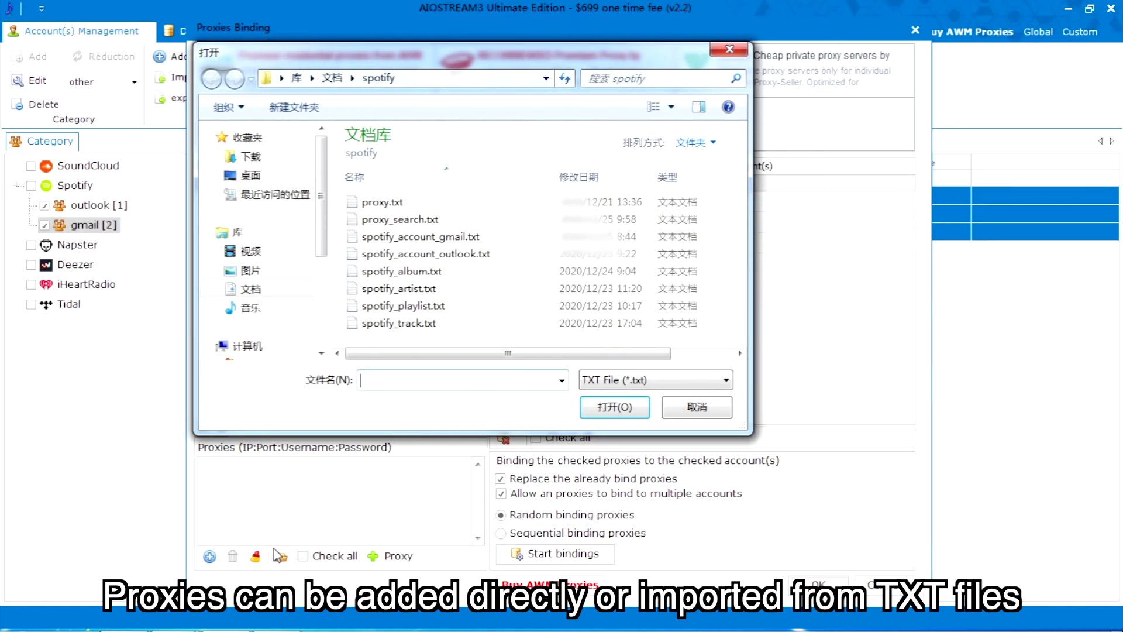
pyautogui.doubleClick(515, 217)
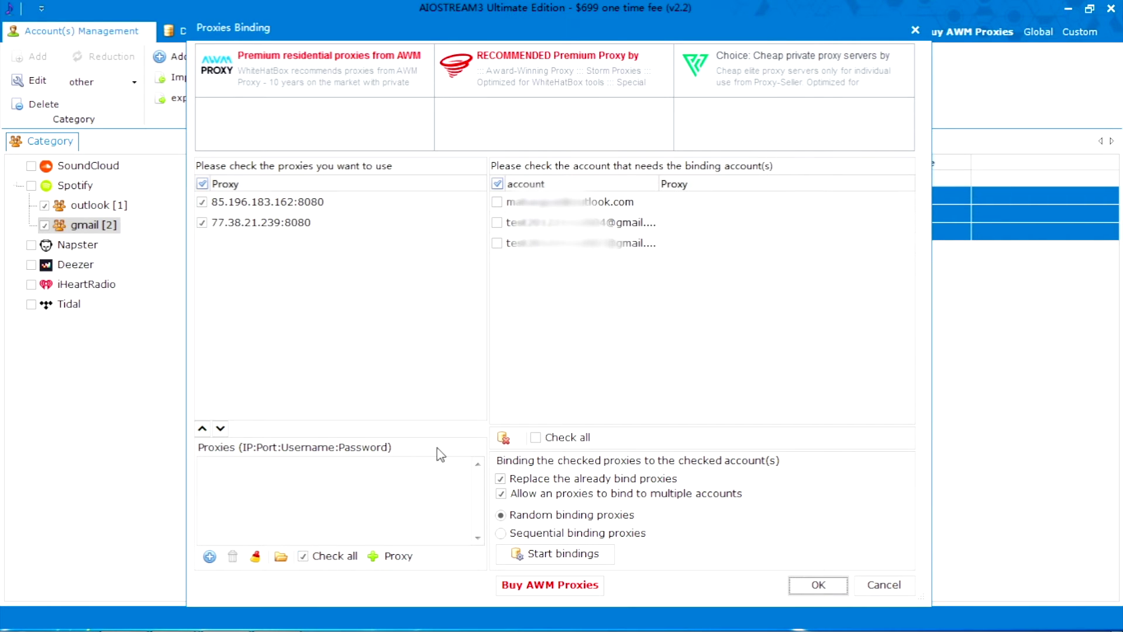
pyautogui.click(538, 437)
pyautogui.click(556, 553)
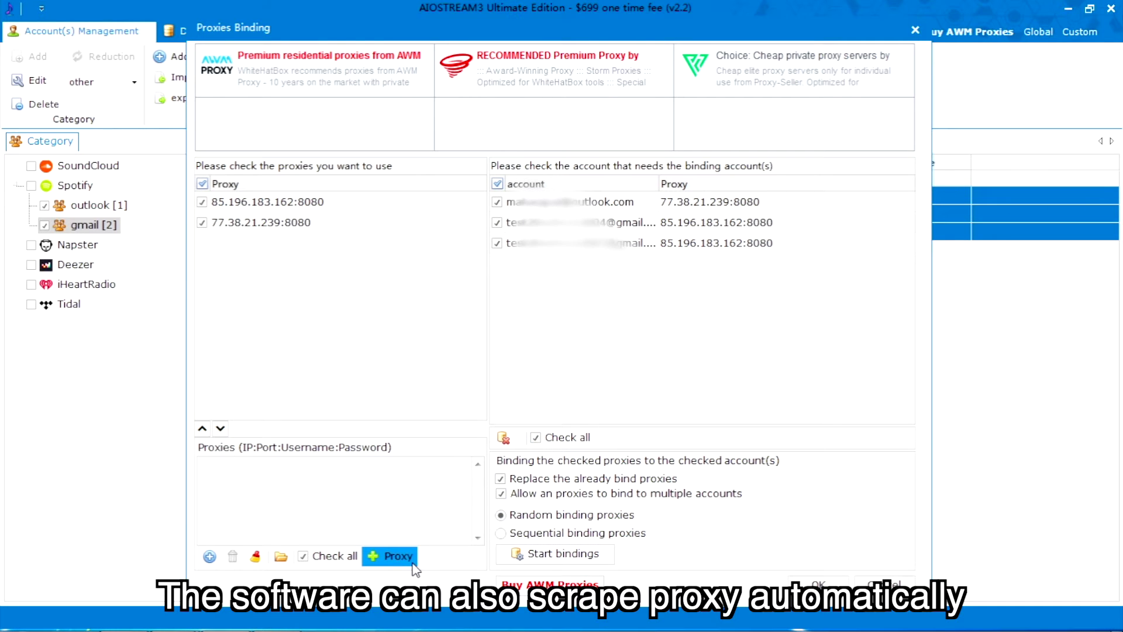
pyautogui.click(389, 555)
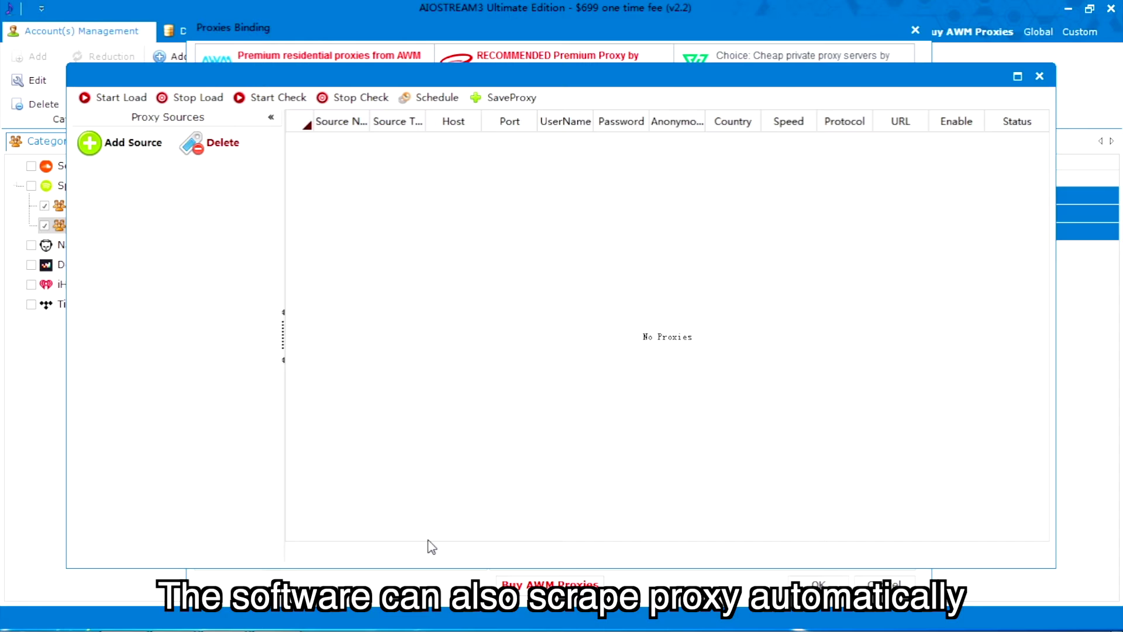
# Set 3 load threads, 2 check threads, a 15-second load interval and a 2-hour check interval.
pyautogui.click(434, 81)
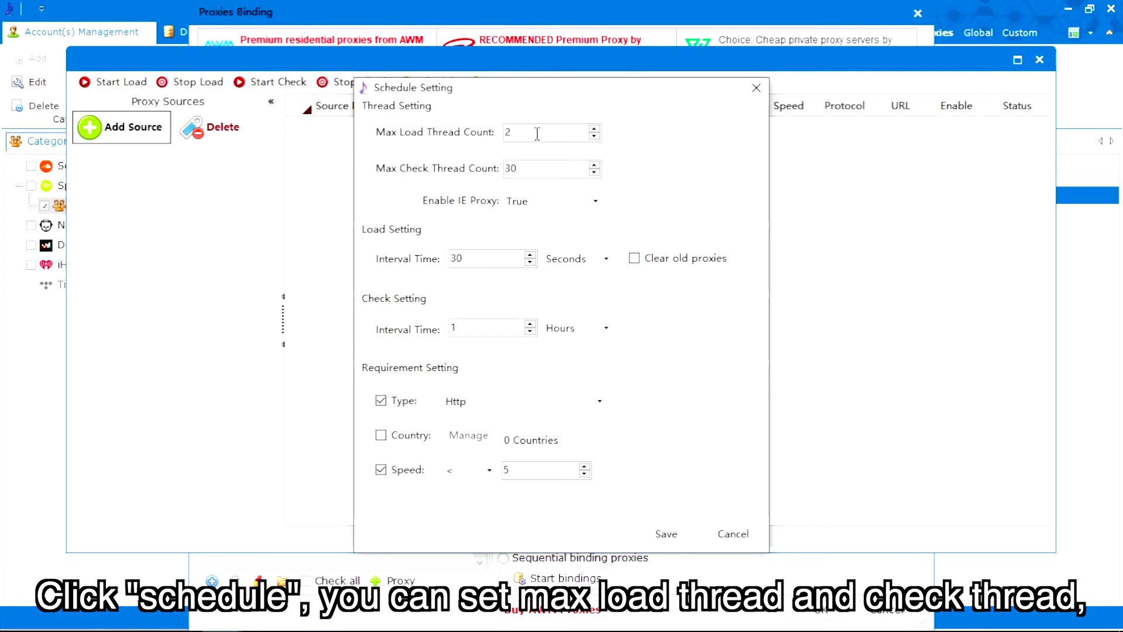
pyautogui.moveTo(508, 133); pyautogui.dragTo(461, 140)
pyautogui.write('3')
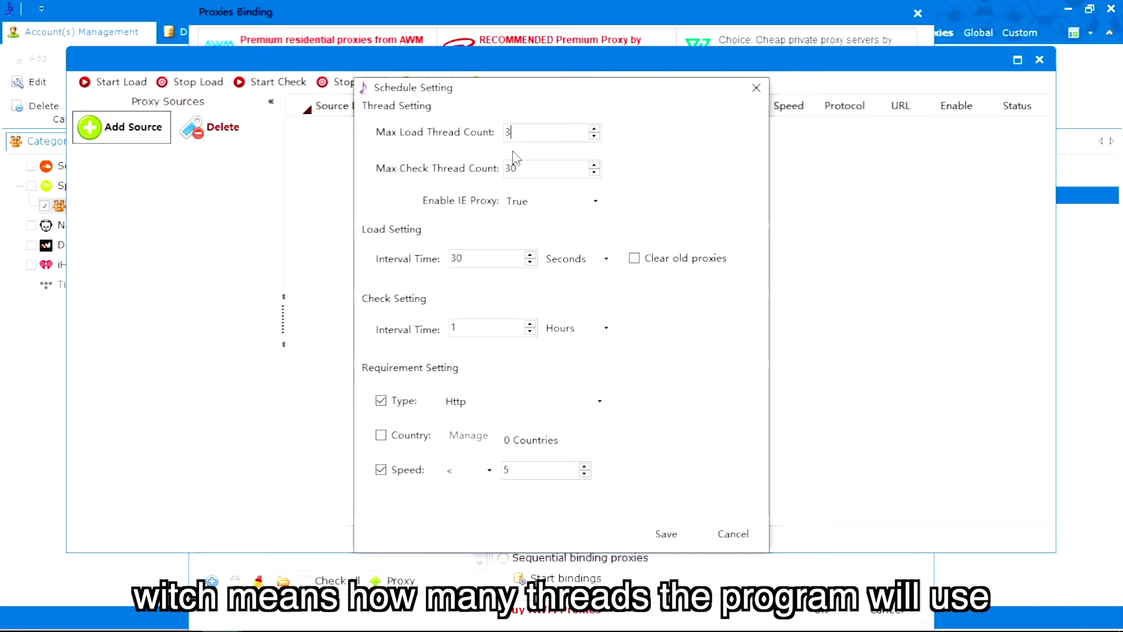
pyautogui.moveTo(515, 168); pyautogui.dragTo(394, 183)
pyautogui.write('2')
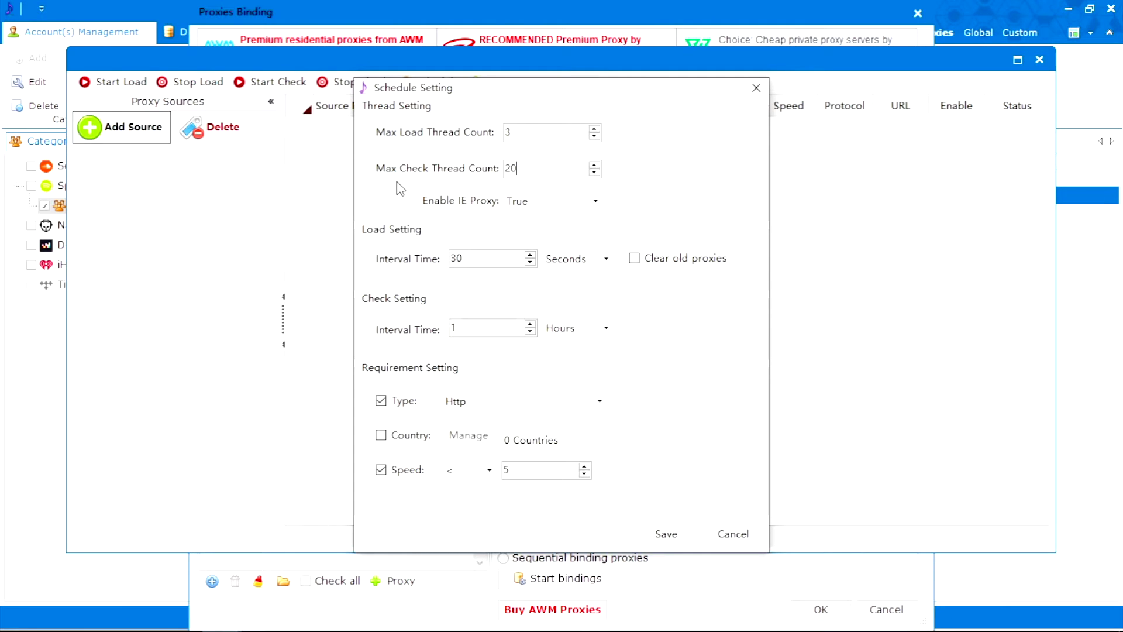
pyautogui.moveTo(471, 257); pyautogui.dragTo(389, 276)
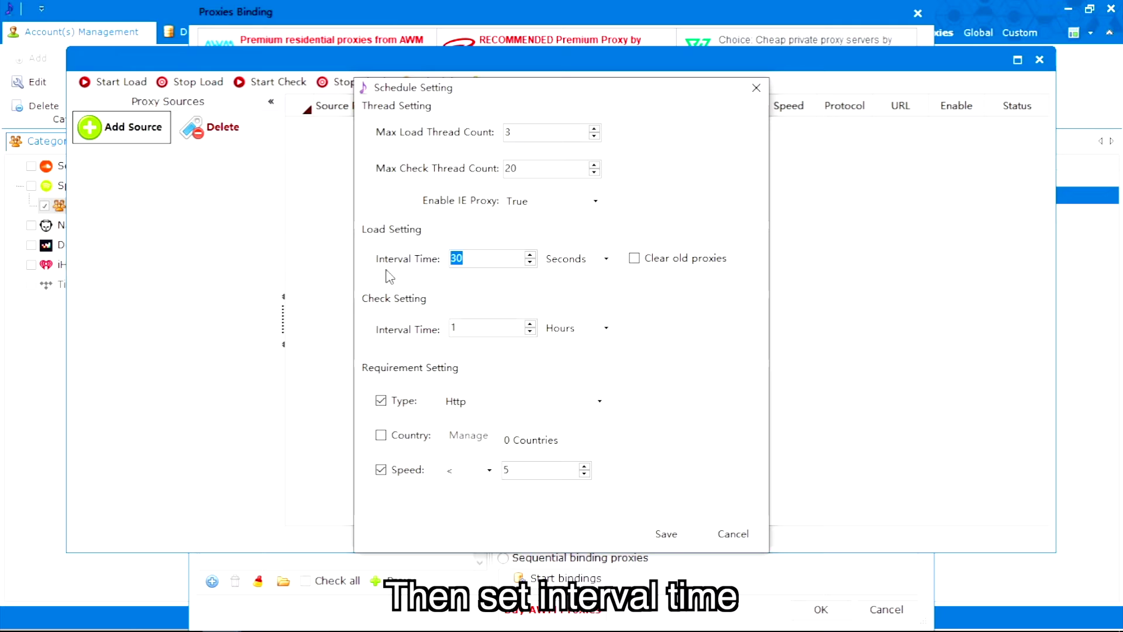
pyautogui.write('15')
pyautogui.click(592, 263)
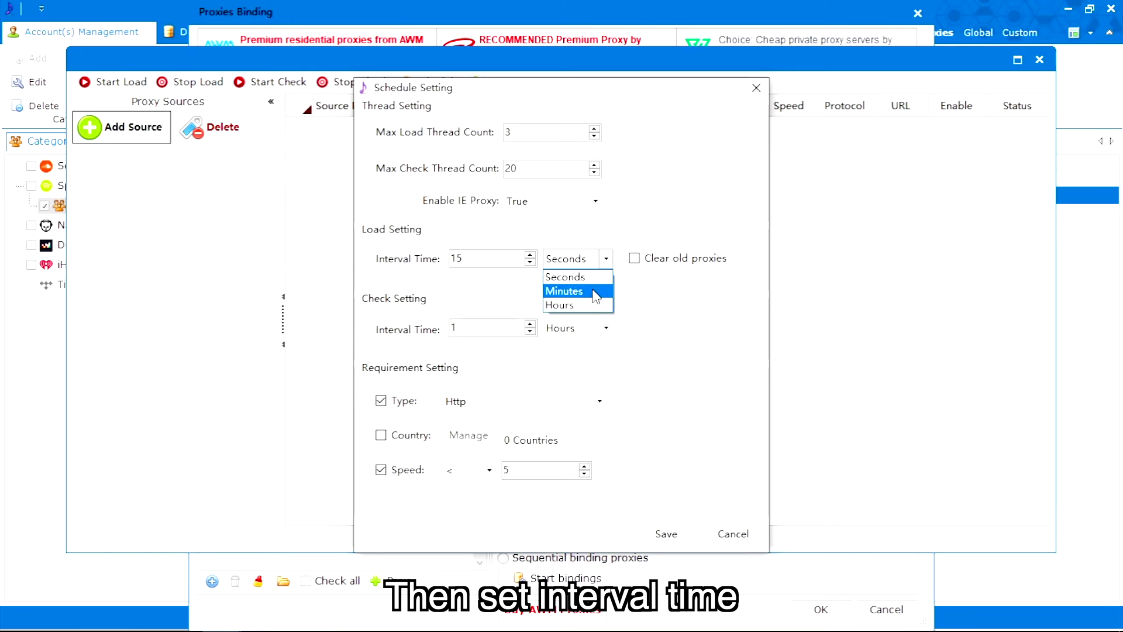
pyautogui.click(558, 276)
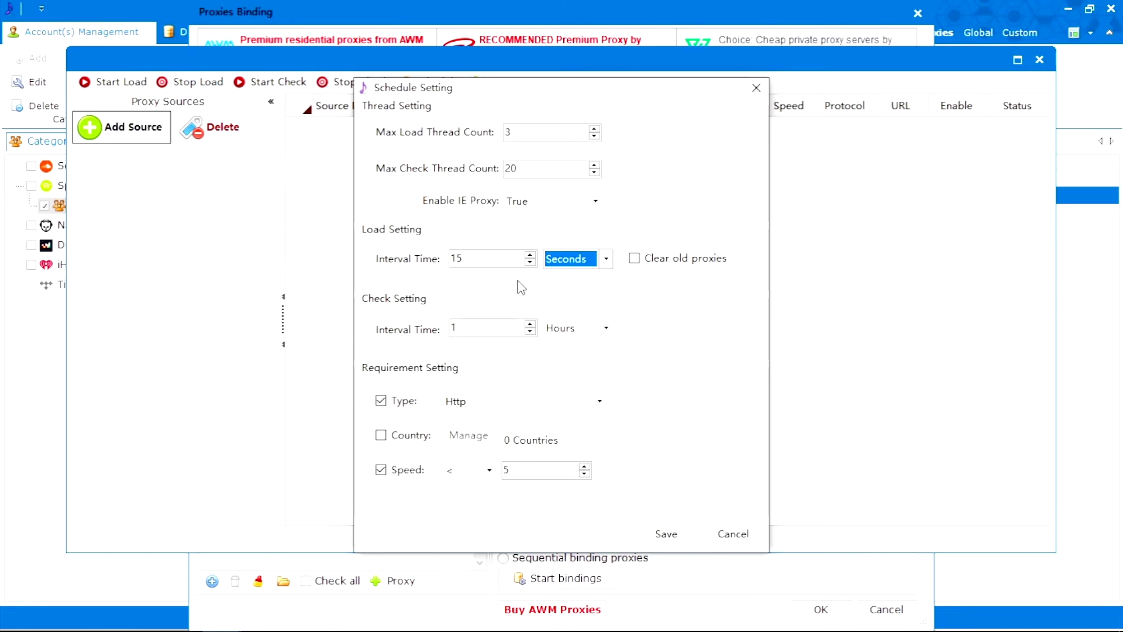
pyautogui.doubleClick(475, 327)
pyautogui.write('2')
pyautogui.click(572, 327)
pyautogui.click(562, 373)
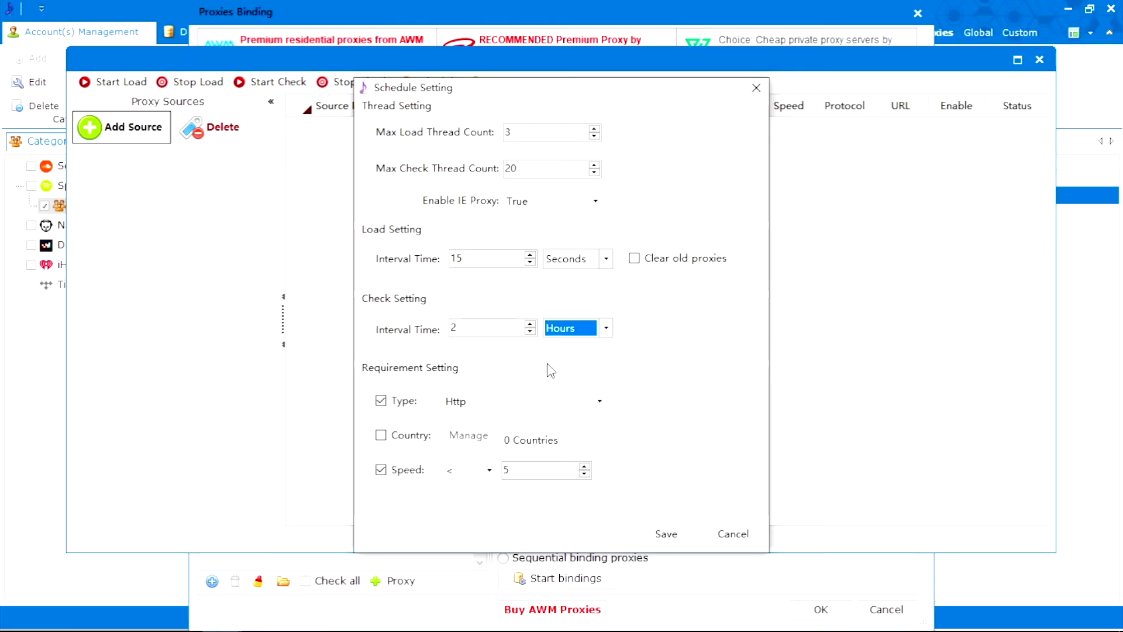
# Clear old proxies on load and accept only Http proxies with speed below 30.
pyautogui.click(634, 258)
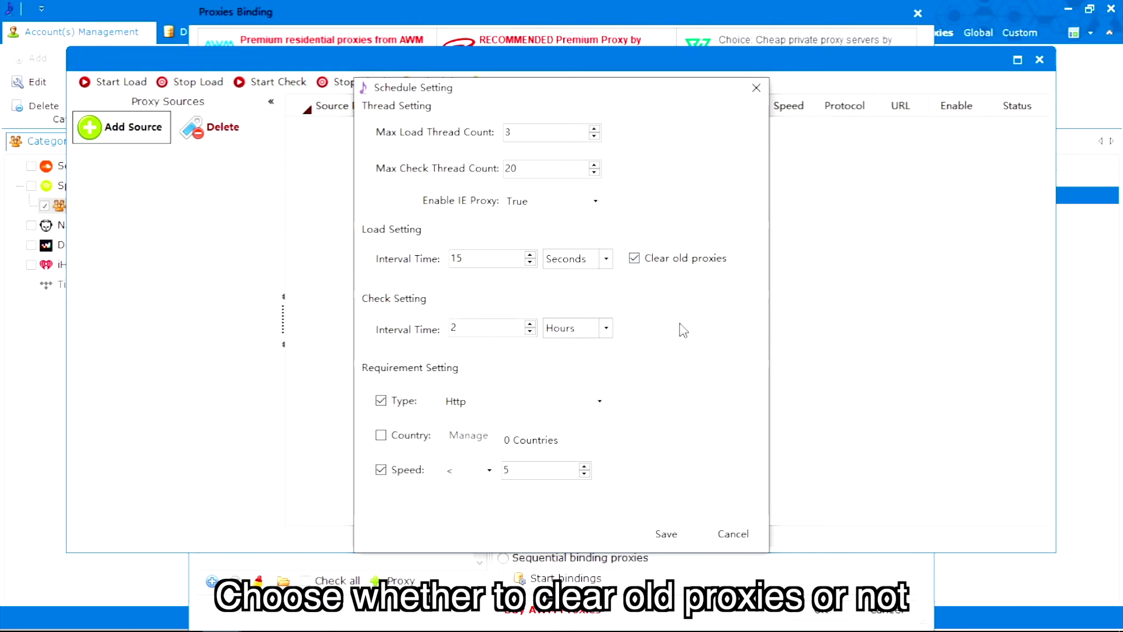
pyautogui.click(599, 401)
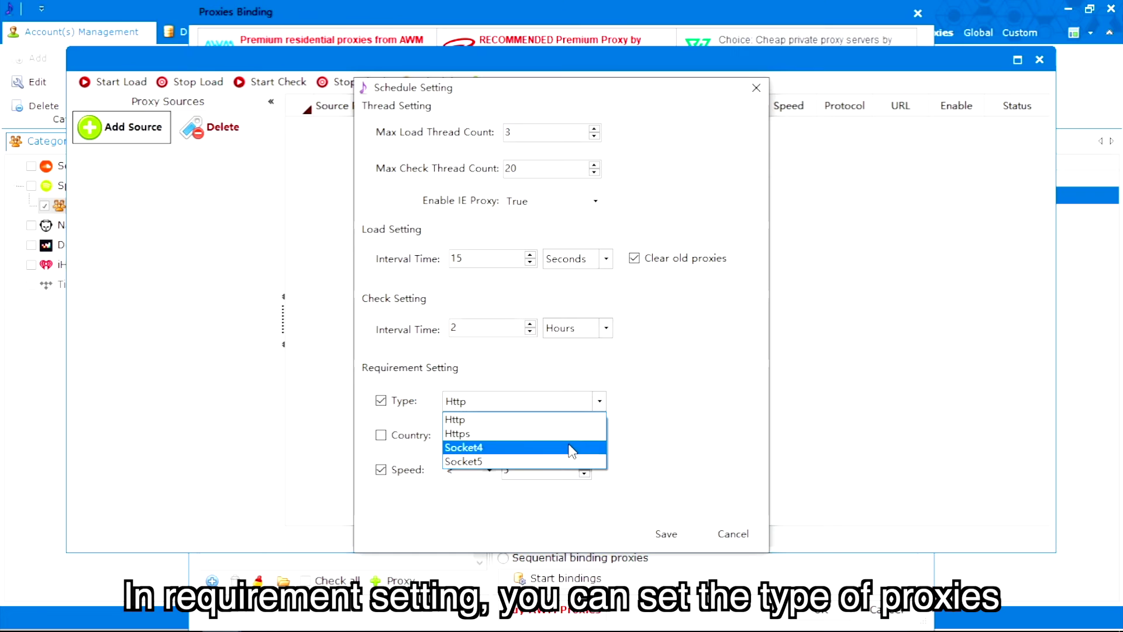
pyautogui.click(576, 419)
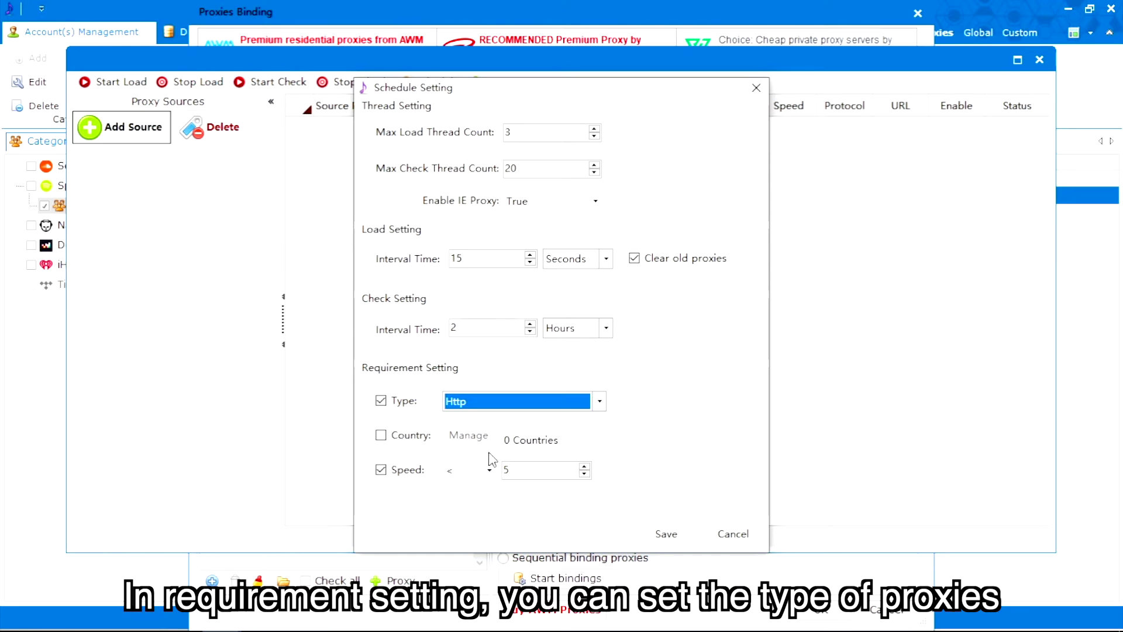
pyautogui.click(453, 471)
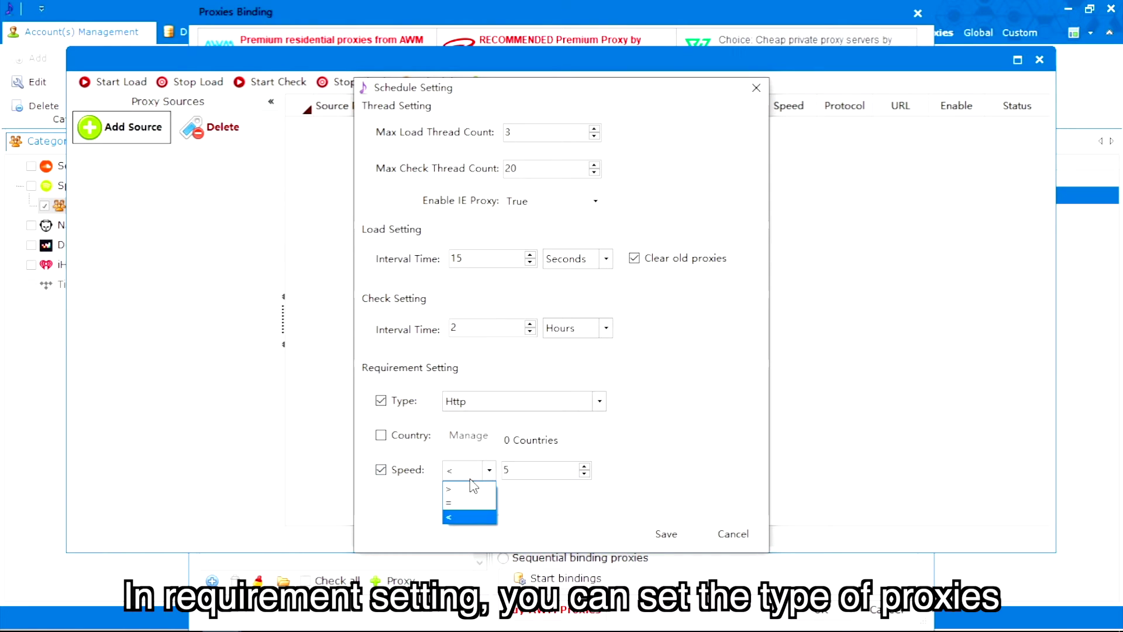
pyautogui.click(469, 518)
pyautogui.press('Tab')
pyautogui.write('30')
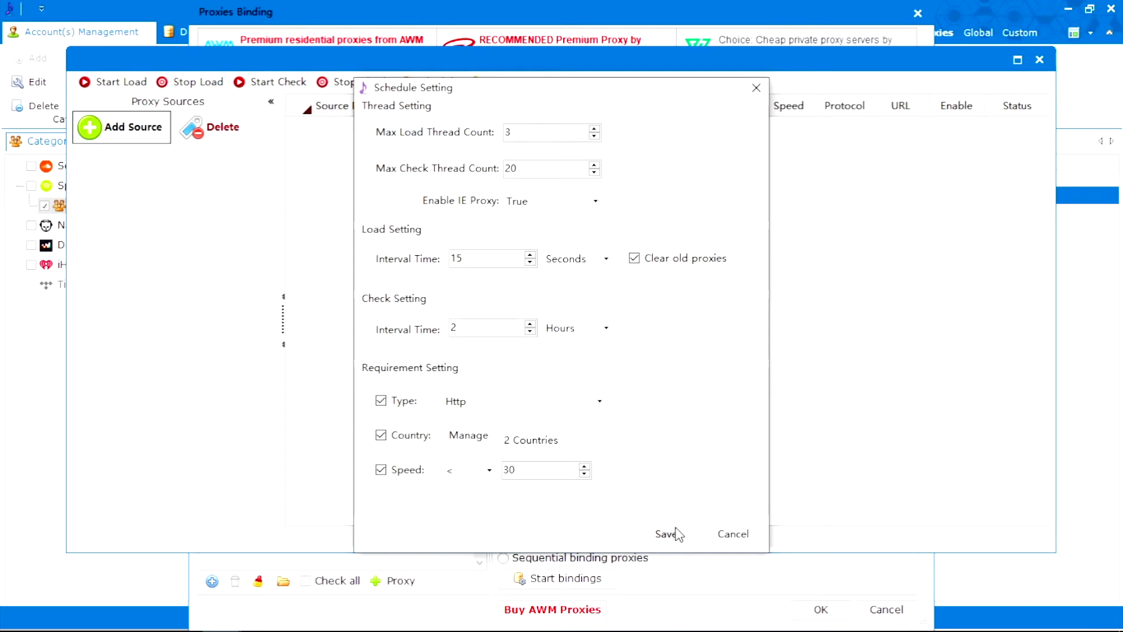
# Save the schedule and create a Search-type proxy source named 'test'.
pyautogui.click(677, 534)
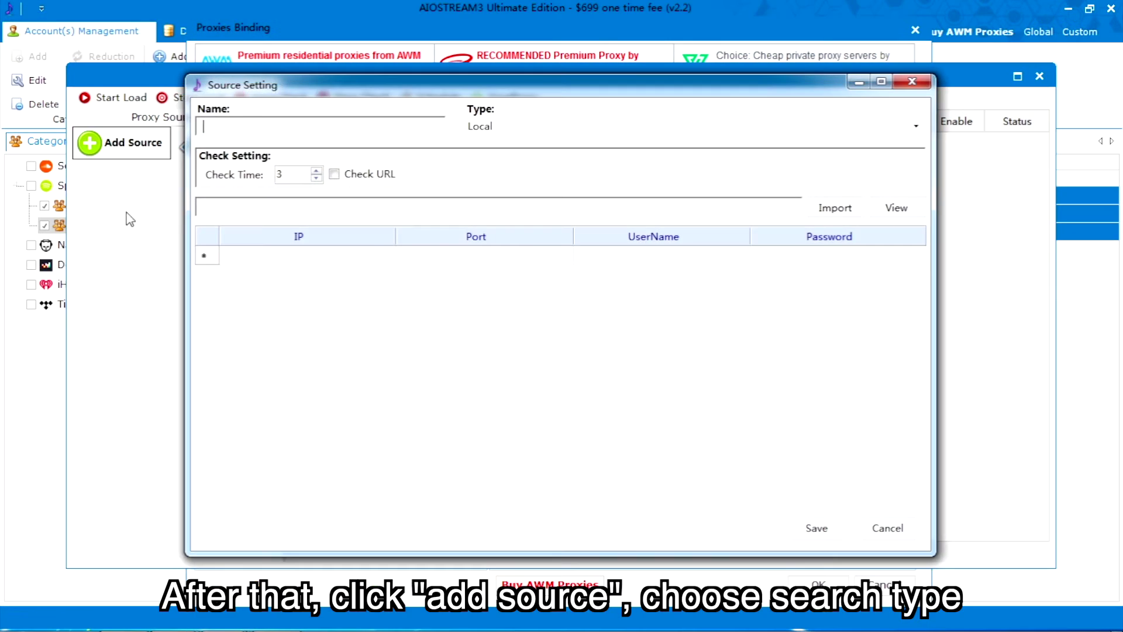
pyautogui.write('test')
pyautogui.click(807, 126)
pyautogui.click(531, 171)
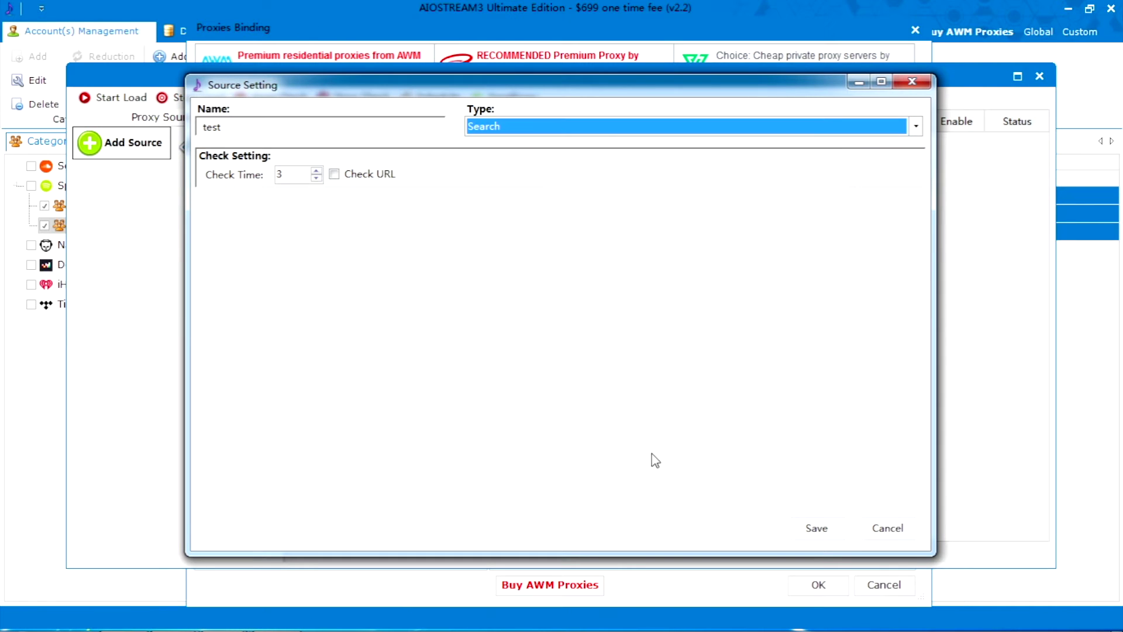
pyautogui.click(816, 530)
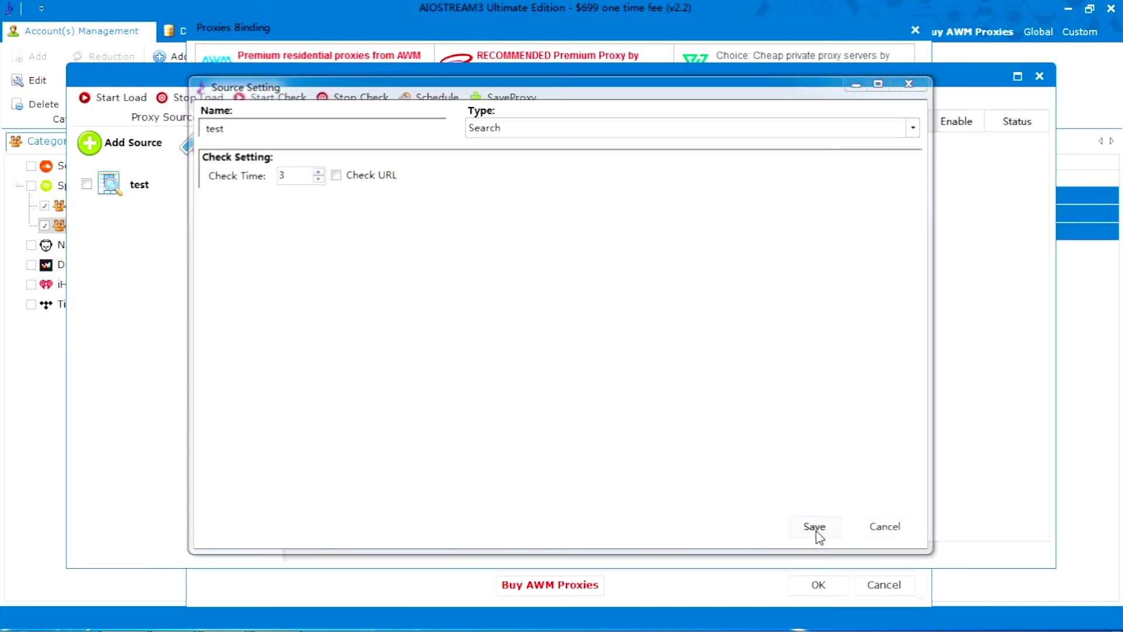
# Enable the test source, load proxies from it, then stop loading.
pyautogui.click(87, 185)
pyautogui.moveTo(283, 362); pyautogui.dragTo(380, 363)
pyautogui.click(111, 97)
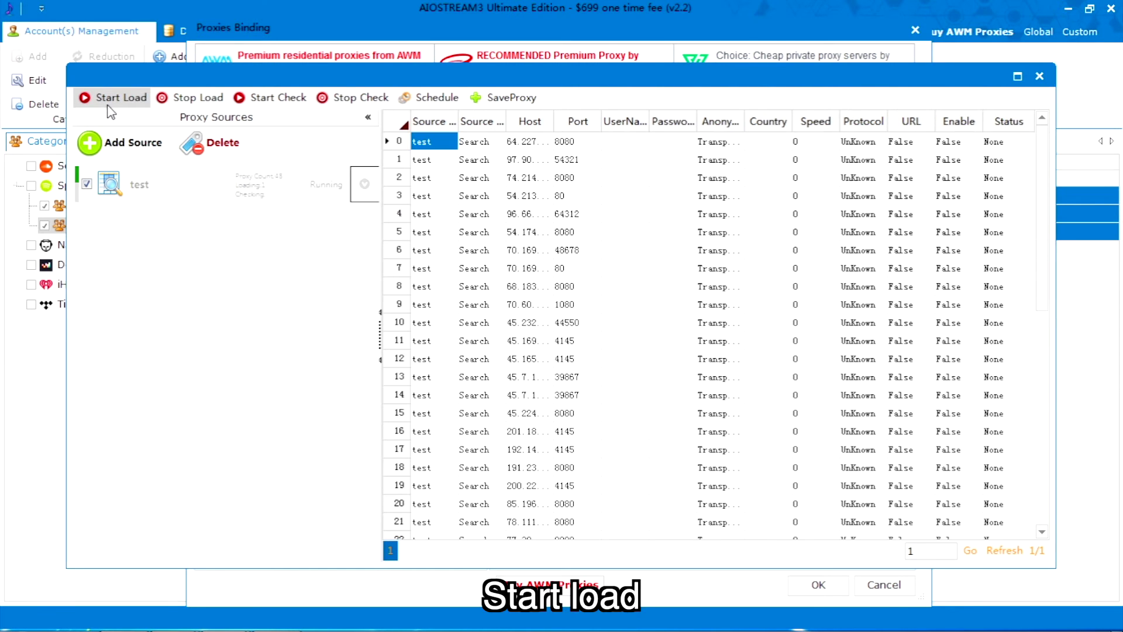
pyautogui.click(176, 100)
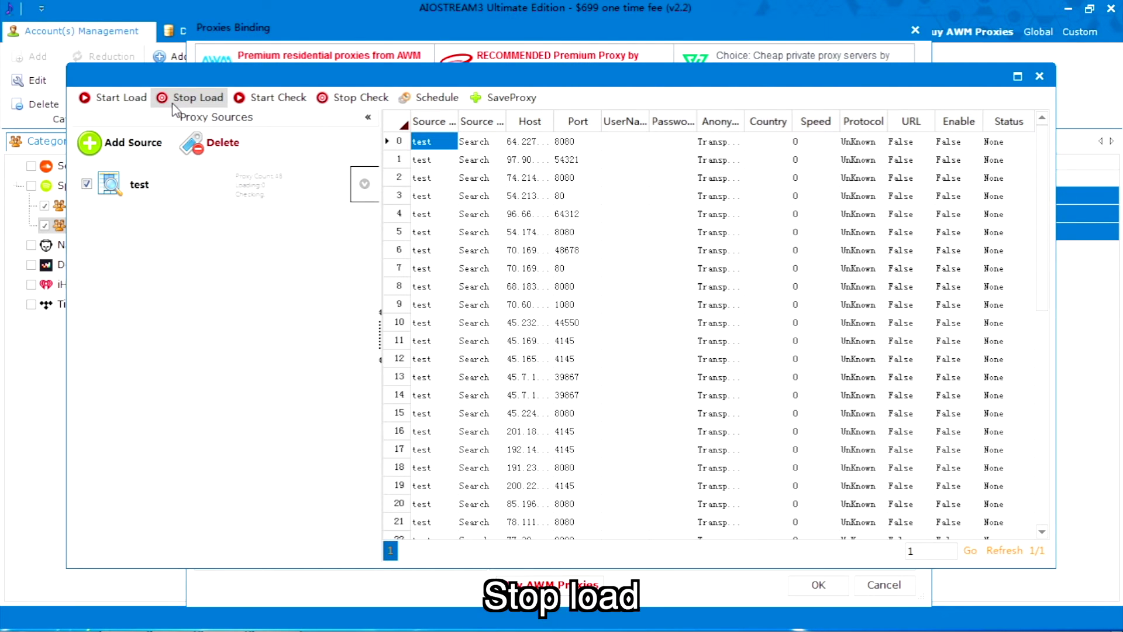
# Check the loaded proxies and select the valid ones in rows 20 and 27.
pyautogui.click(253, 104)
pyautogui.scroll(-8, 1040, 208)
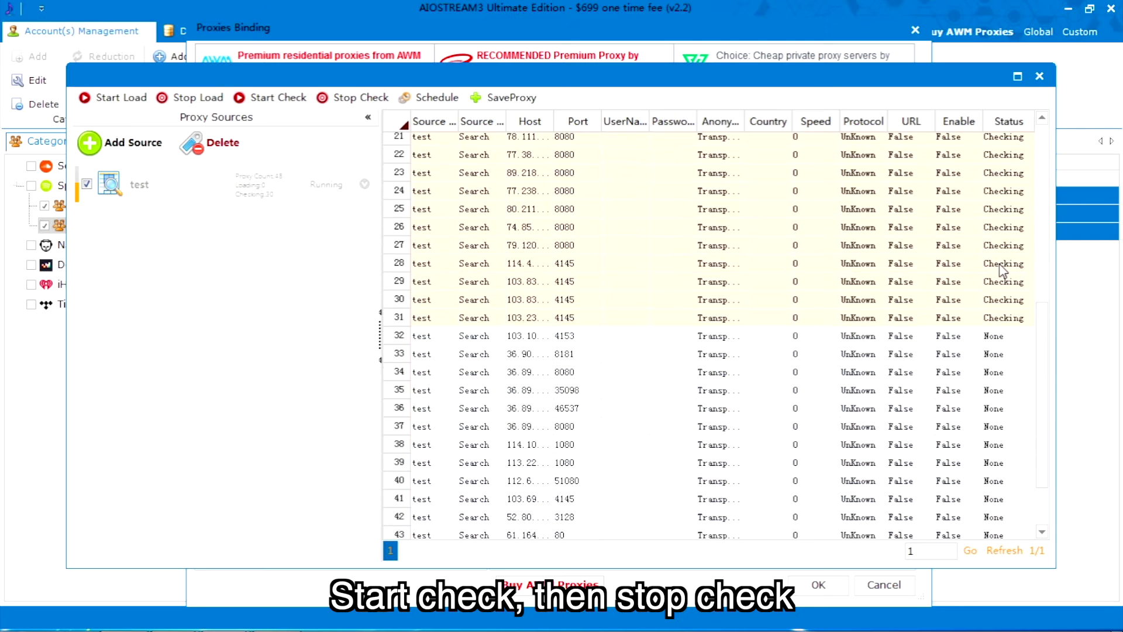
pyautogui.scroll(8, 1040, 208)
pyautogui.scroll(-4, 1040, 201)
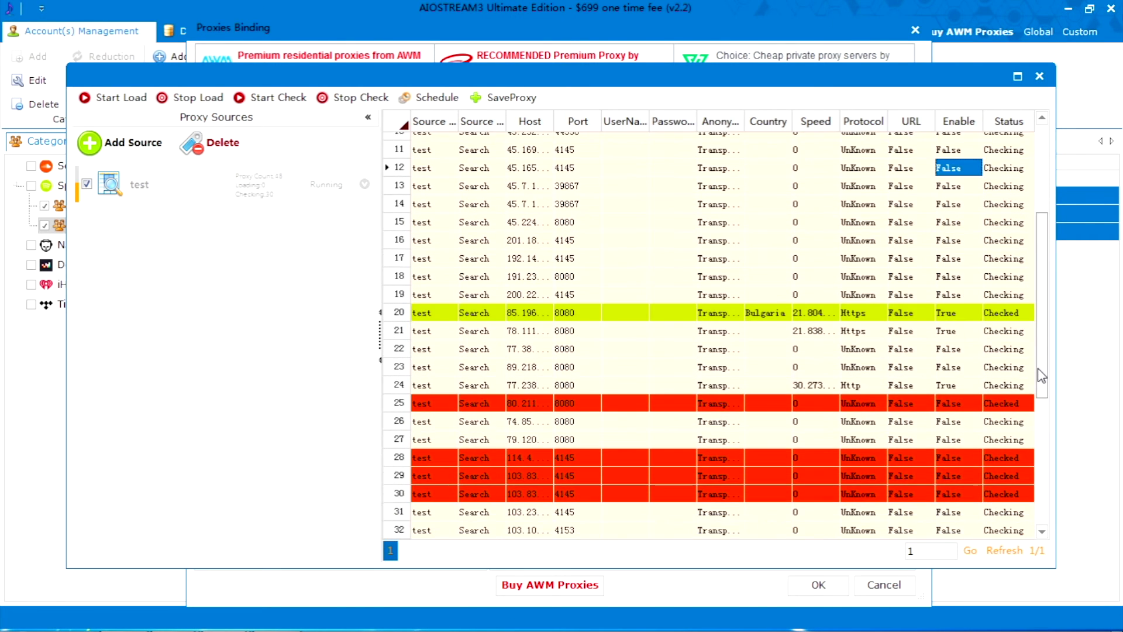
pyautogui.click(450, 301)
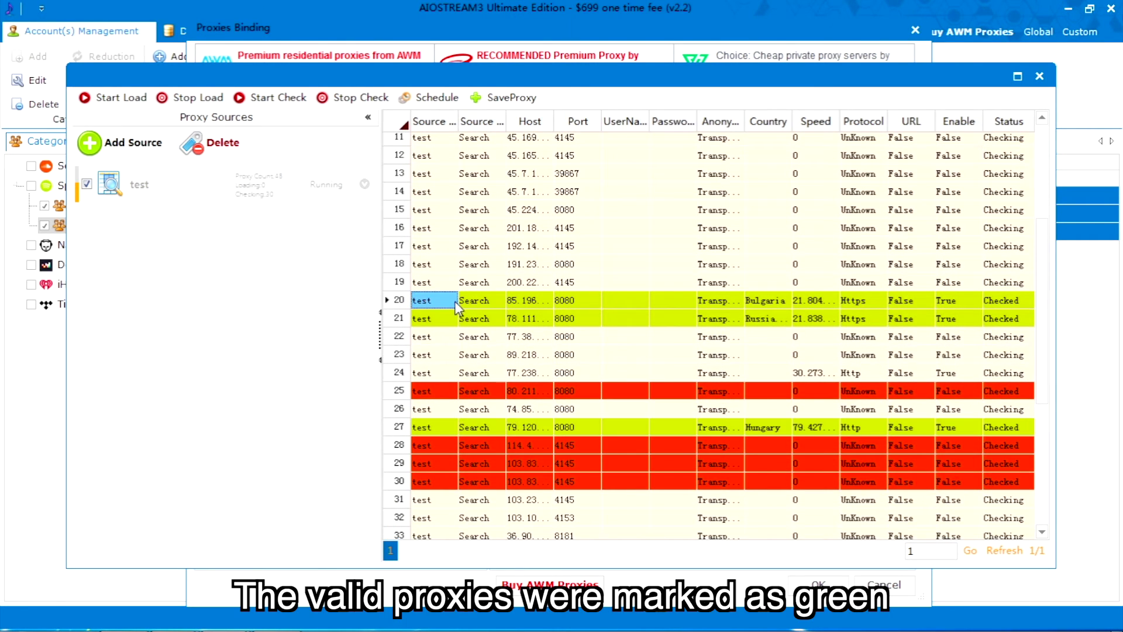
pyautogui.click(424, 427)
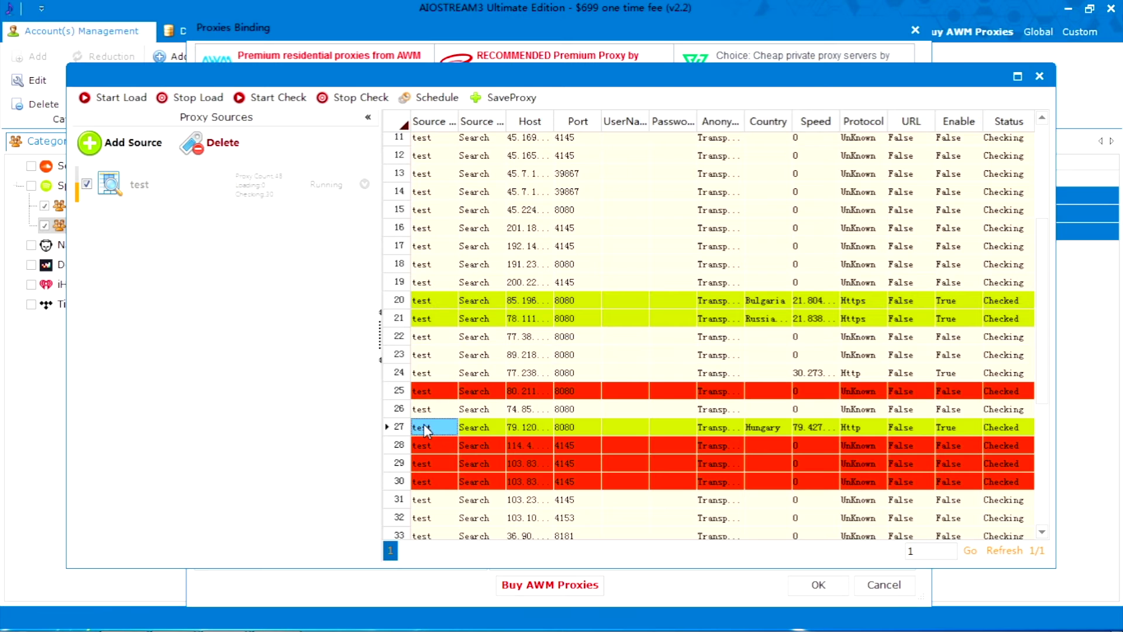
# Stop checking and view the test source's proxies filtered to enabled ones only.
pyautogui.click(355, 97)
pyautogui.click(363, 184)
pyautogui.click(421, 212)
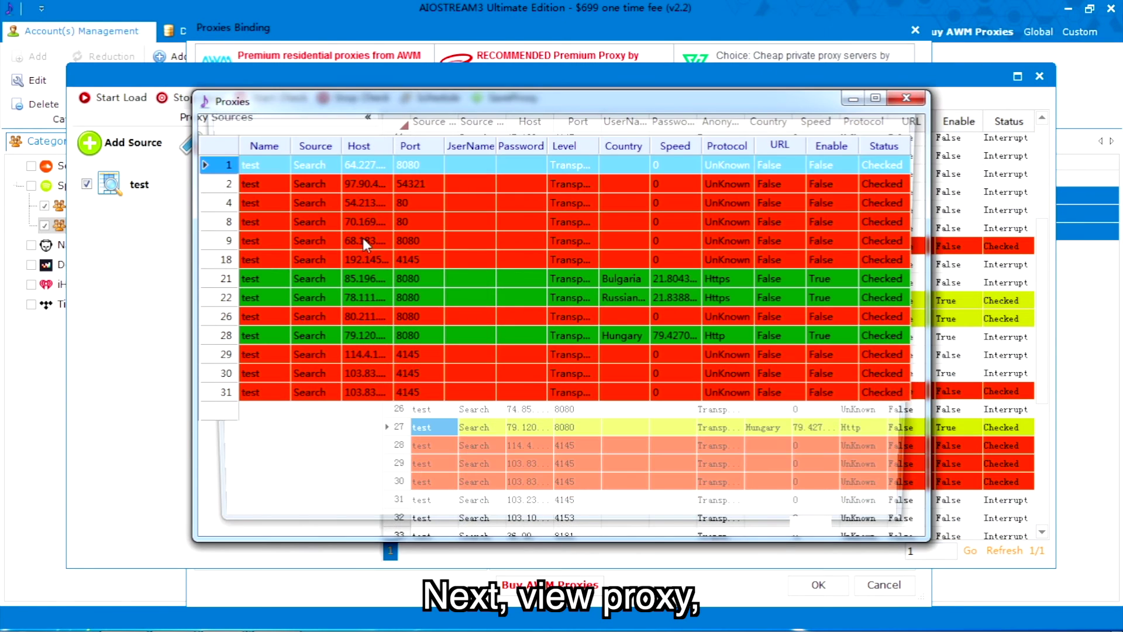
pyautogui.moveTo(335, 275); pyautogui.dragTo(343, 293)
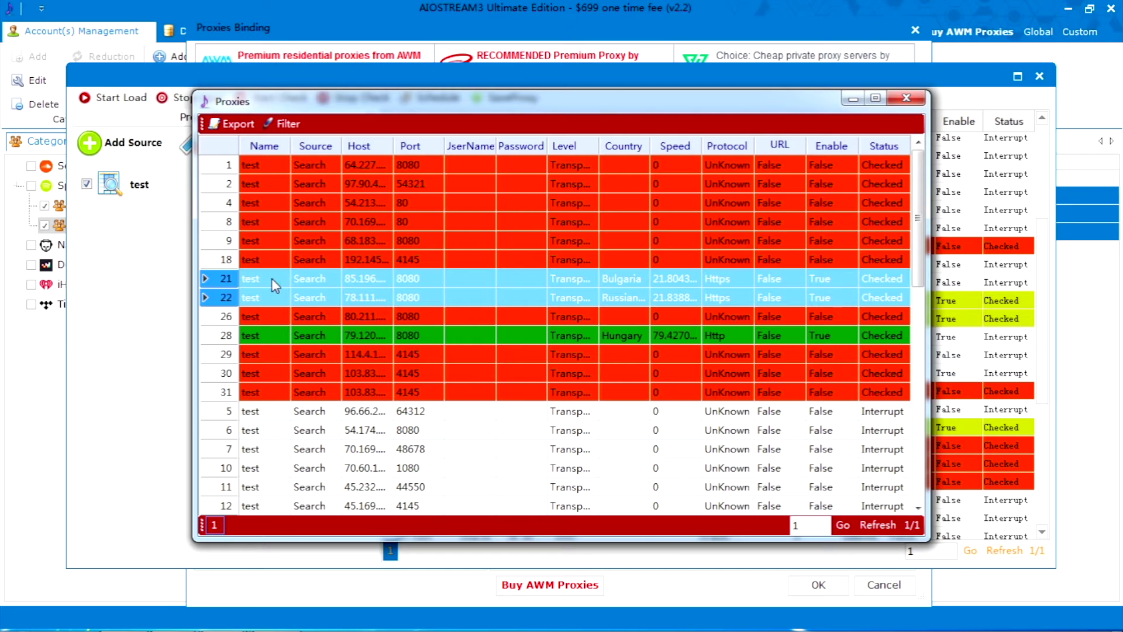
pyautogui.keyDown('ctrl'); pyautogui.click(278, 332); pyautogui.keyUp('ctrl')
pyautogui.click(284, 123)
pyautogui.click(411, 183)
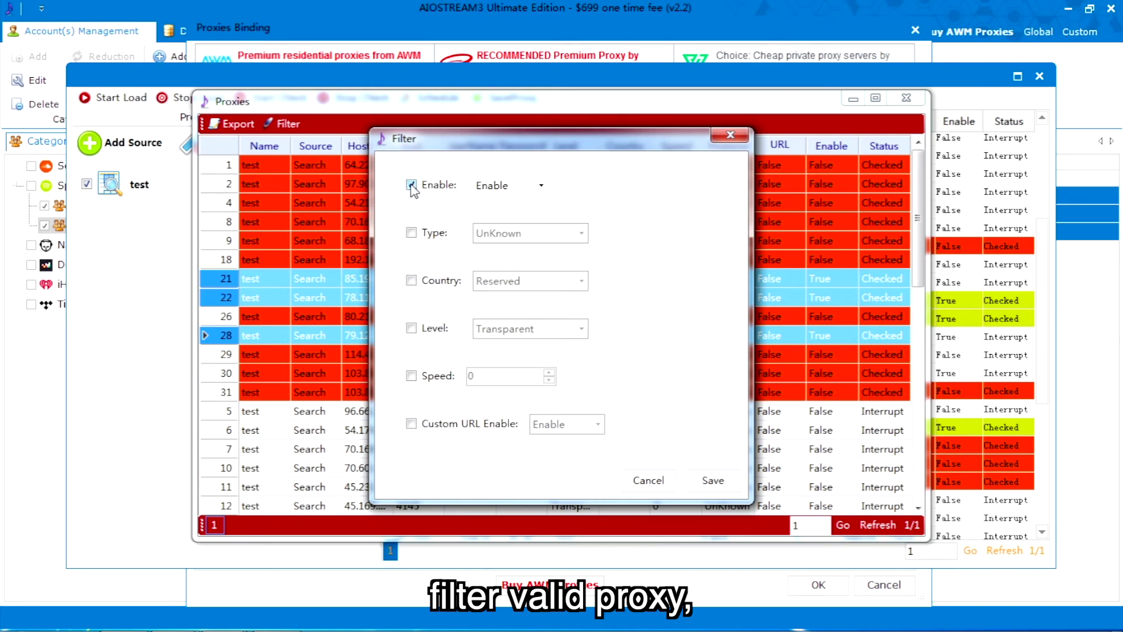
pyautogui.click(646, 478)
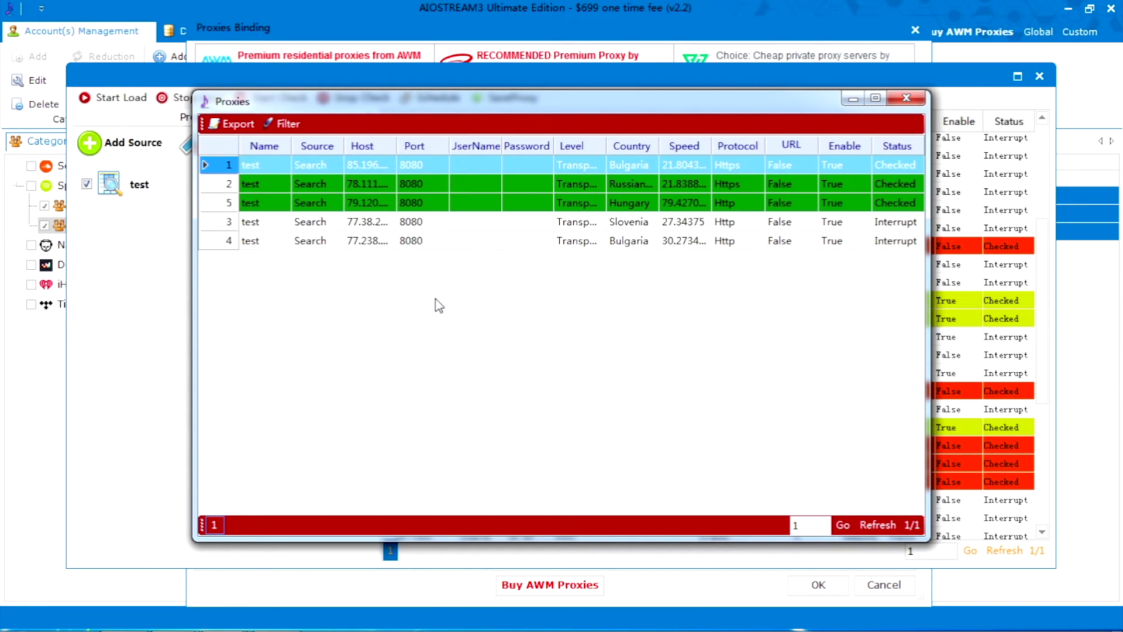
# Export the listed proxies to proxy_search.txt, overwriting the existing file, and close the window.
pyautogui.click(234, 123)
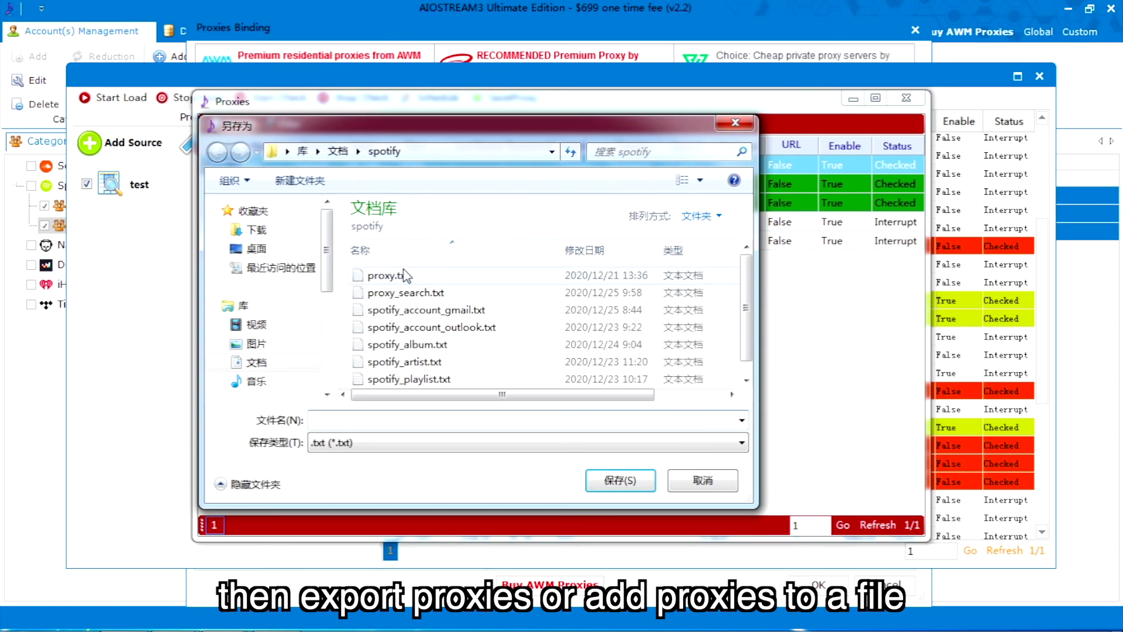
pyautogui.click(403, 292)
pyautogui.click(620, 480)
pyautogui.click(599, 331)
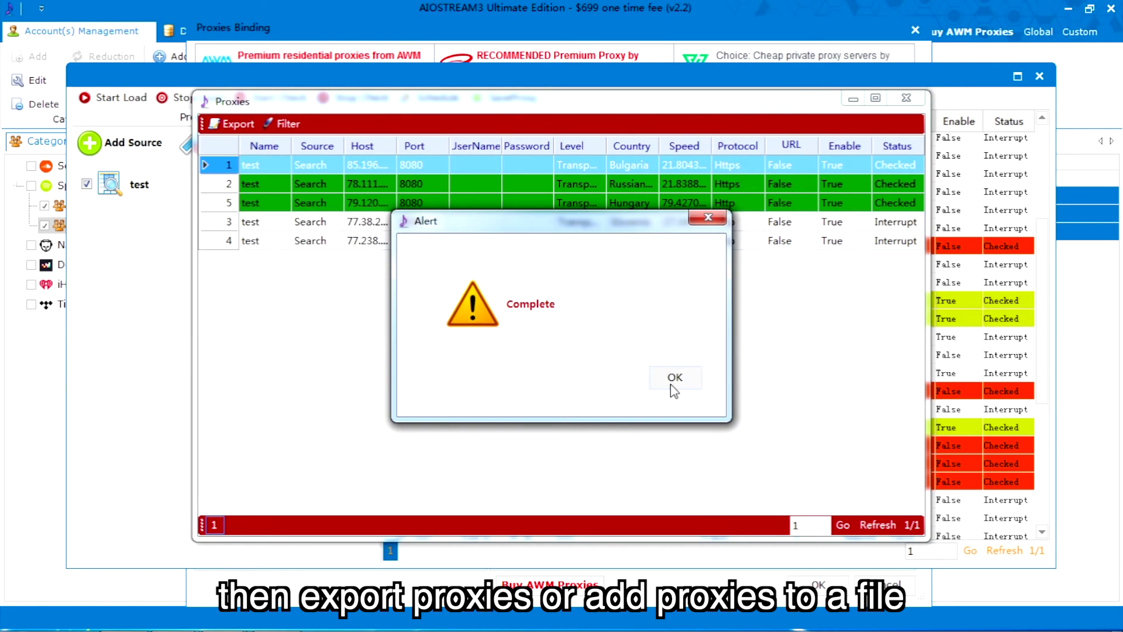
pyautogui.click(673, 380)
pyautogui.click(906, 98)
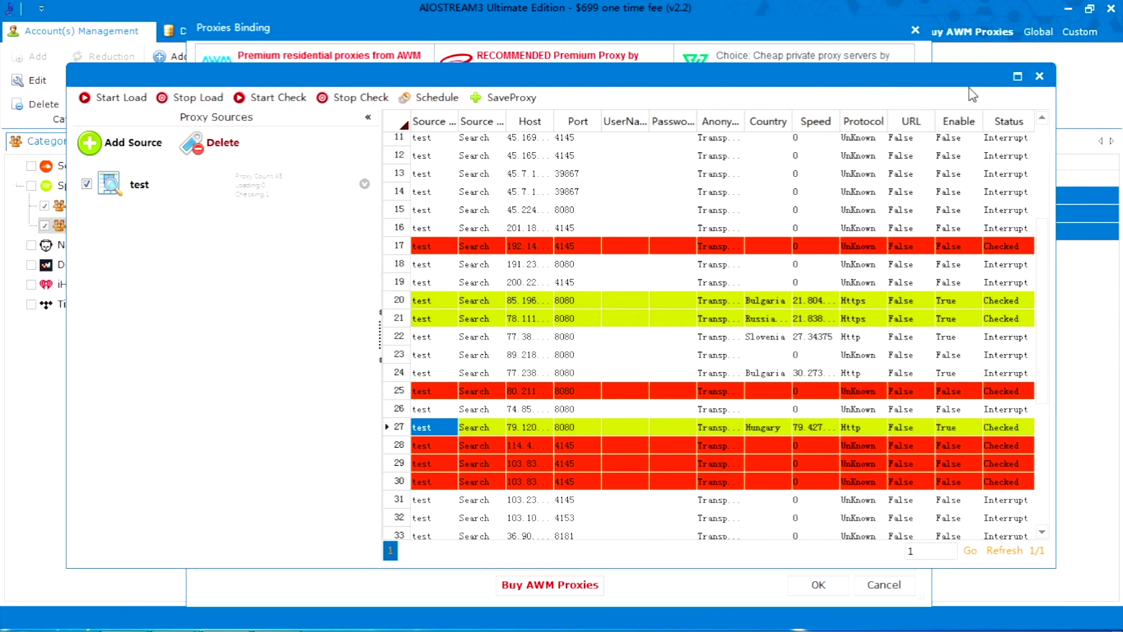
# Import proxy_search.txt into Proxies Binding and bind its proxies to the accounts.
pyautogui.click(1040, 77)
pyautogui.click(281, 556)
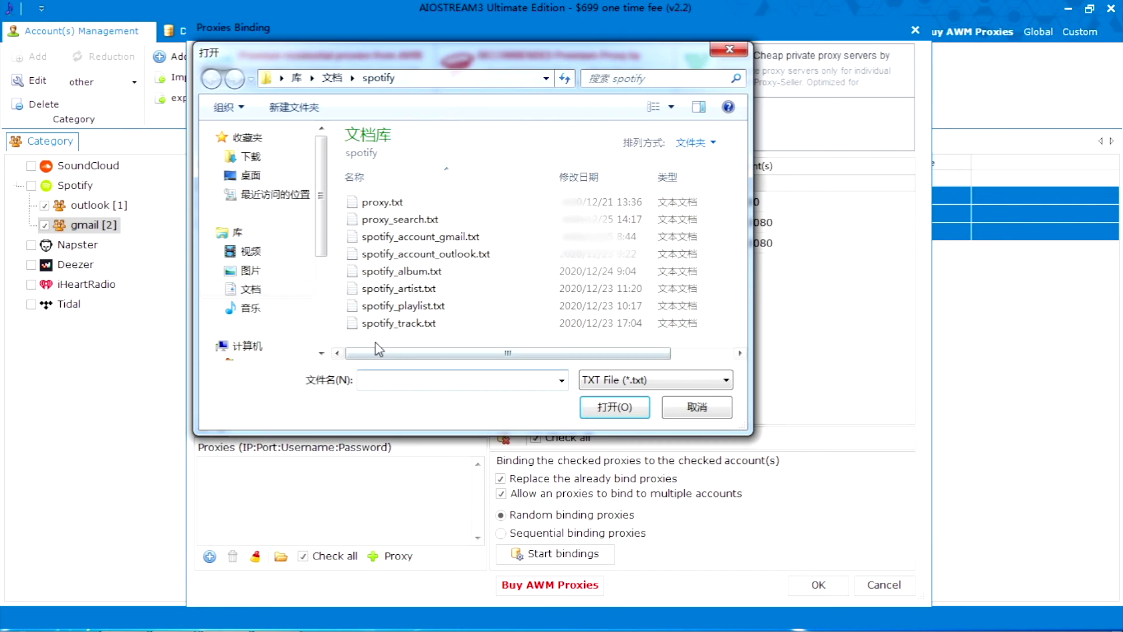
pyautogui.click(410, 221)
pyautogui.press('Return')
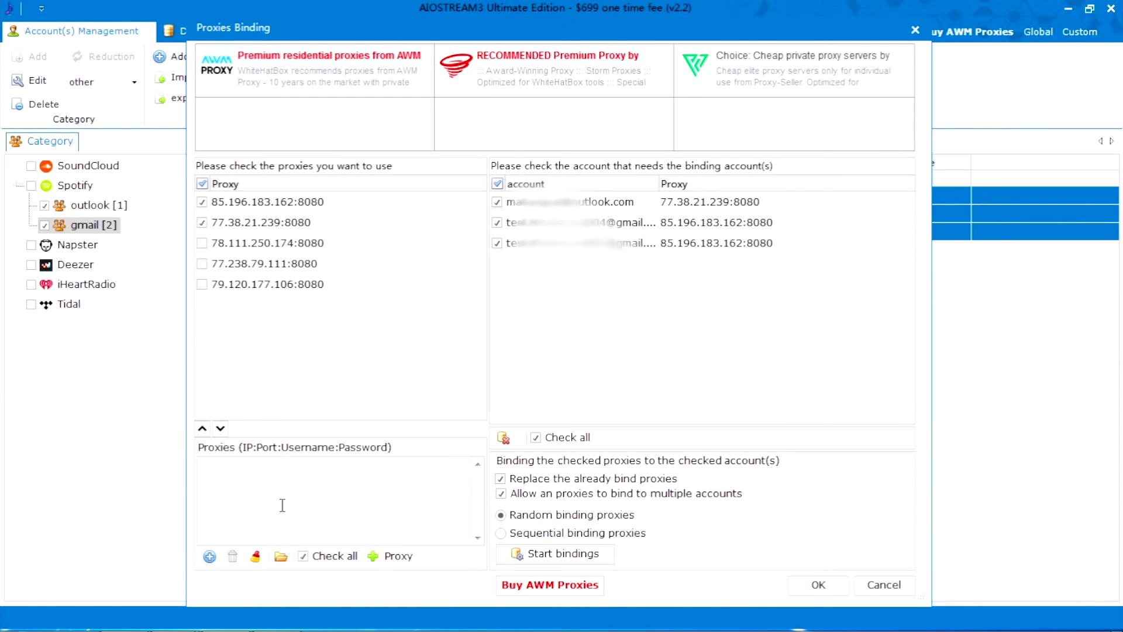
pyautogui.click(553, 439)
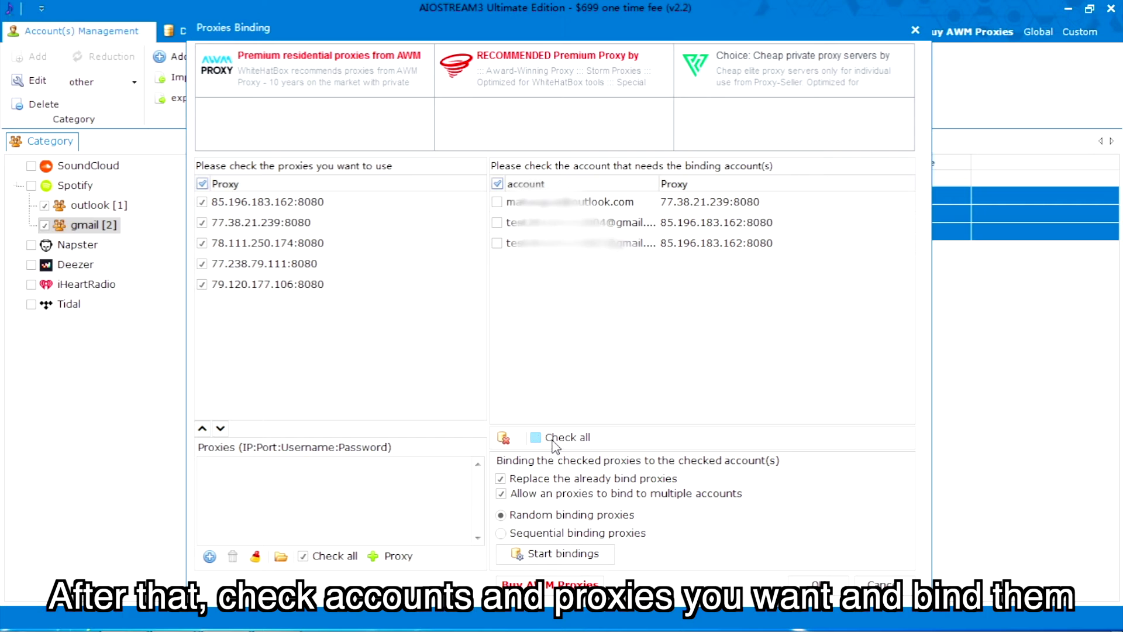
pyautogui.click(556, 553)
pyautogui.click(815, 583)
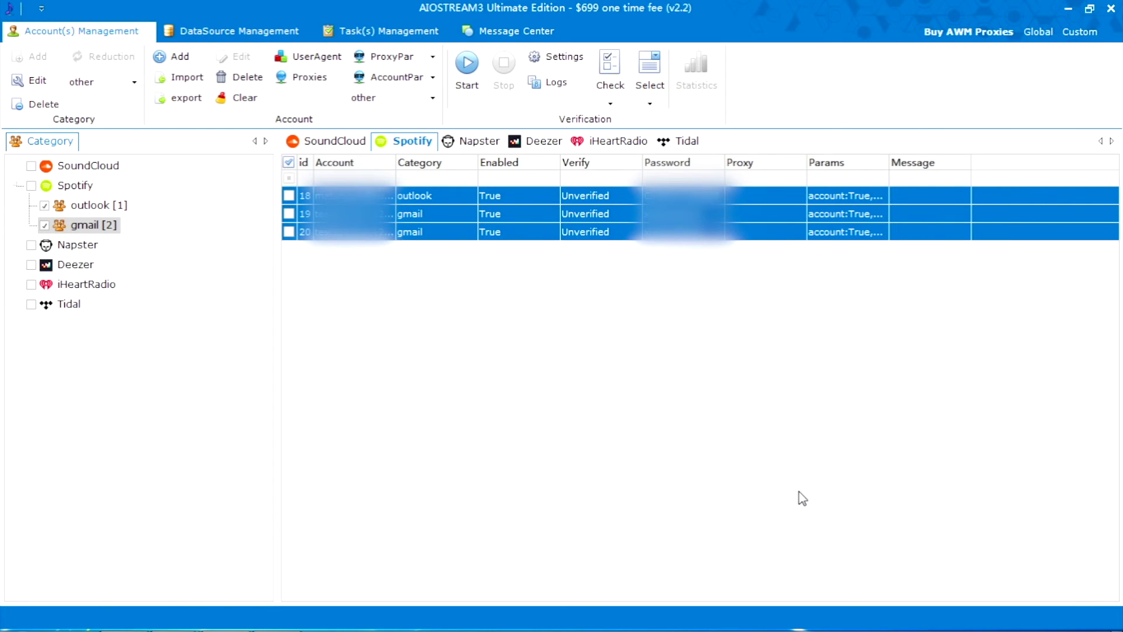
# Turn on automatic fingerprint parameter binding for new accounts in the global settings.
pyautogui.click(1038, 32)
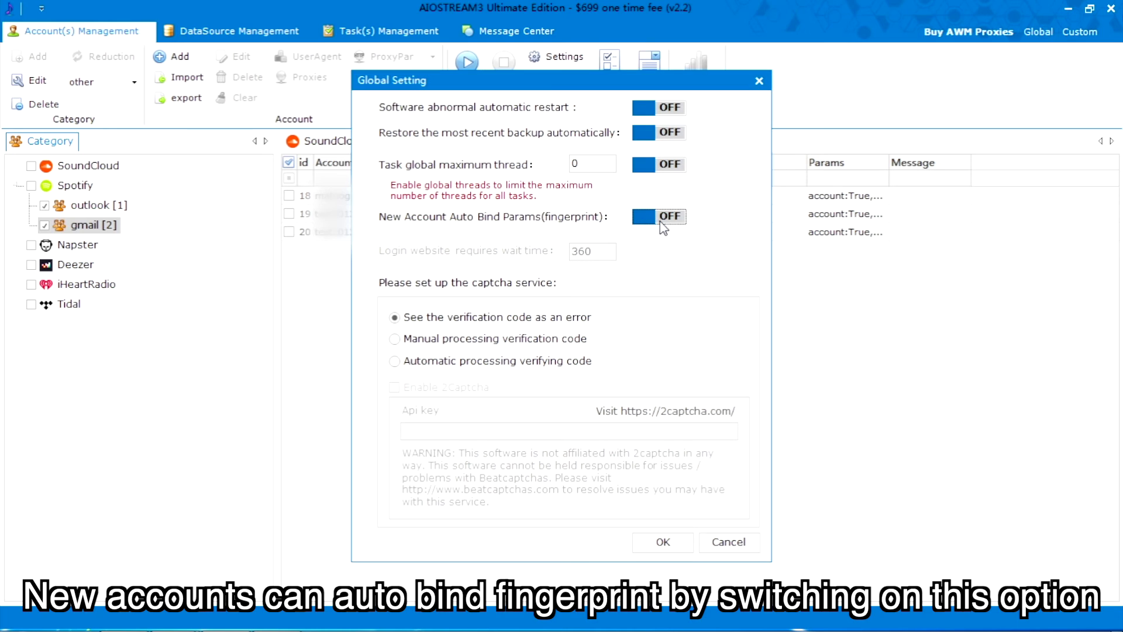
pyautogui.click(662, 222)
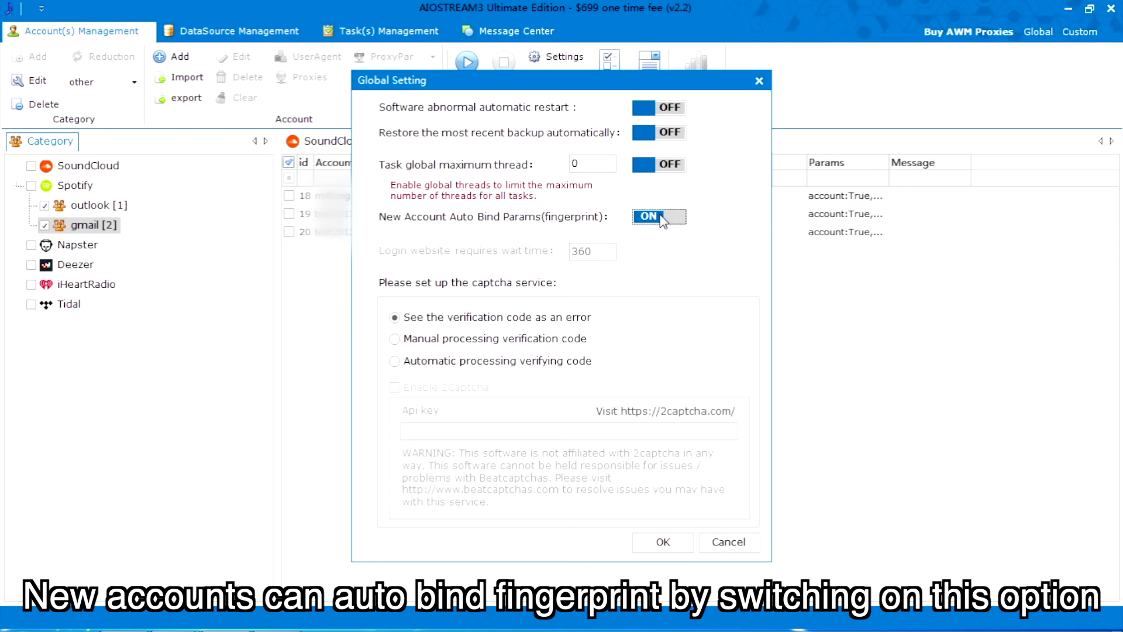
pyautogui.click(658, 543)
pyautogui.click(433, 234)
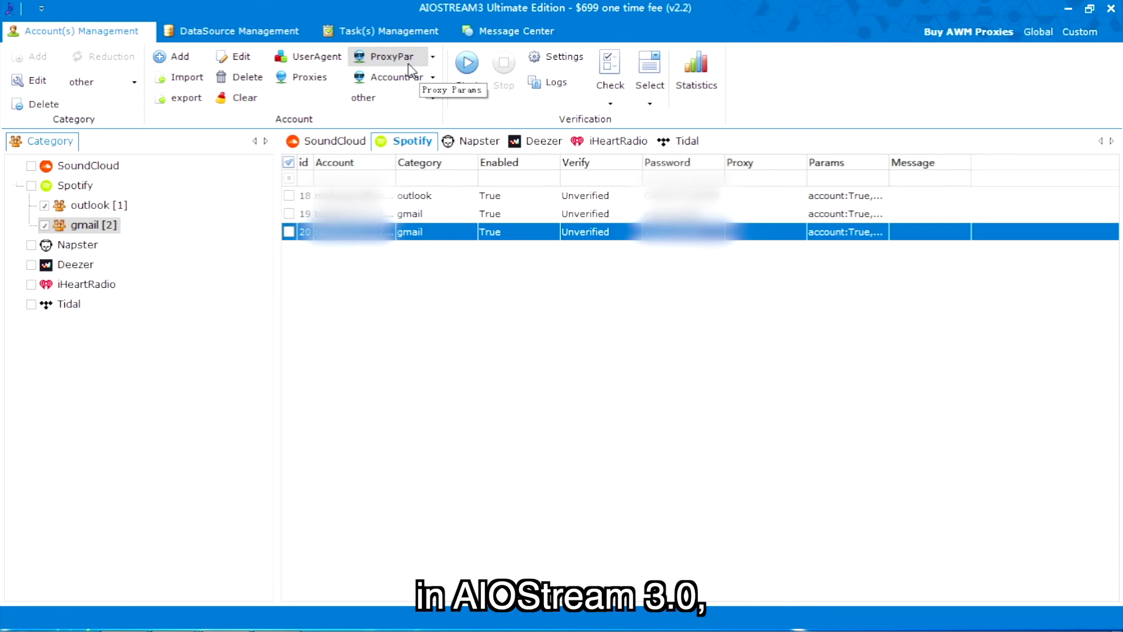
pyautogui.click(432, 97)
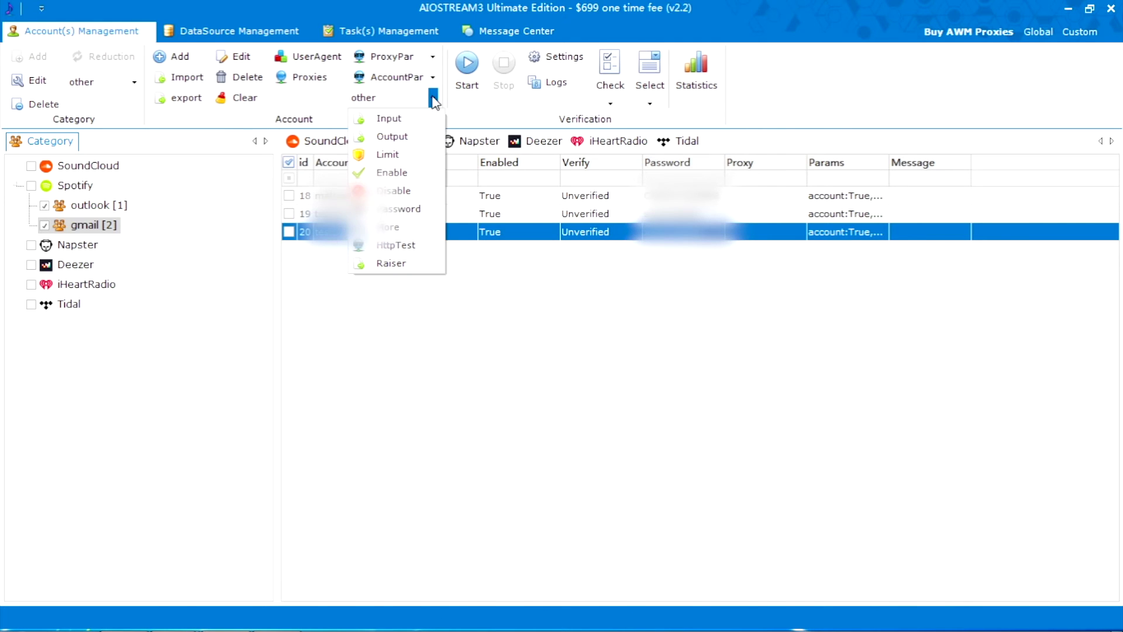
pyautogui.click(413, 154)
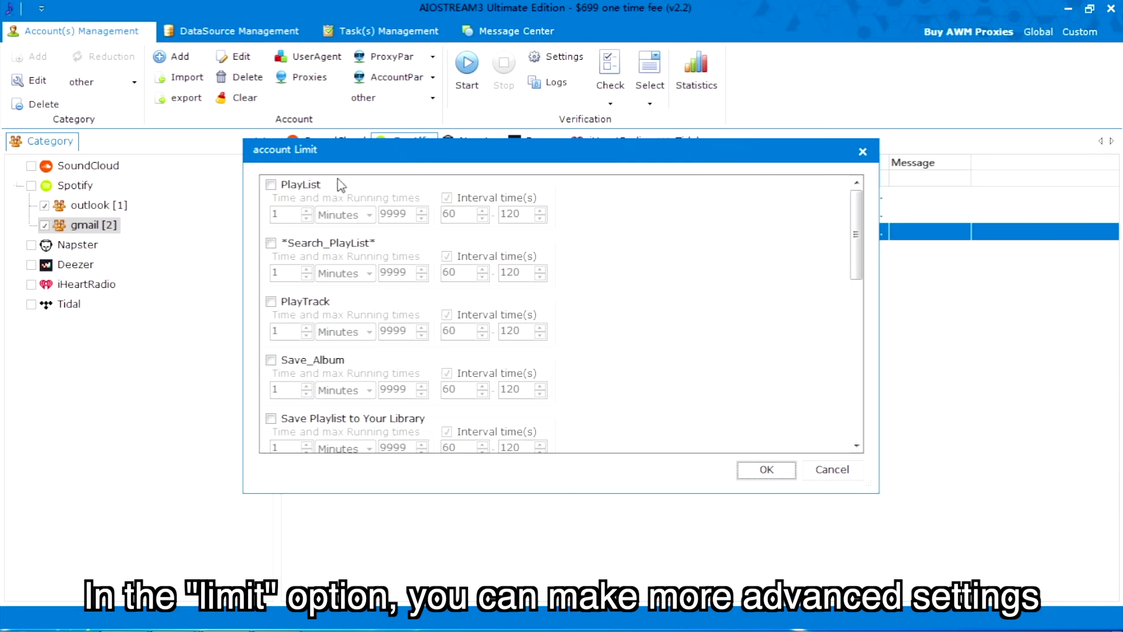
pyautogui.click(304, 185)
pyautogui.click(306, 210)
pyautogui.press('Tab')
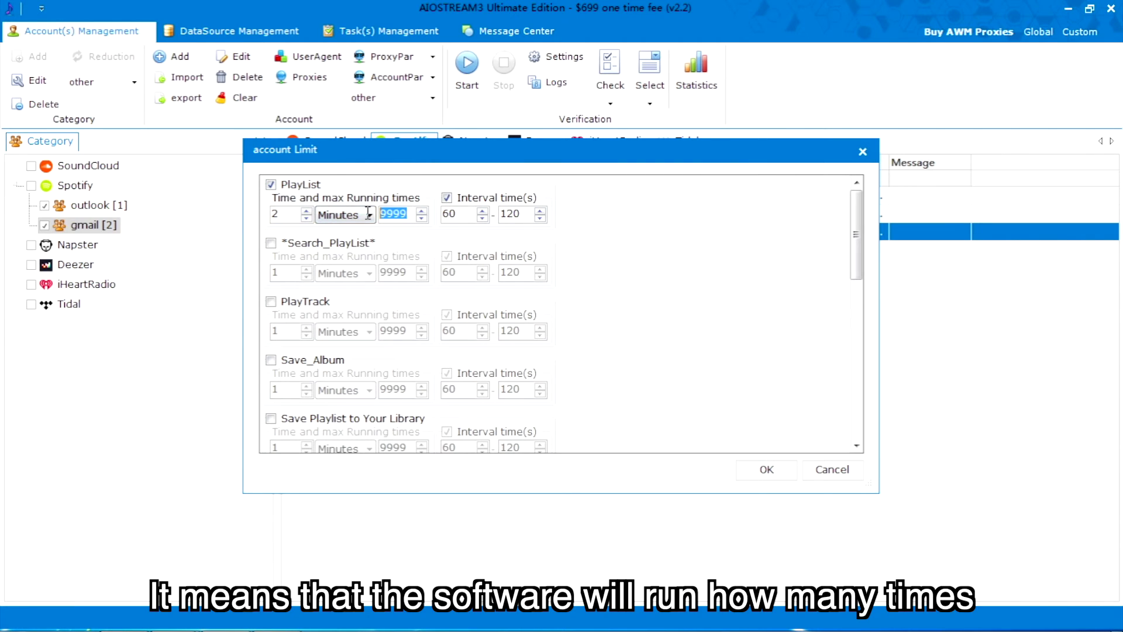
pyautogui.write('999')
pyautogui.press('Tab')
pyautogui.write('150')
pyautogui.press('Tab')
pyautogui.write('2')
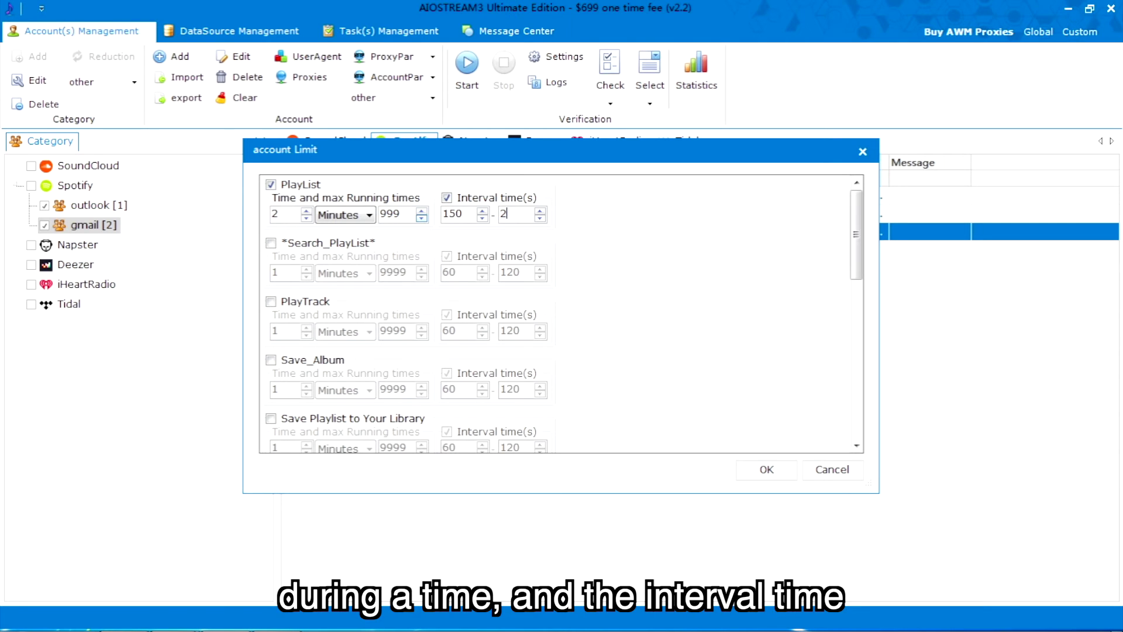
pyautogui.click(819, 469)
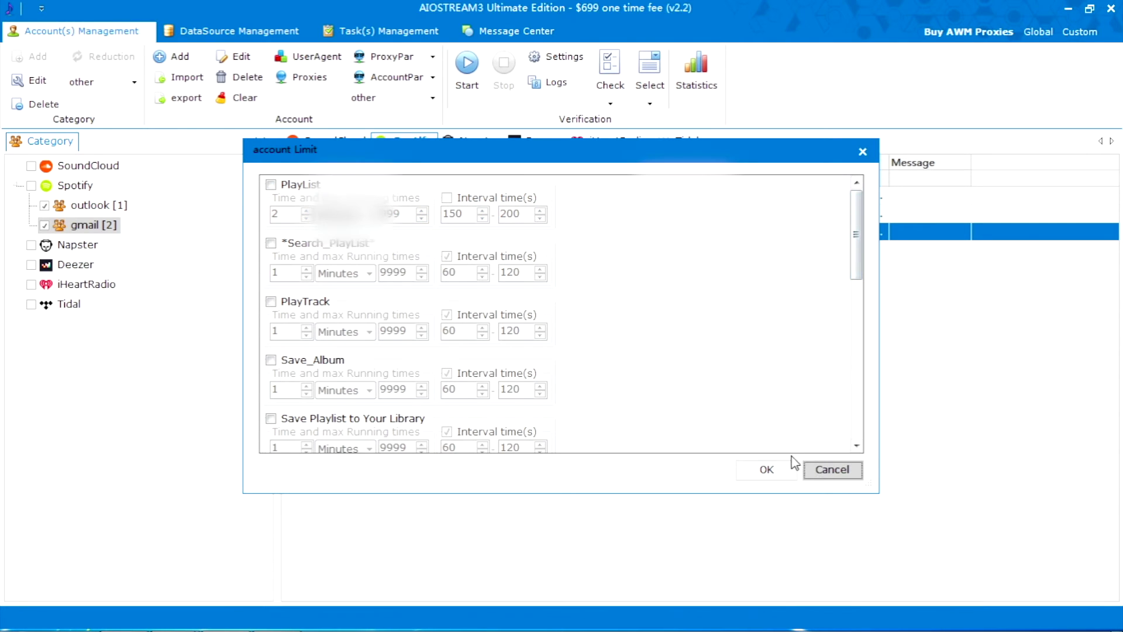
pyautogui.click(433, 98)
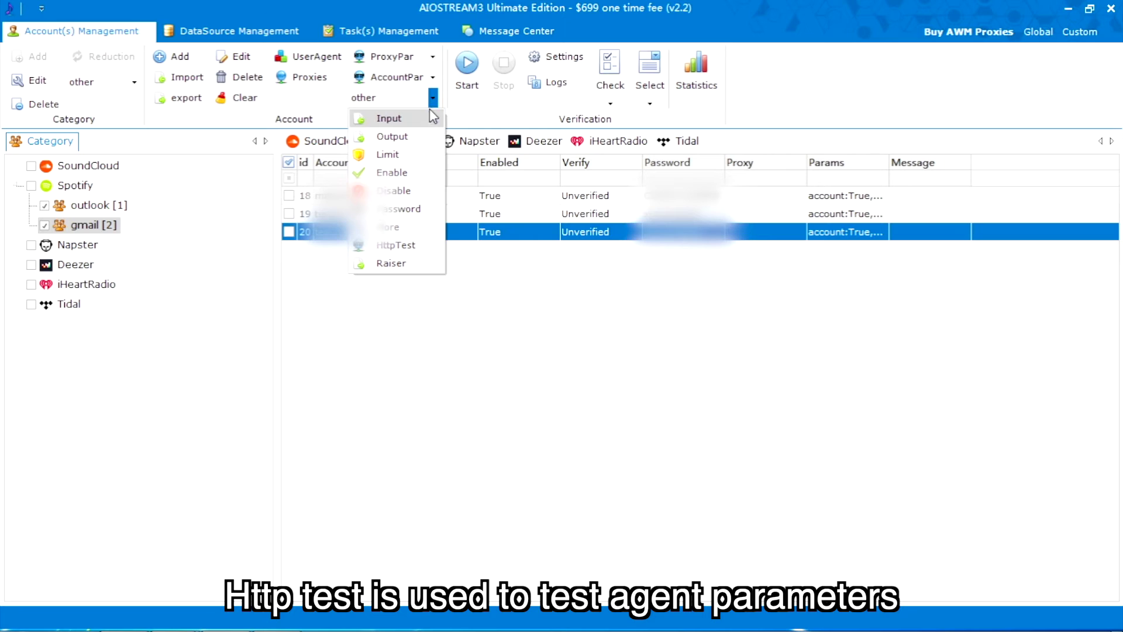
pyautogui.click(401, 245)
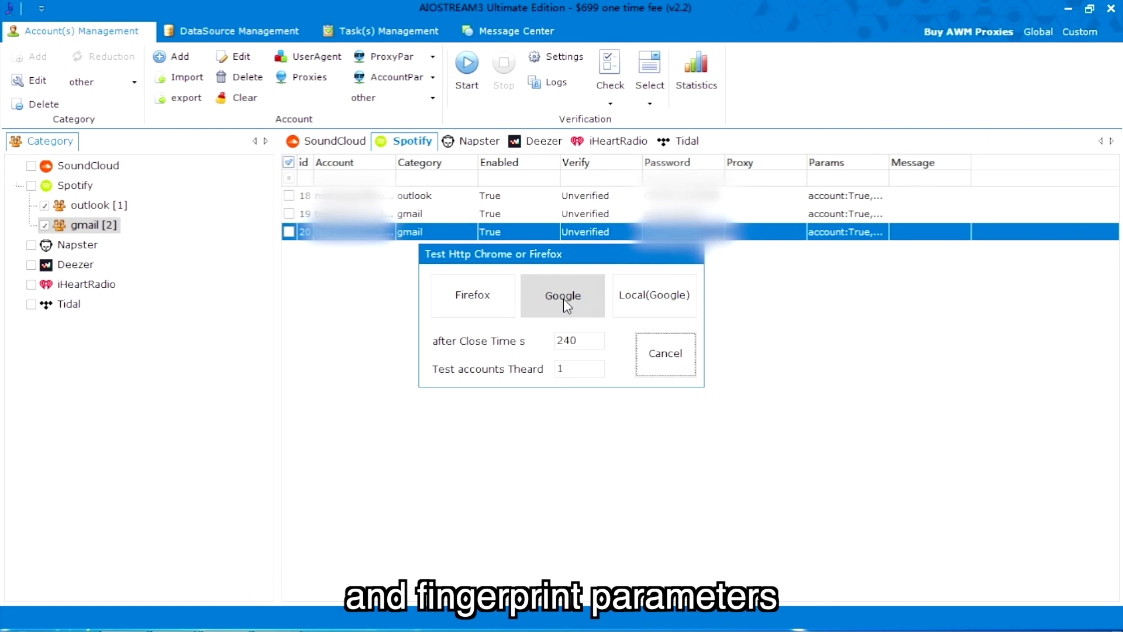
pyautogui.click(666, 353)
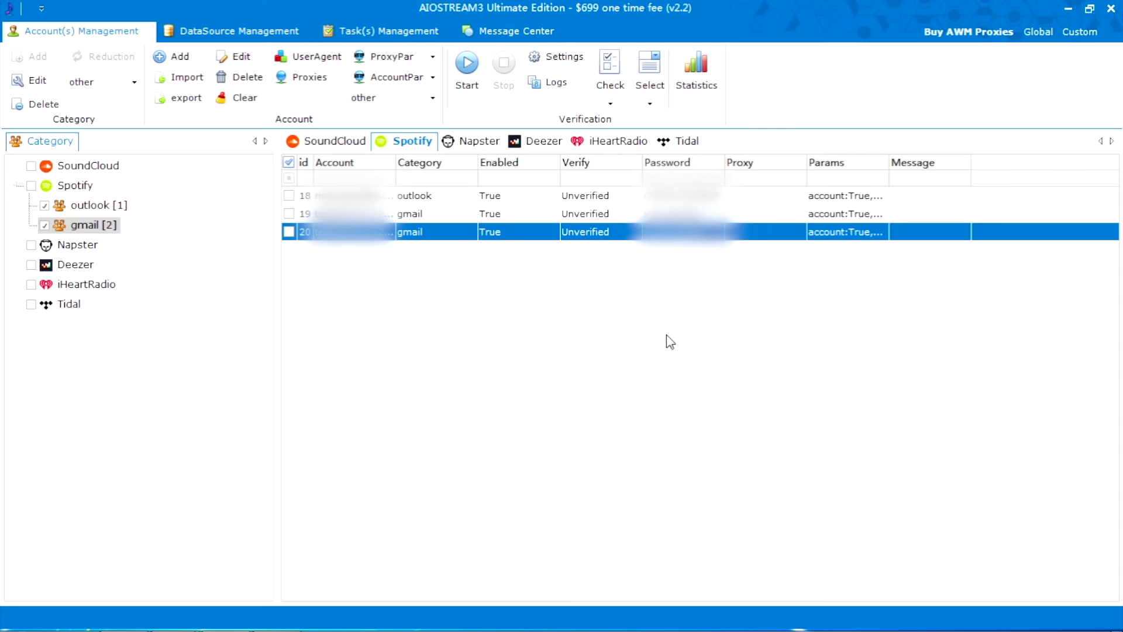
# Start exporting the outlook accounts, confirm the columns, then cancel the Save As dialog.
pyautogui.click(99, 206)
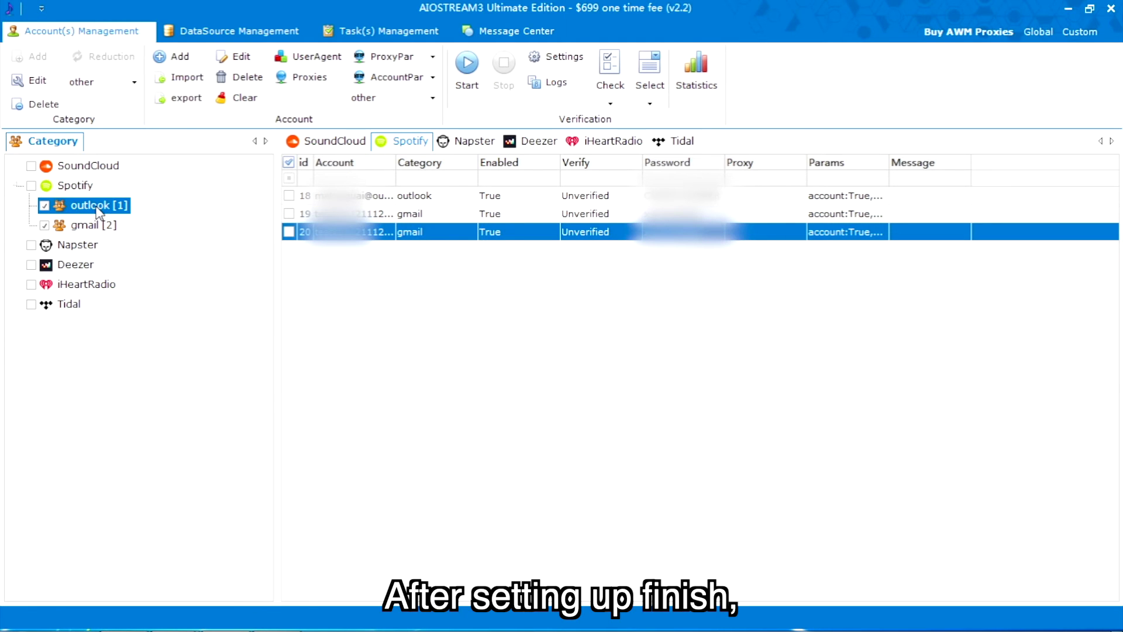
pyautogui.click(186, 97)
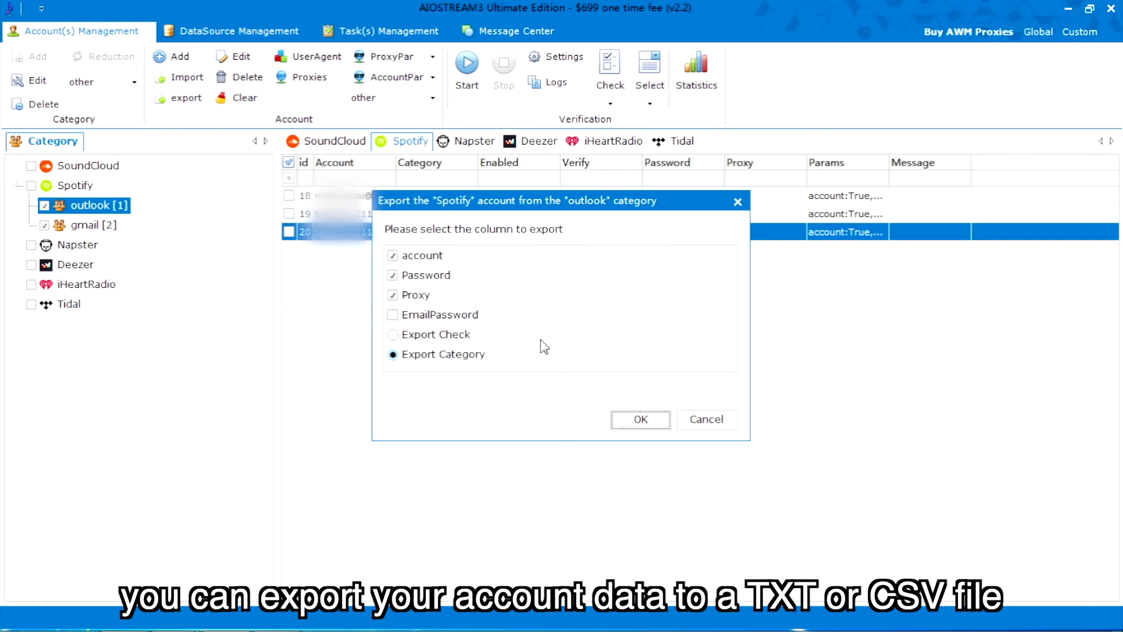
pyautogui.click(640, 419)
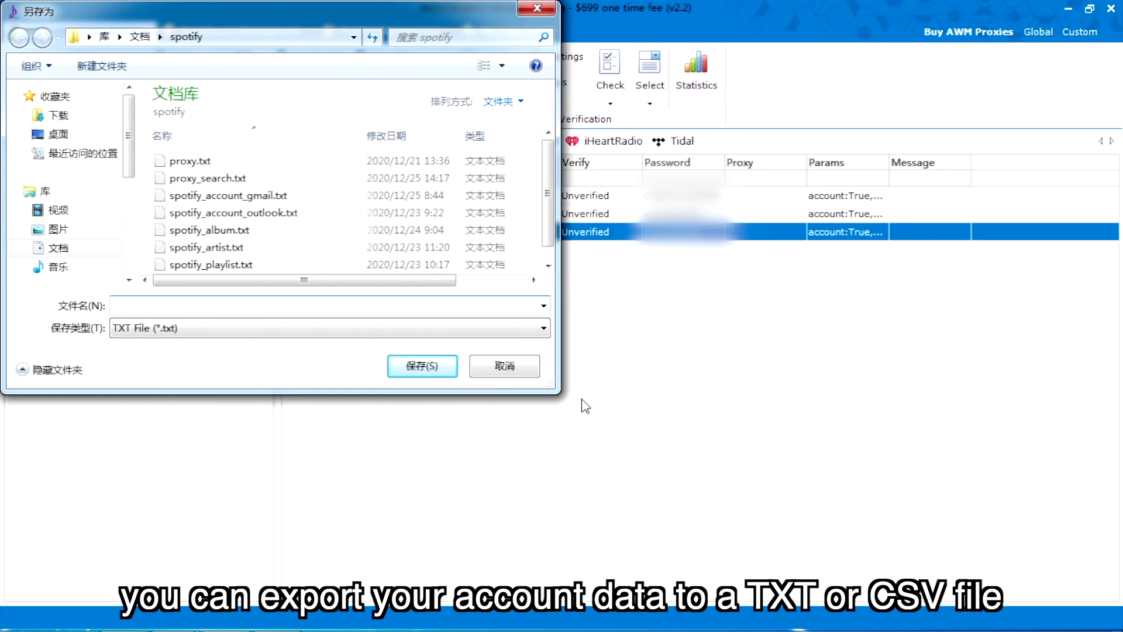
pyautogui.click(494, 366)
# List Spotify backups to restore, viewing those dated 2020-12-25, 2020-12-24 and 2020-12-23.
pyautogui.click(118, 185)
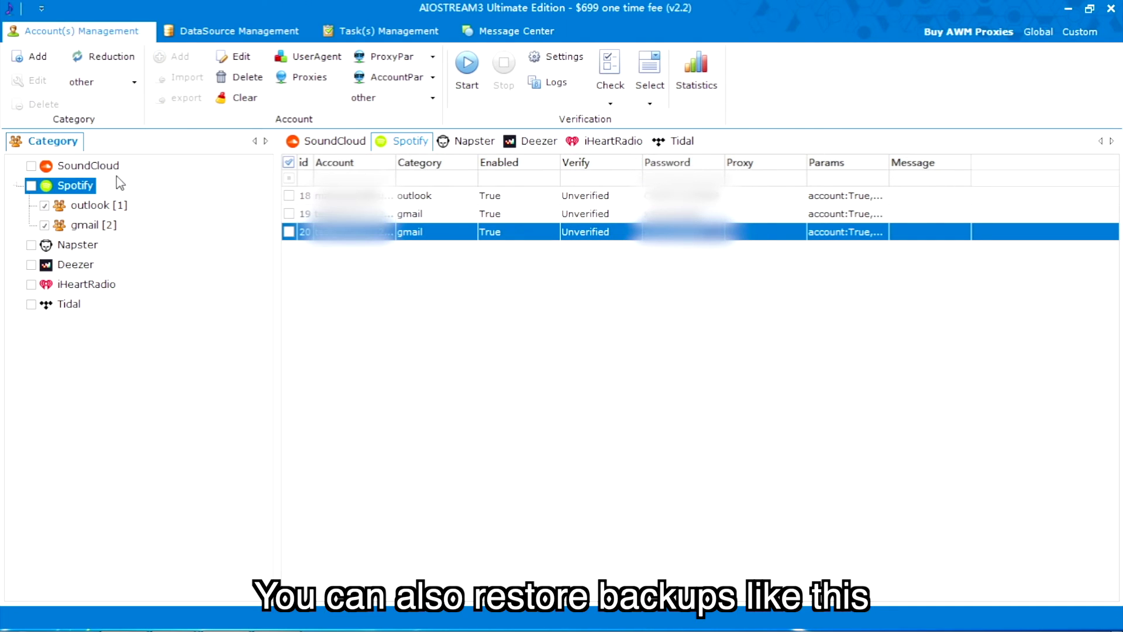
pyautogui.click(103, 56)
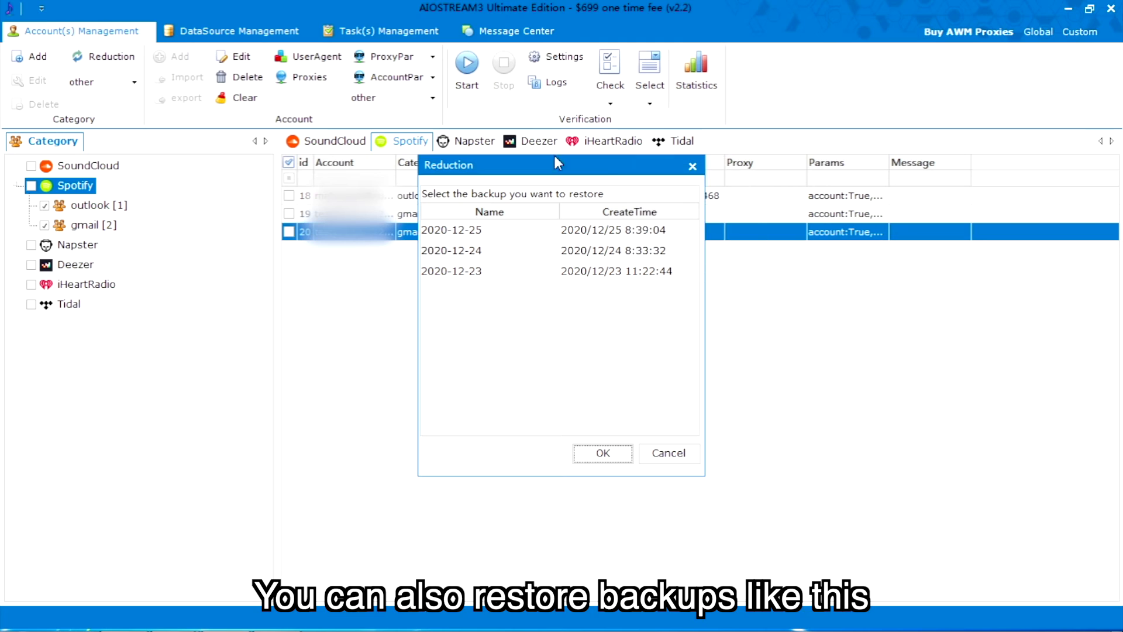
pyautogui.click(514, 233)
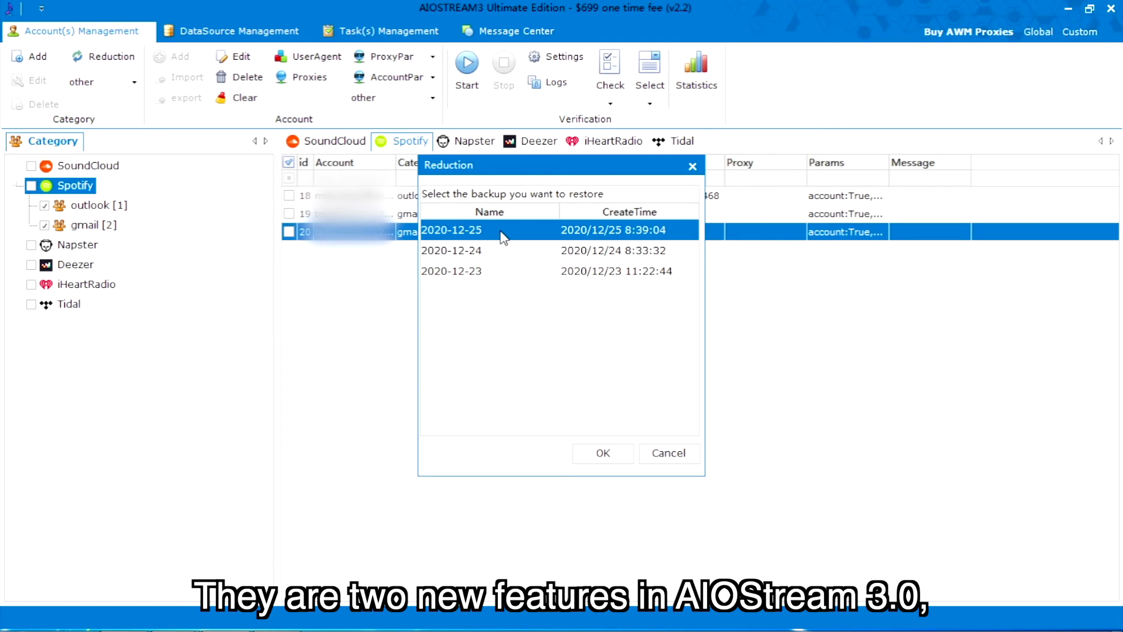
pyautogui.click(527, 252)
pyautogui.click(515, 272)
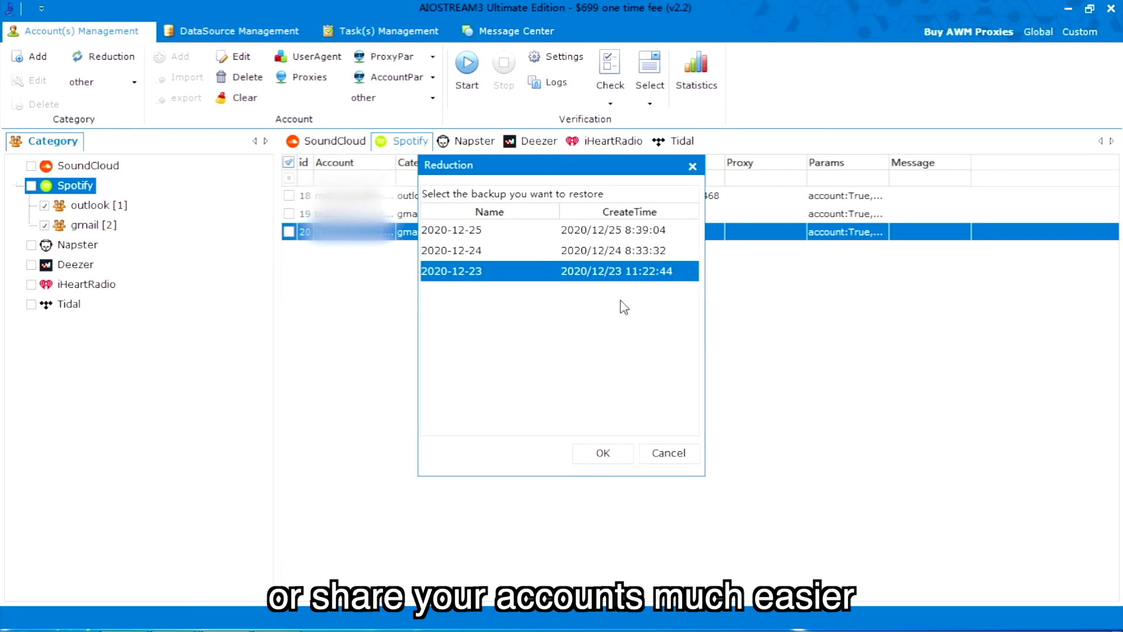
# Close the backup list, save the verification thread setting, and check all three accounts.
pyautogui.click(667, 453)
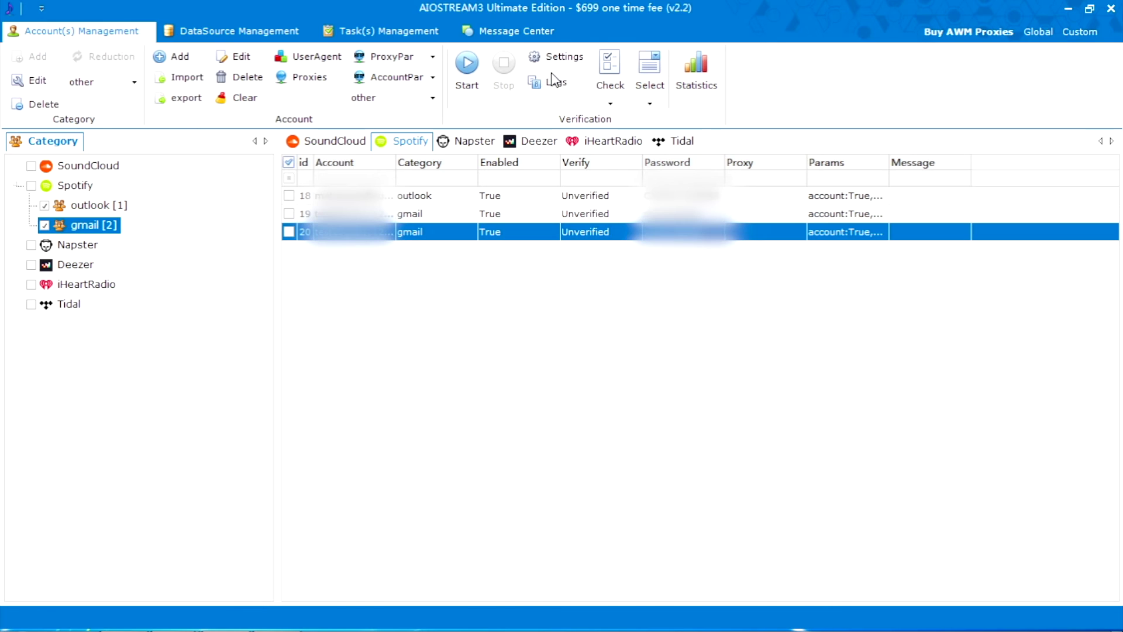
pyautogui.click(552, 63)
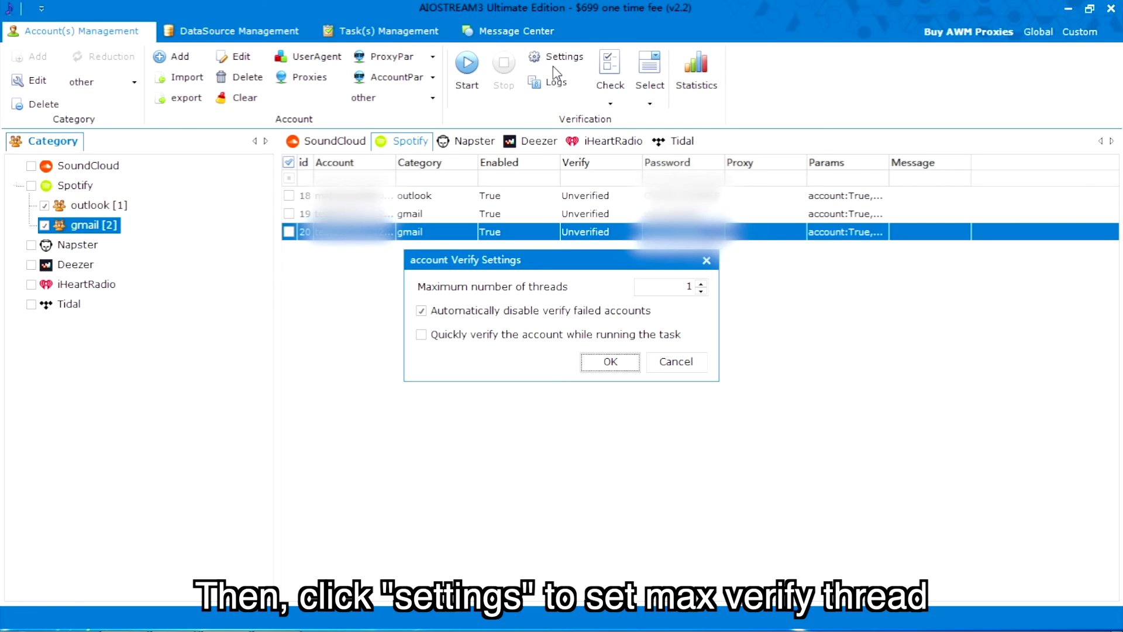
pyautogui.click(664, 290)
pyautogui.click(634, 363)
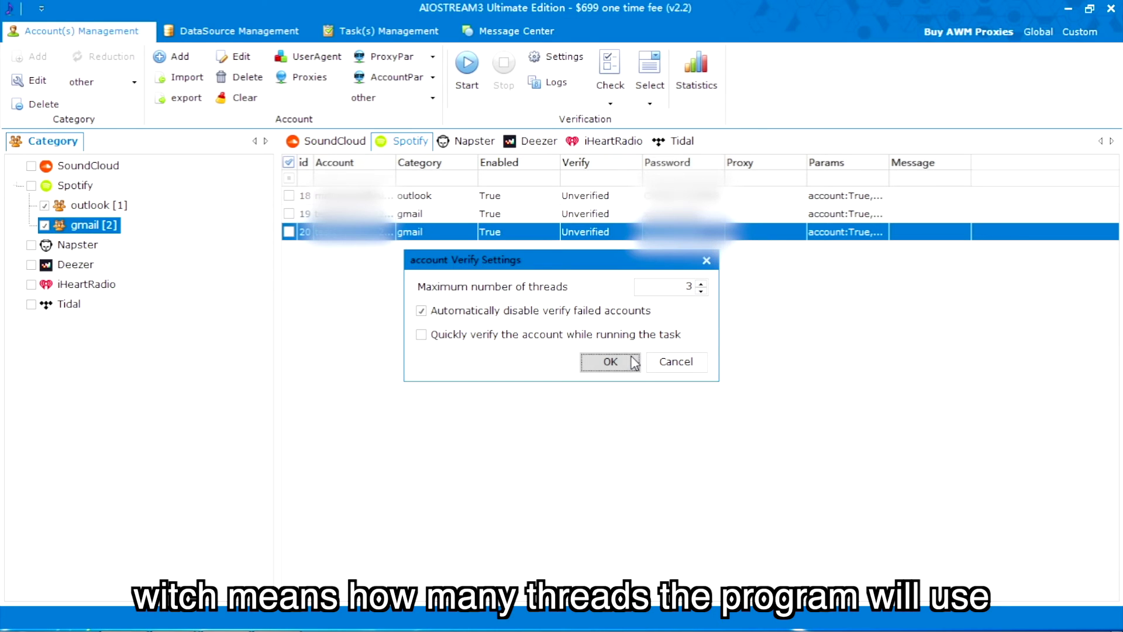
pyautogui.click(610, 101)
pyautogui.click(650, 129)
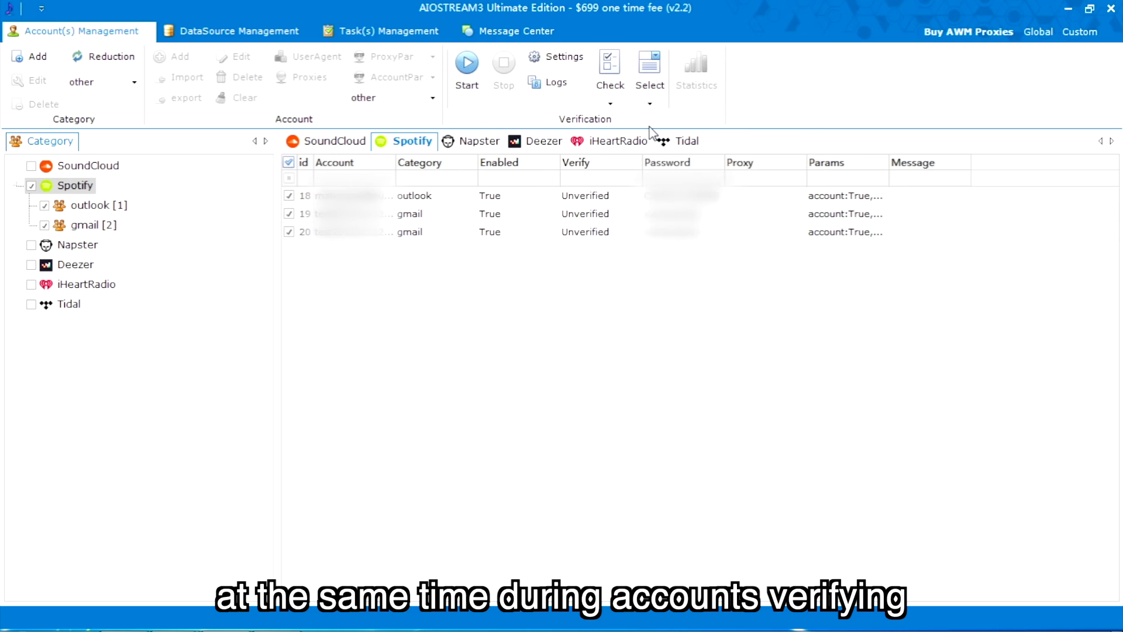
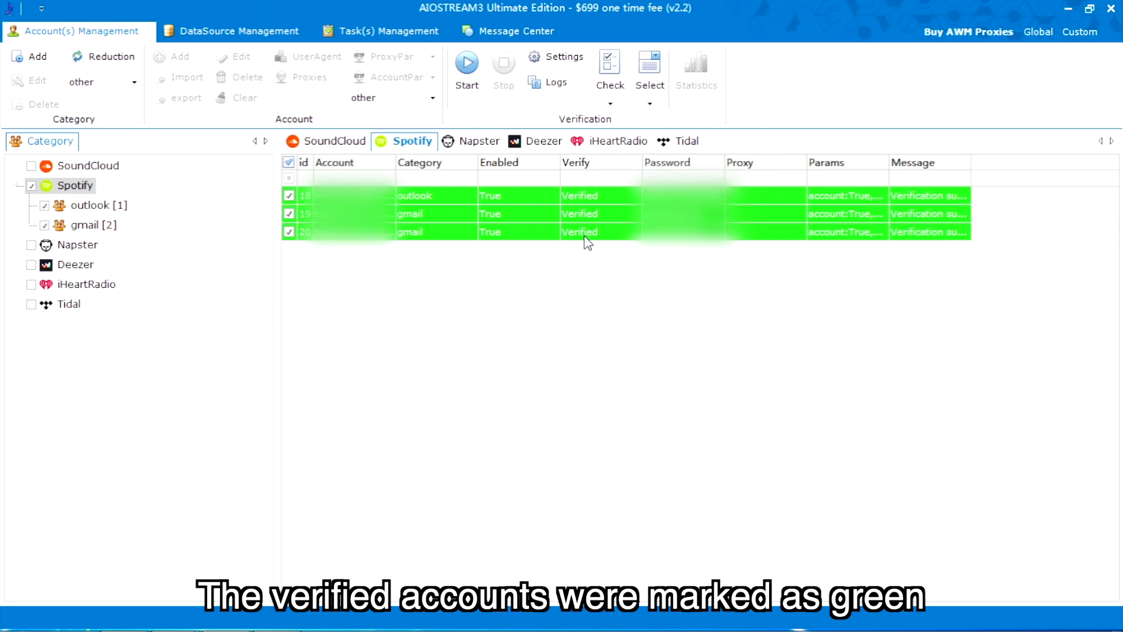
# Switch to the DataSource Management tab to see the SoundCloud, Spotify, Napster, Deezer, iHeartRadio and Tidal categories.
pyautogui.click(230, 31)
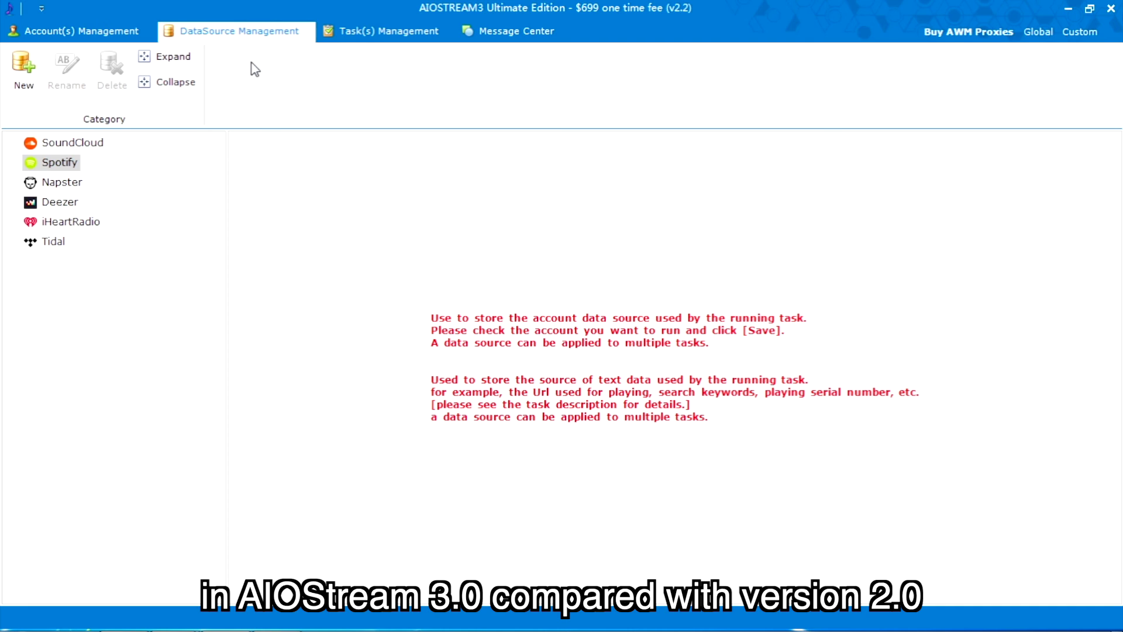
# Create a Spotify data source named 'account' with type Account Source.
pyautogui.click(35, 91)
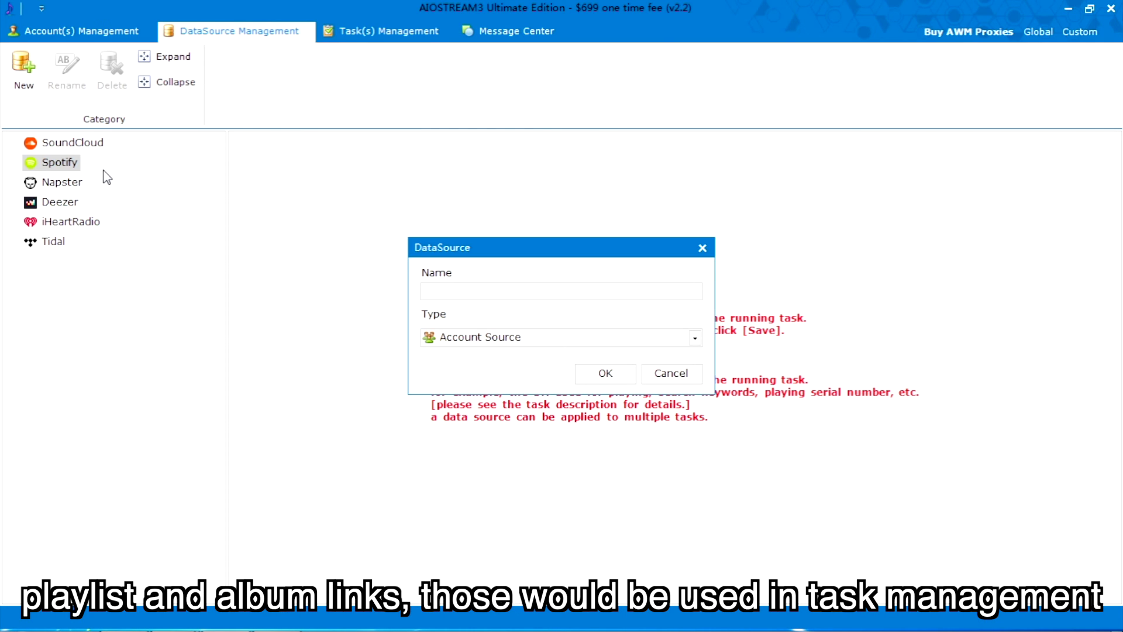
pyautogui.click(474, 337)
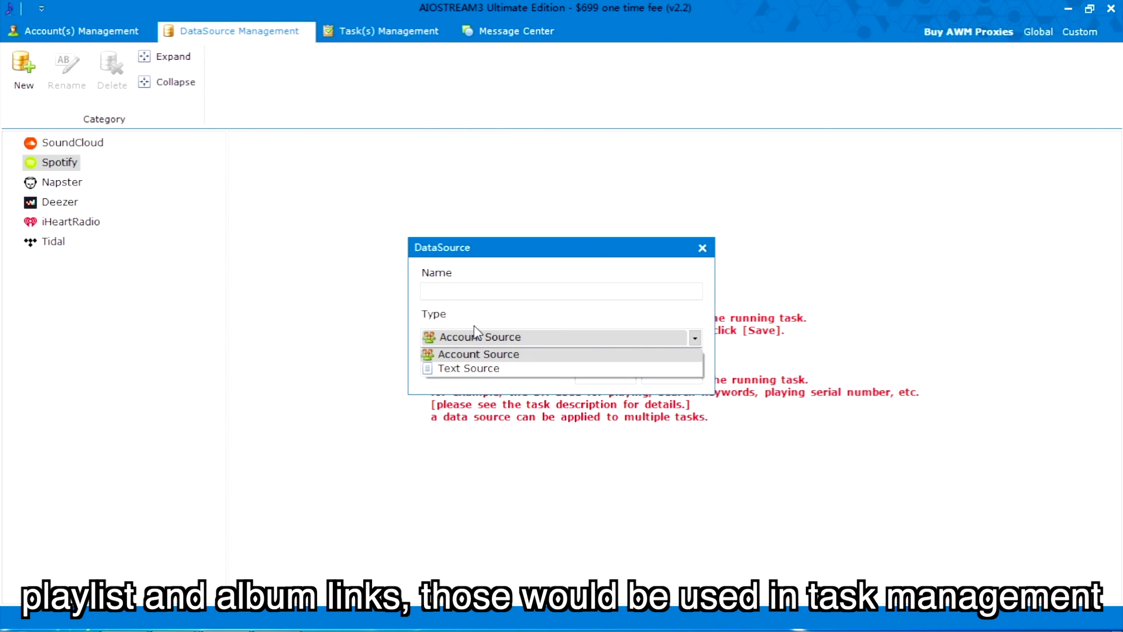
pyautogui.click(481, 368)
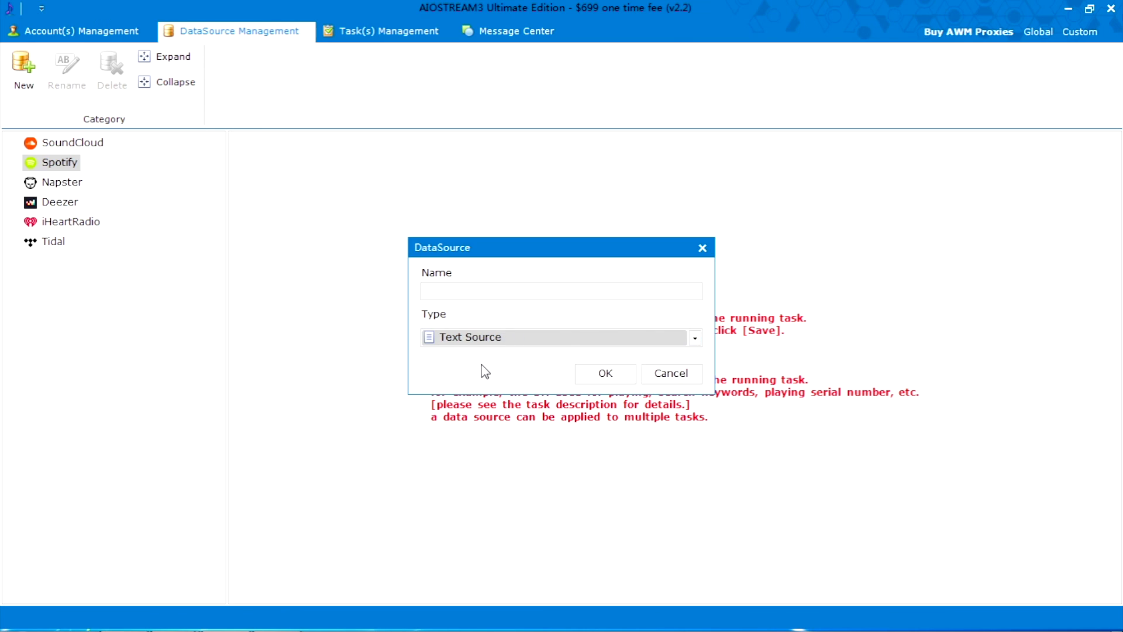
pyautogui.click(484, 342)
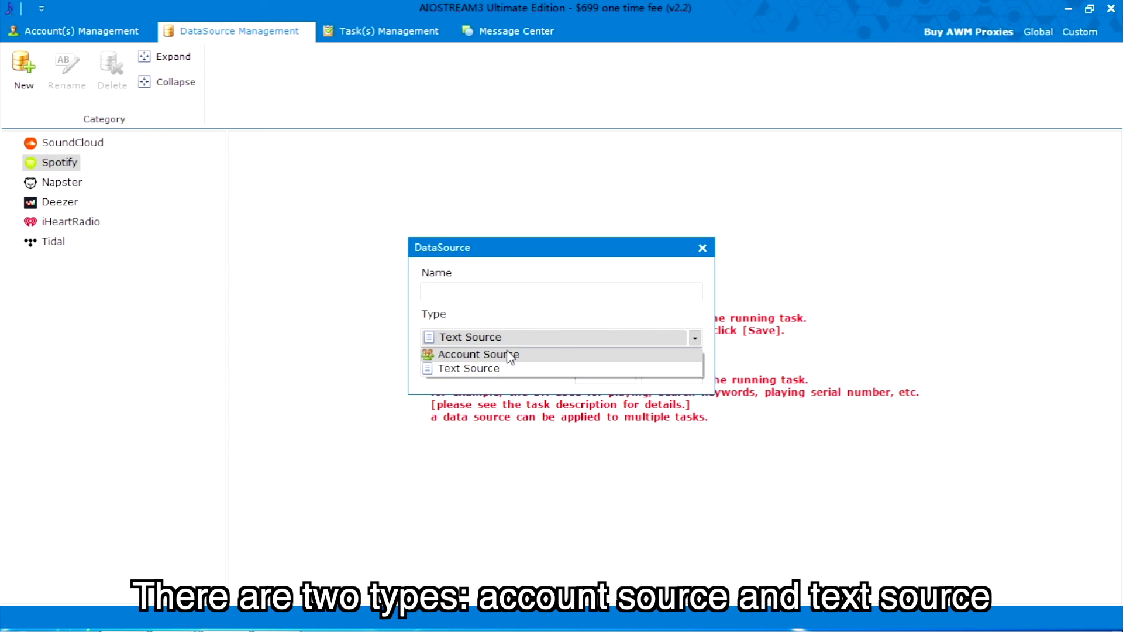
pyautogui.click(511, 355)
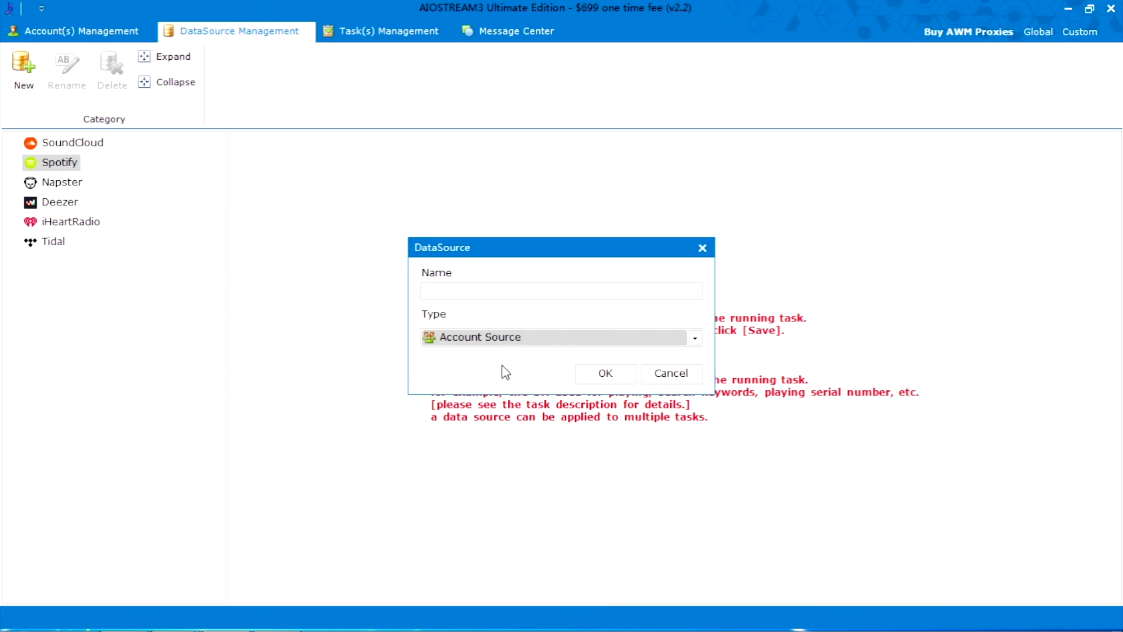
pyautogui.click(498, 296)
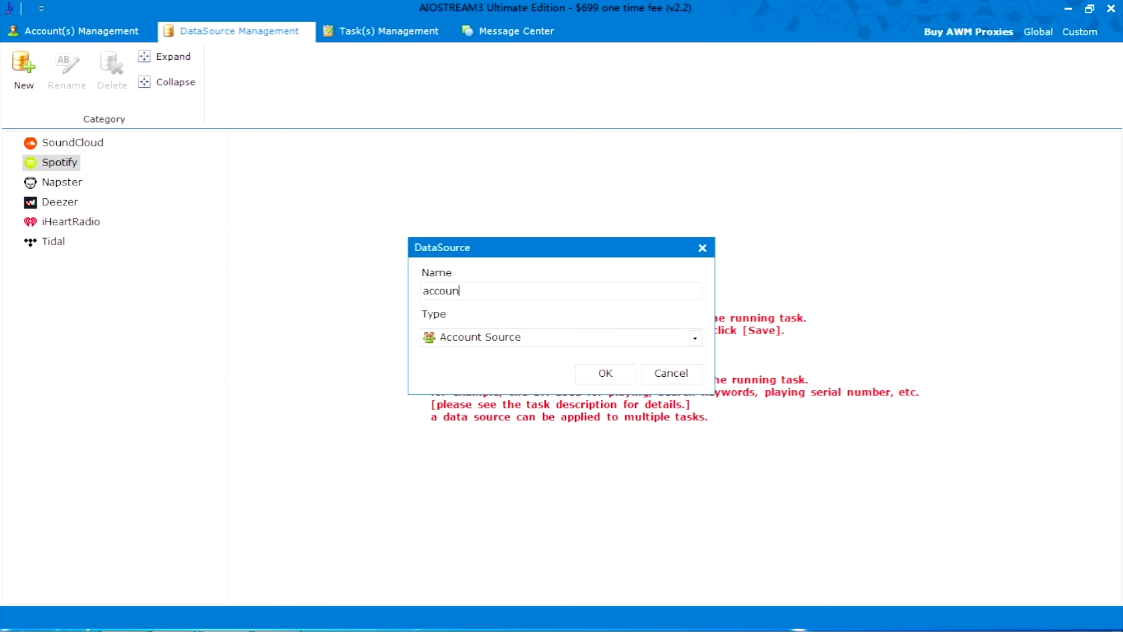
pyautogui.click(591, 371)
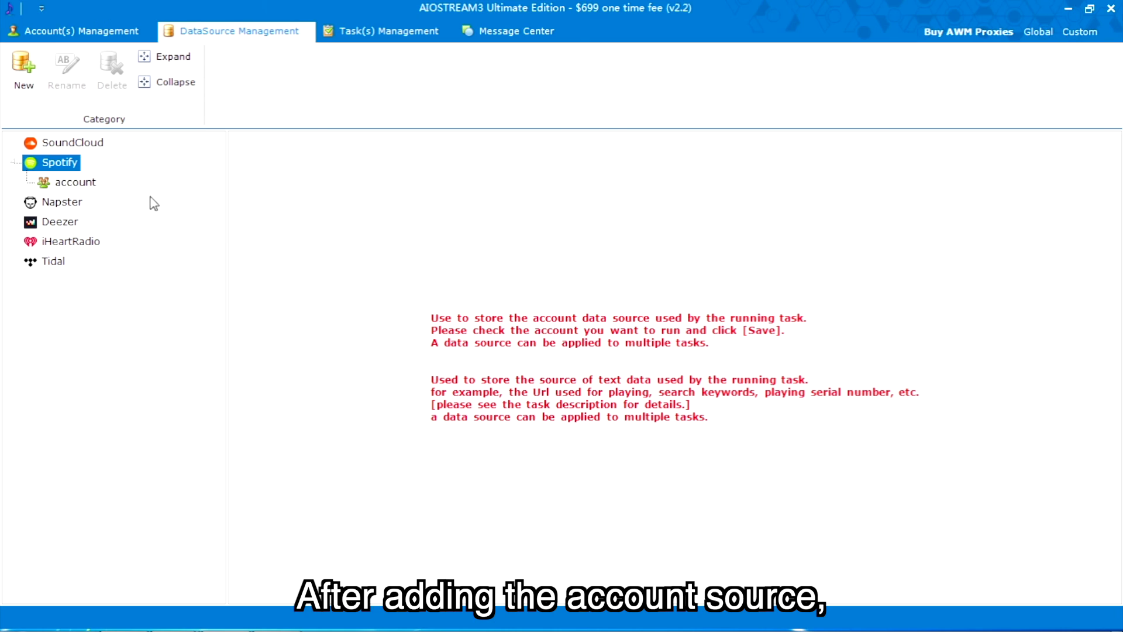
# Open the account source and expand its outlook and gmail groups.
pyautogui.click(93, 184)
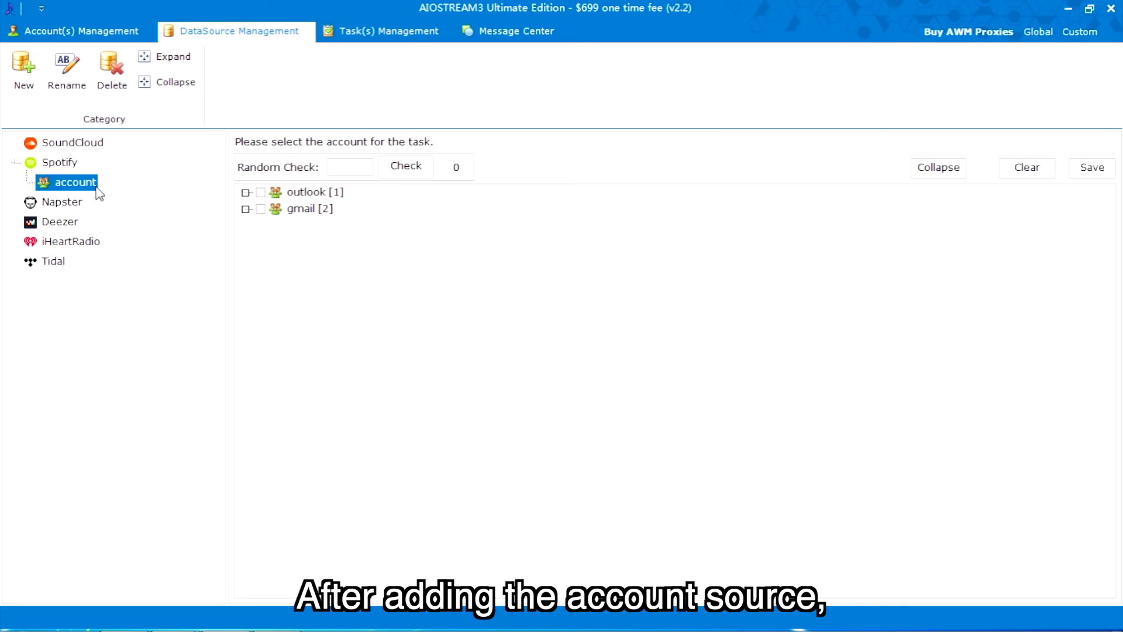
pyautogui.click(246, 193)
pyautogui.click(245, 225)
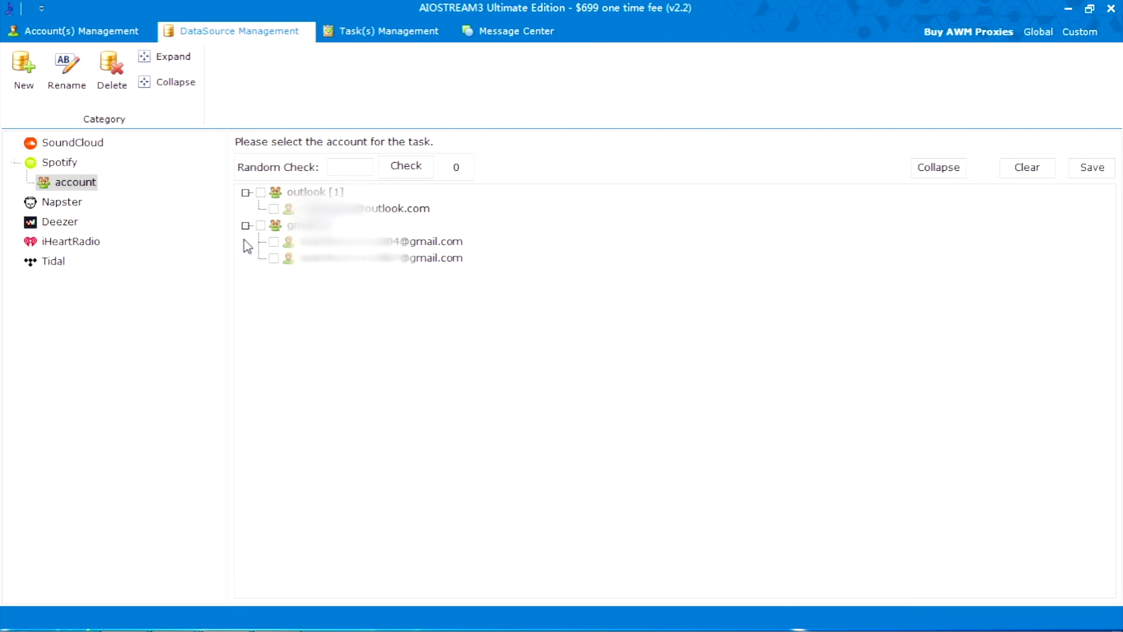
# Add two text data sources named 'song' and 'album'.
pyautogui.click(24, 65)
pyautogui.write('s')
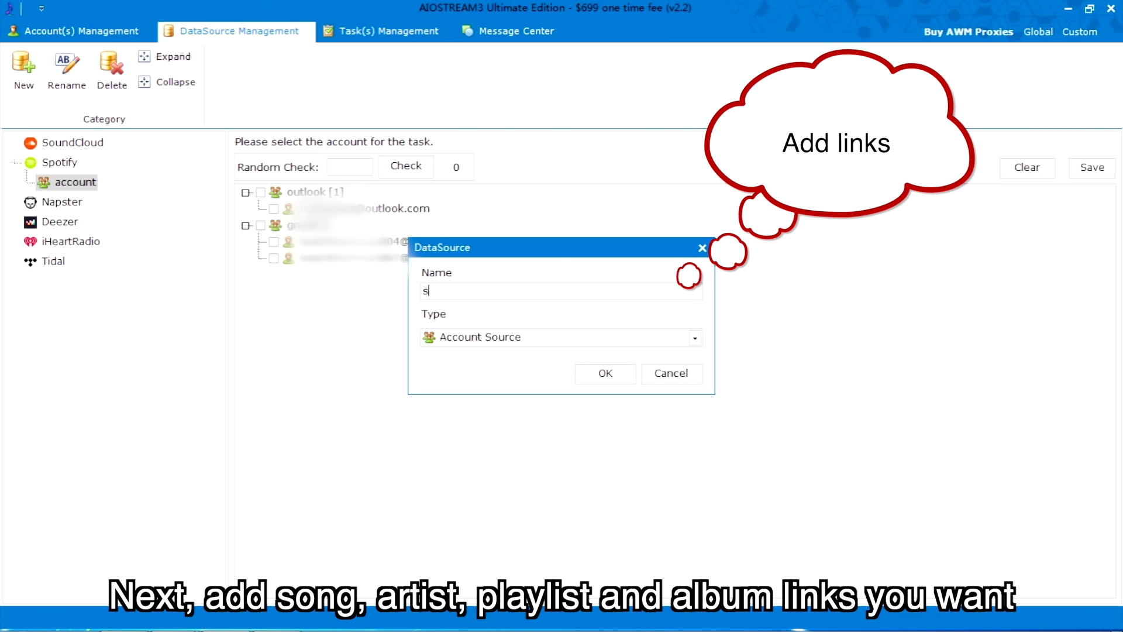
pyautogui.write('ong')
pyautogui.click(576, 338)
pyautogui.click(539, 367)
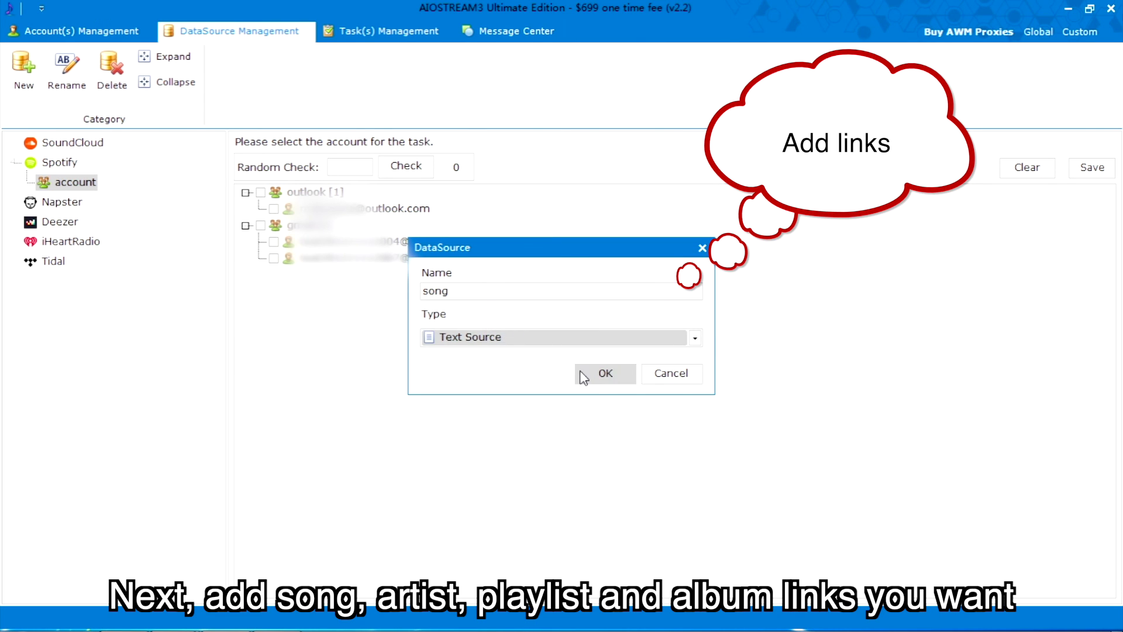
pyautogui.click(584, 372)
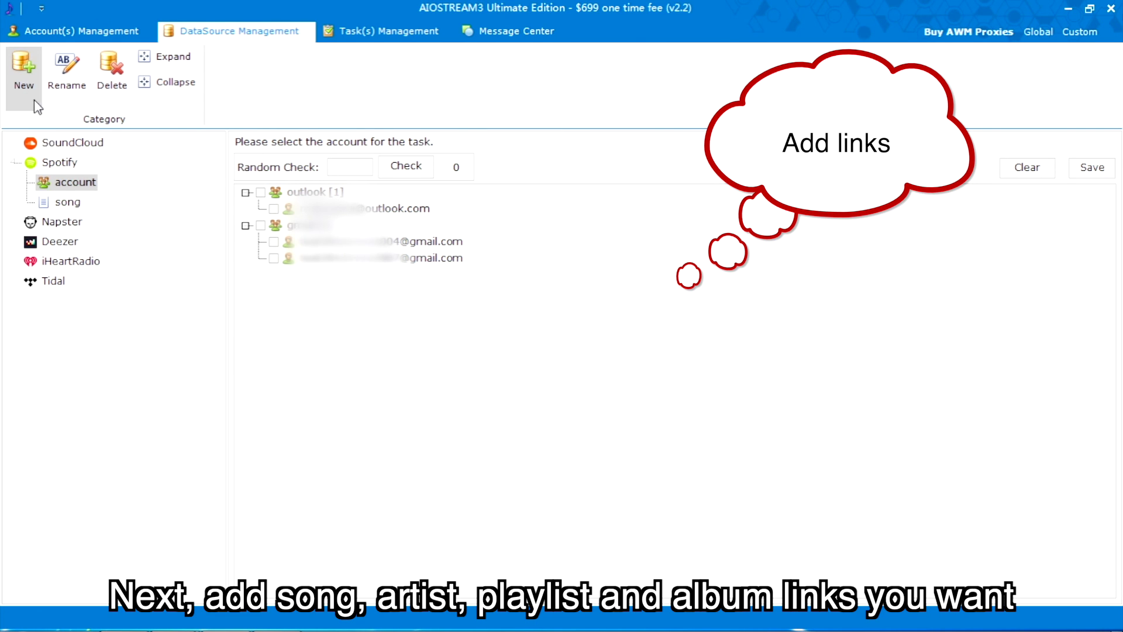
pyautogui.click(25, 69)
pyautogui.write('al')
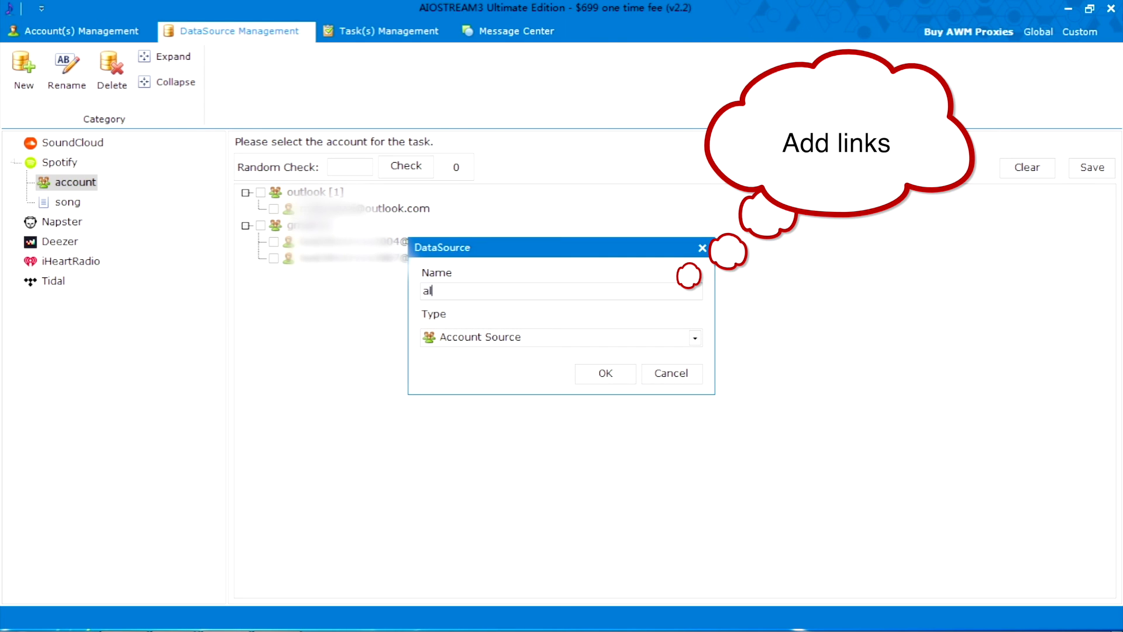
pyautogui.write('bum')
pyautogui.click(540, 343)
pyautogui.click(508, 371)
pyautogui.click(585, 373)
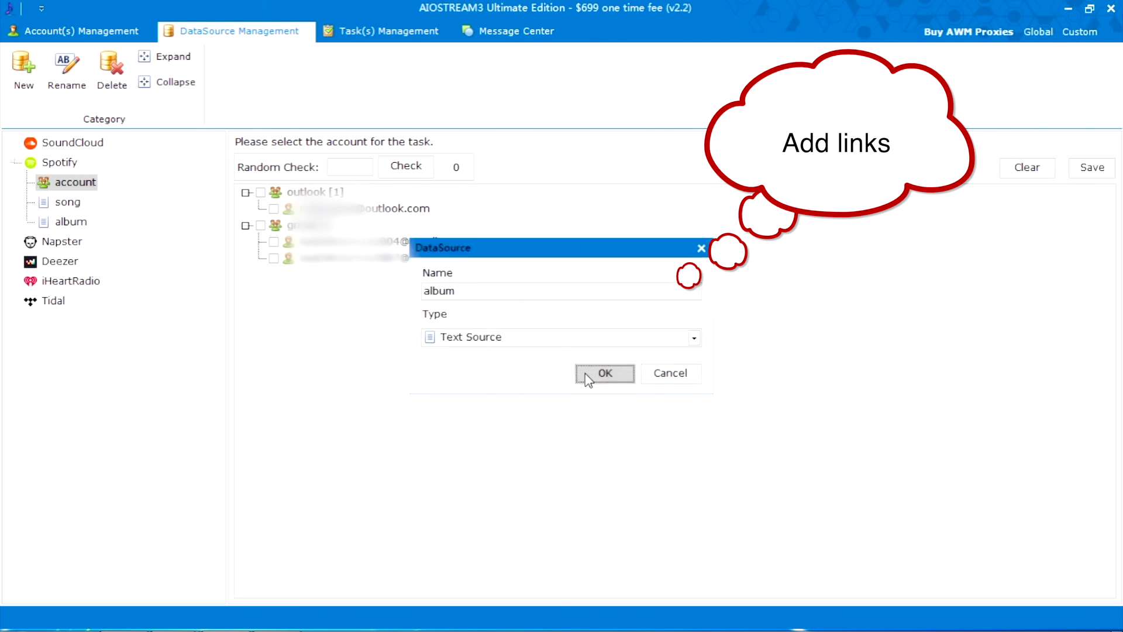
# Create a text source 'track', rename it to 'track01', then delete it permanently.
pyautogui.click(23, 67)
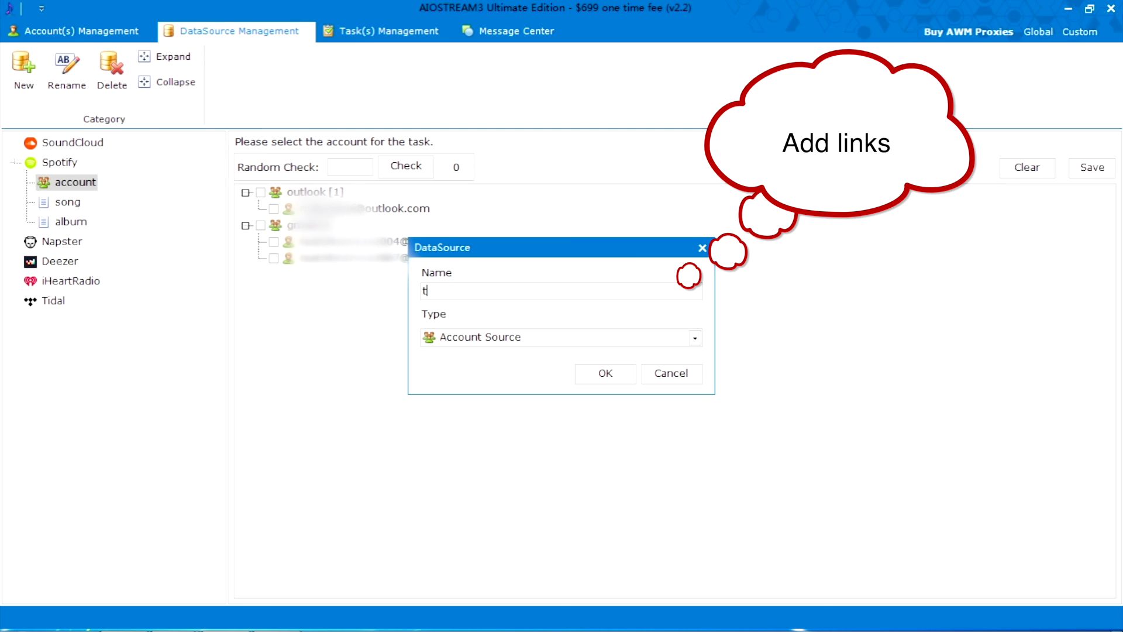
pyautogui.click(539, 337)
pyautogui.click(496, 371)
pyautogui.click(579, 374)
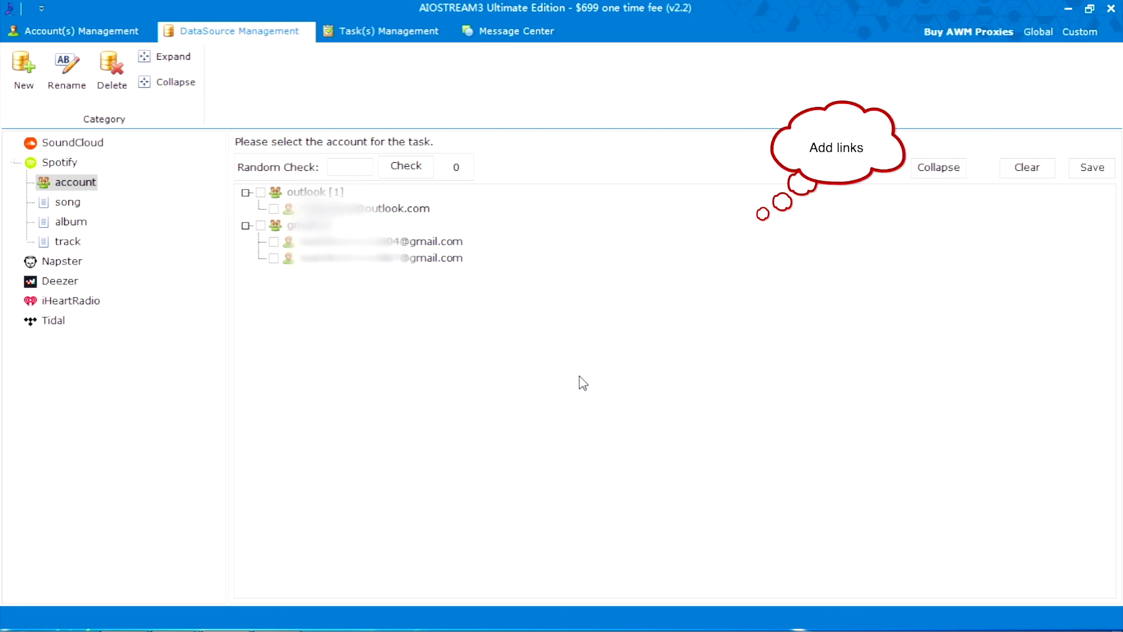
pyautogui.click(73, 241)
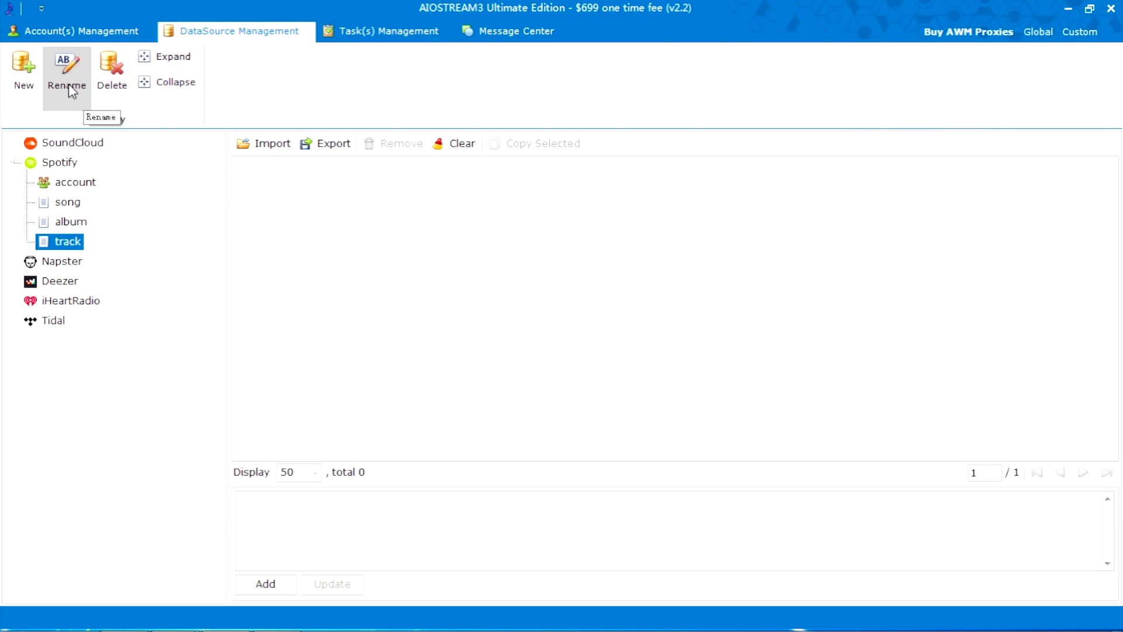
pyautogui.click(68, 83)
pyautogui.click(539, 295)
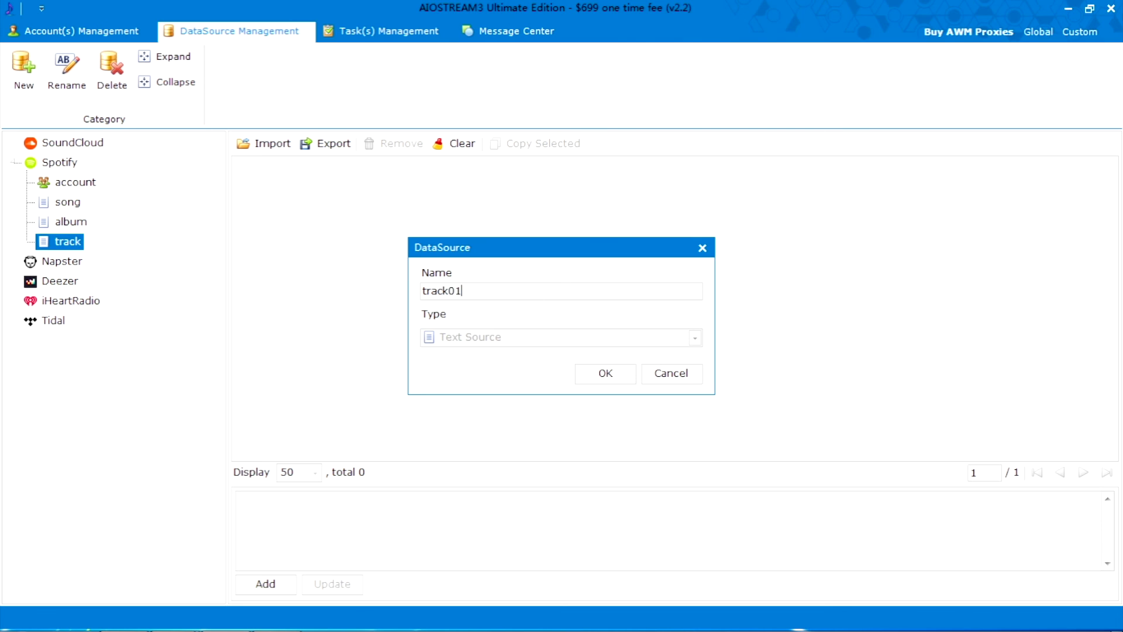
pyautogui.click(598, 375)
pyautogui.click(111, 71)
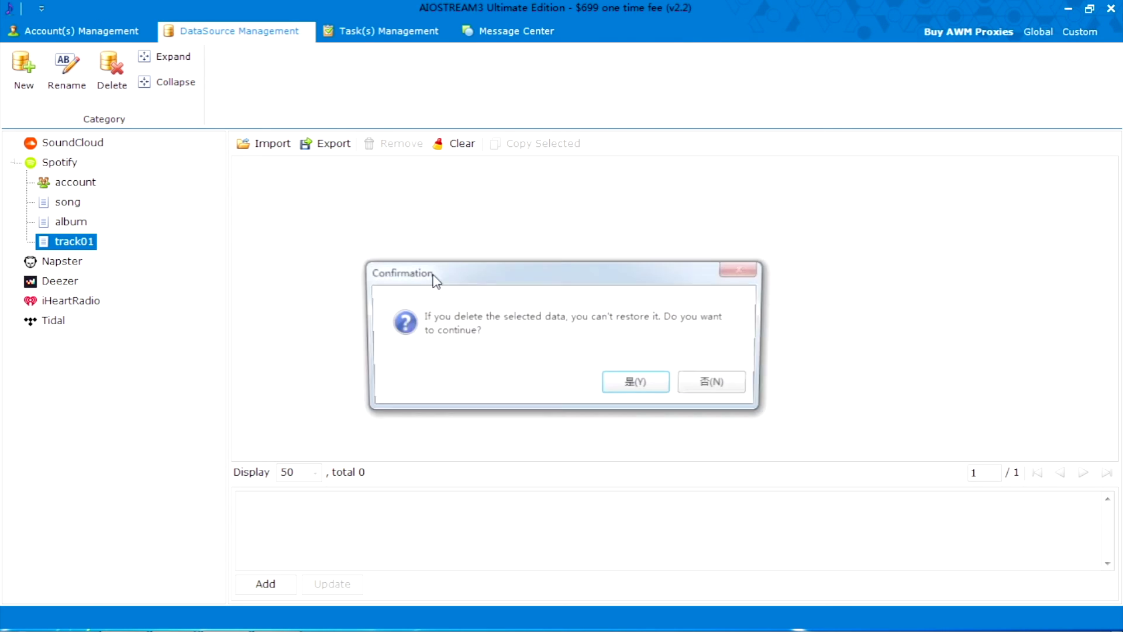
pyautogui.click(636, 381)
# In the album source, paste a Spotify album link and add it to the list.
pyautogui.click(73, 223)
pyautogui.click(308, 520)
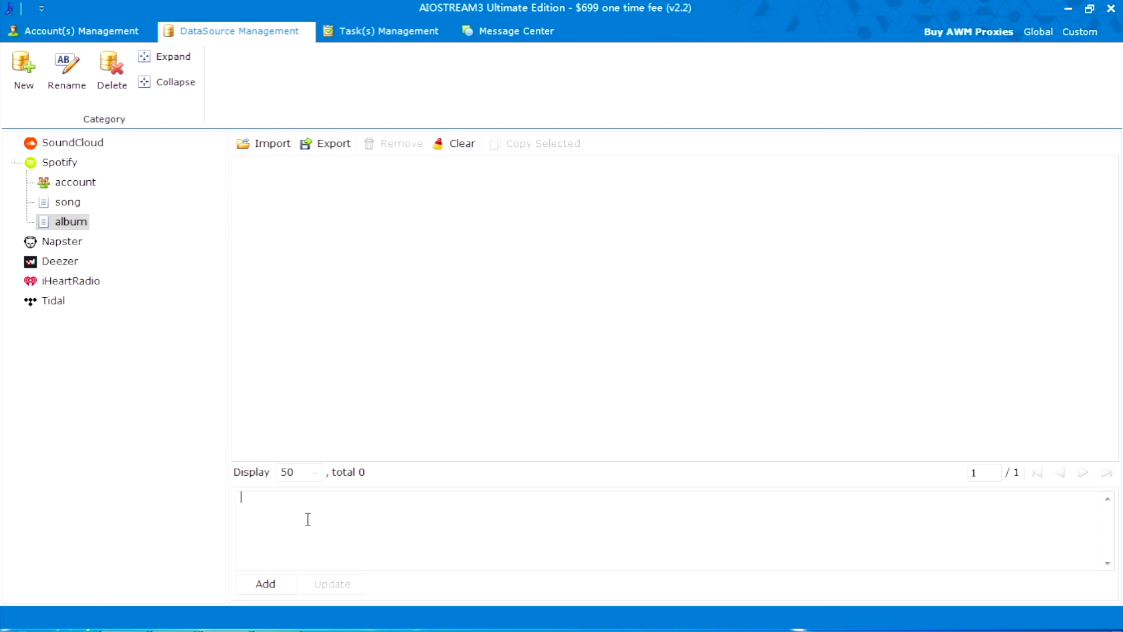
pyautogui.write('https://open.spotify.com/album/2QmO12UqPp1BQN4kSGtcAx')
pyautogui.click(269, 584)
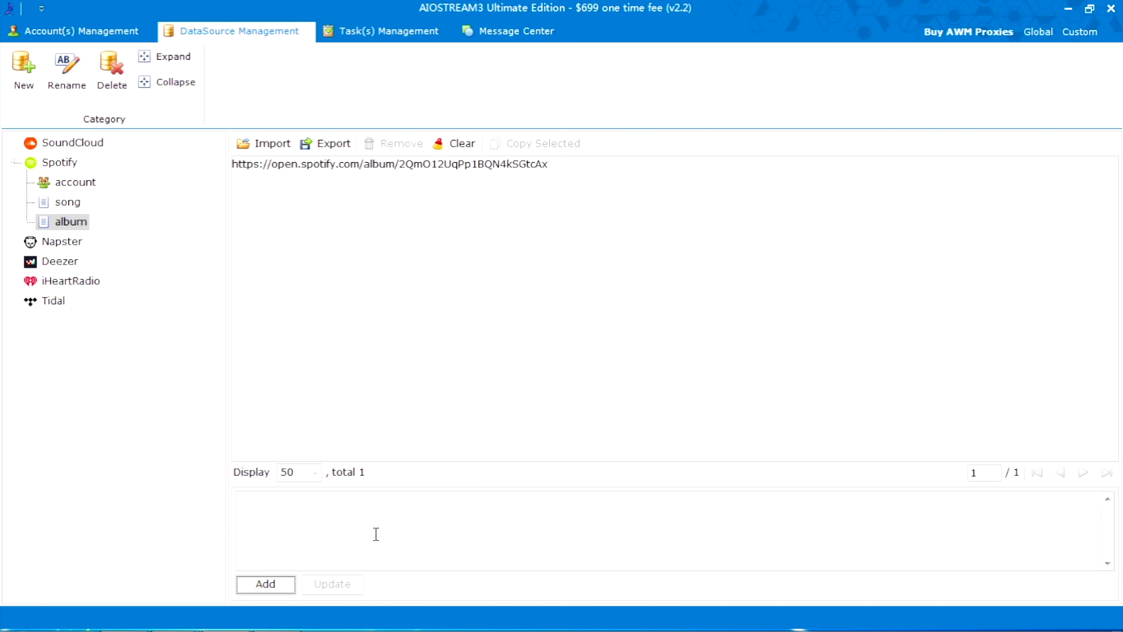
# Import further album links into the album source from a TXT file.
pyautogui.click(270, 151)
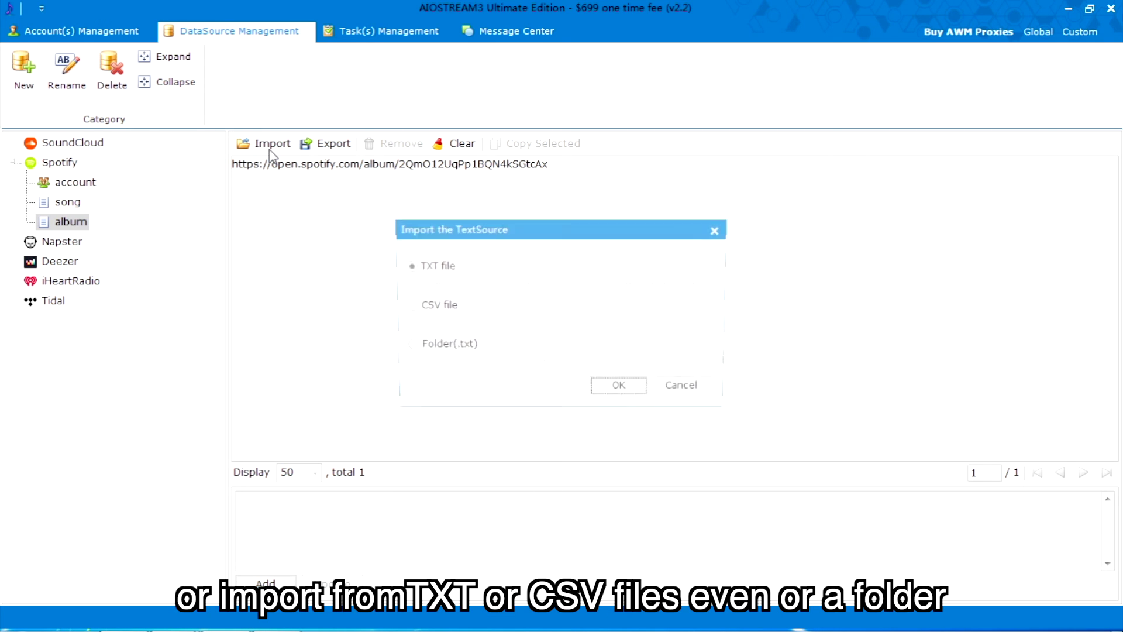
pyautogui.click(611, 400)
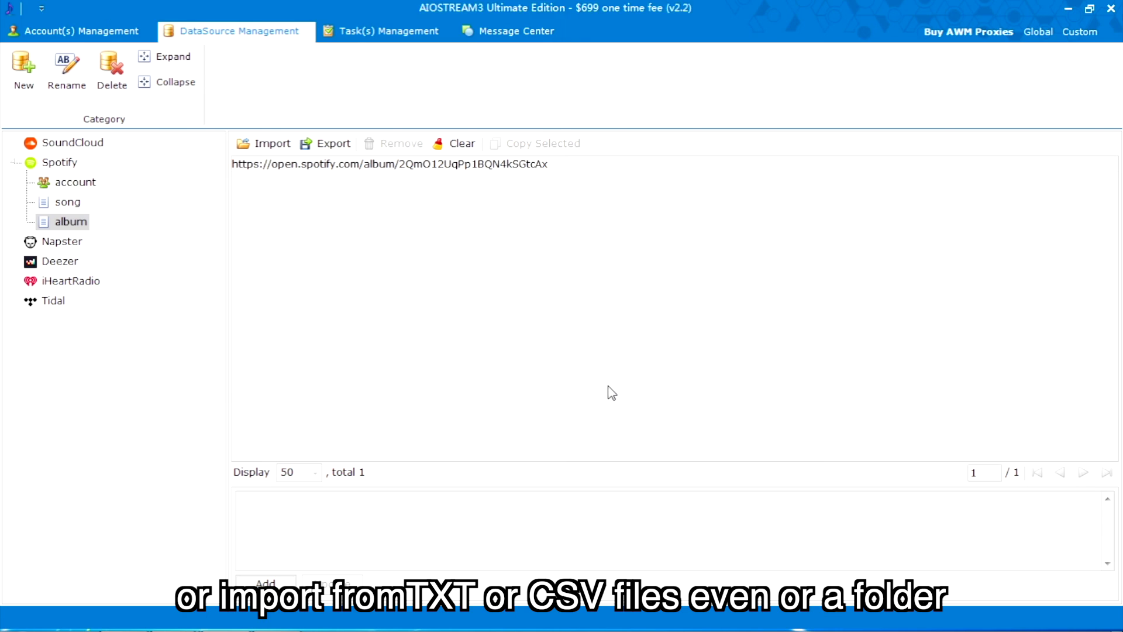
pyautogui.press('Escape')
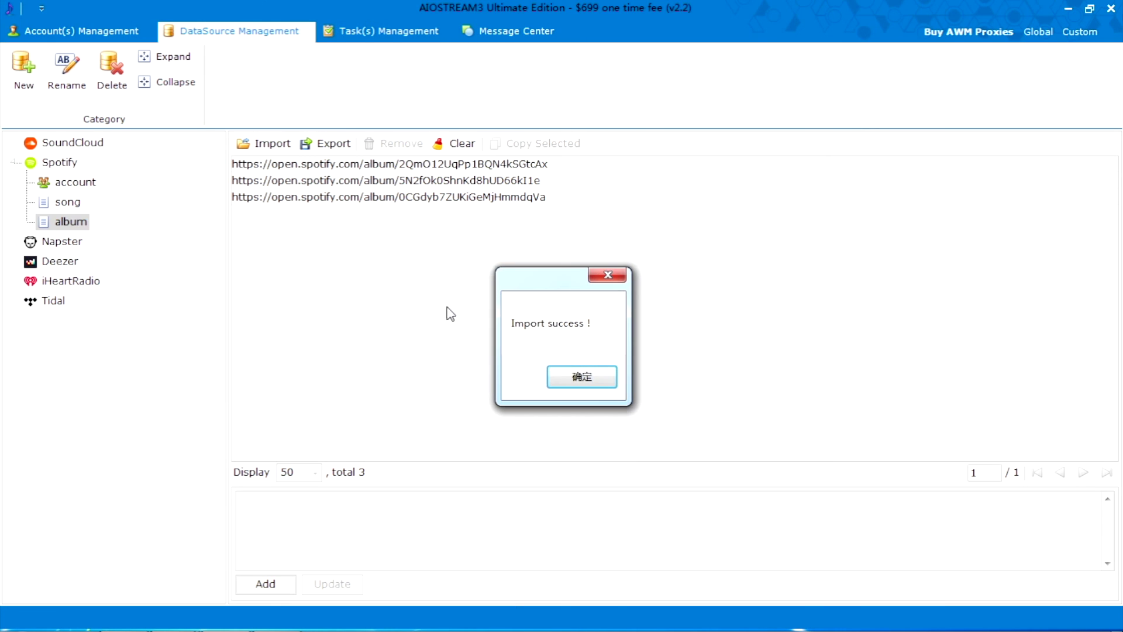
pyautogui.click(582, 376)
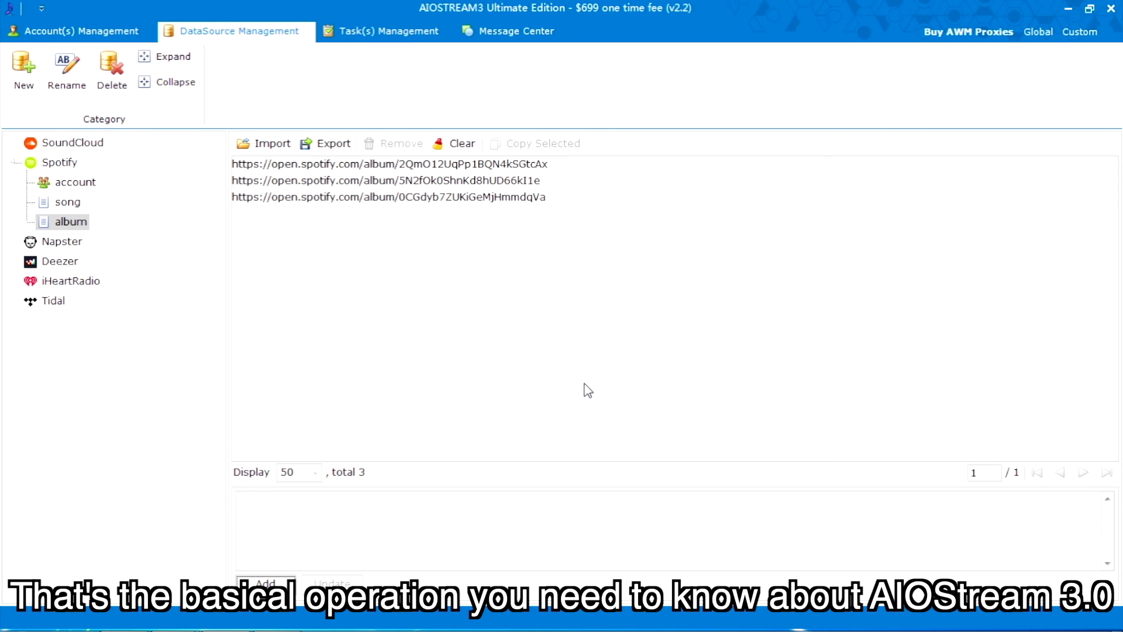